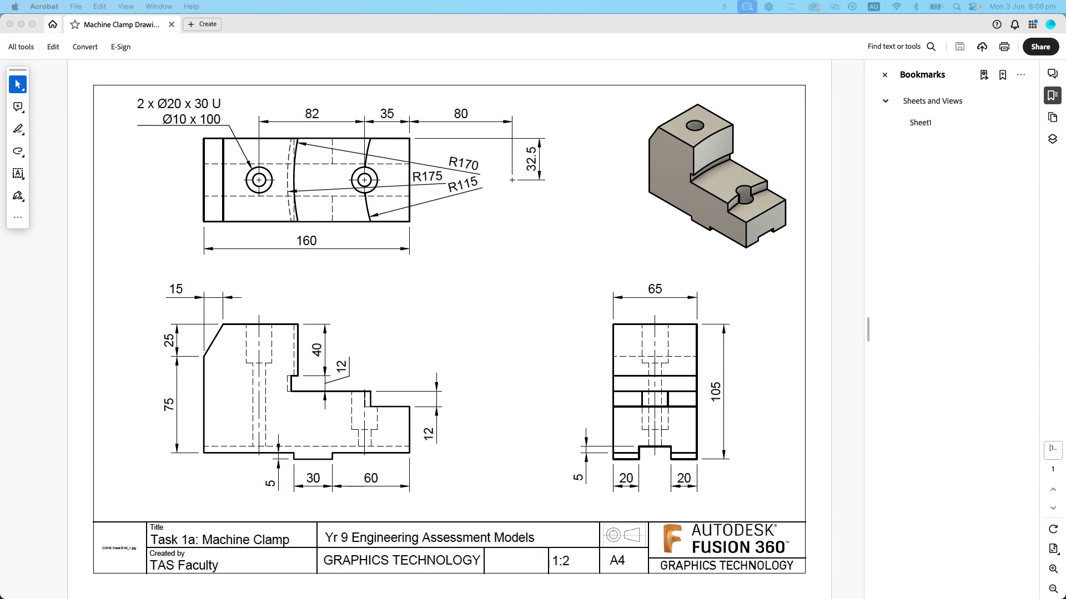
Switch from the Acrobat drawing to Fusion and examine the finished machine clamp model from several angles
click(394, 23)
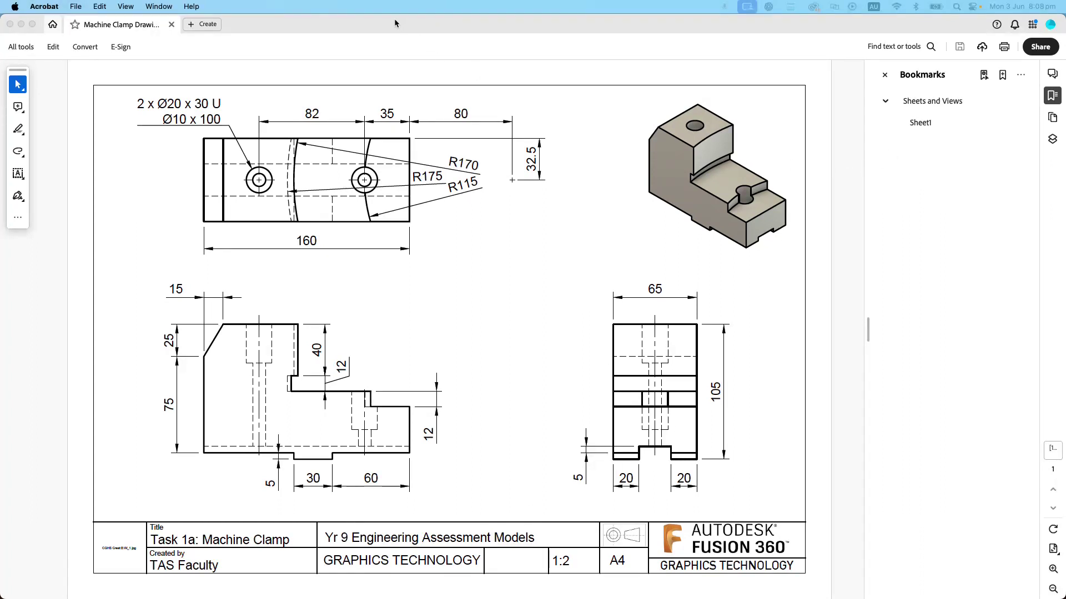
drag(394, 23, 1065, 89)
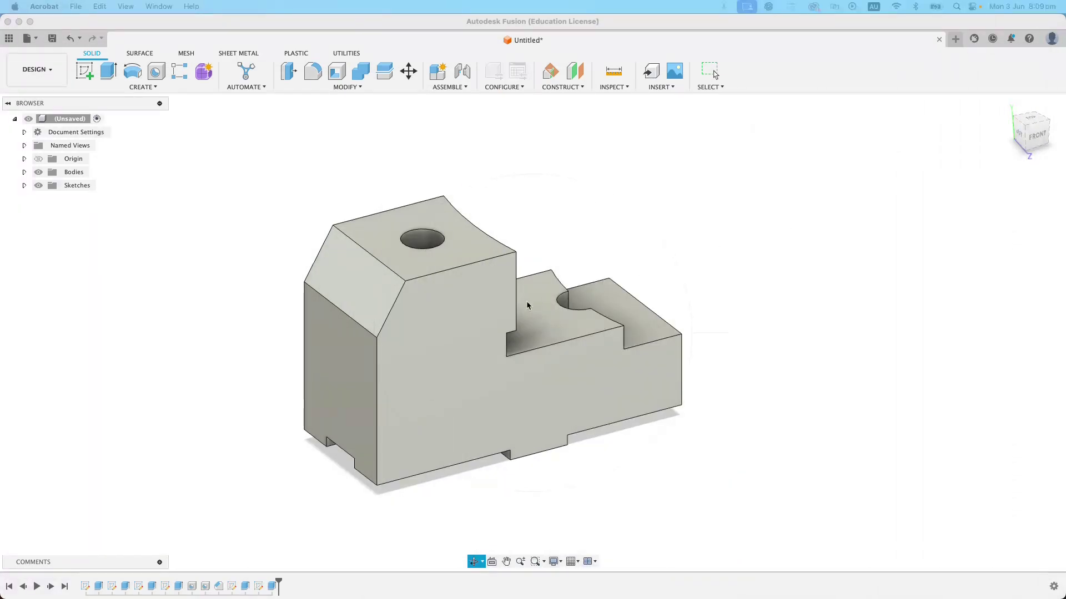
click(496, 539)
shift+middle_drag(492, 352, 521, 371)
shift+middle_drag(477, 342, 482, 326)
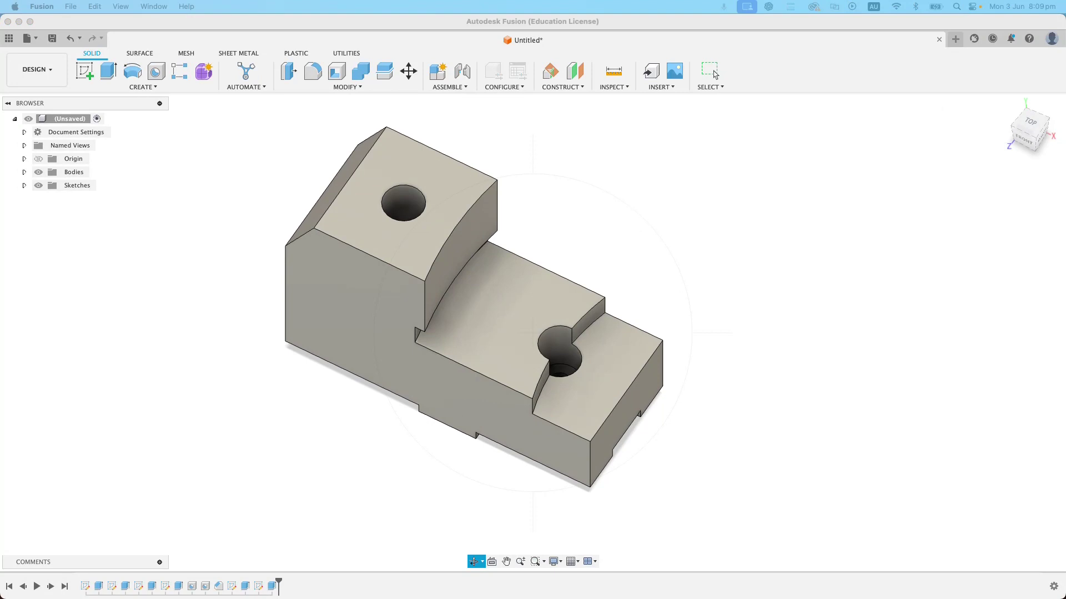
Examine the Wikipedia counterbore photo in Chrome, and return to Fusion to inspect the clamp's holes
drag(1065, 15, 812, 15)
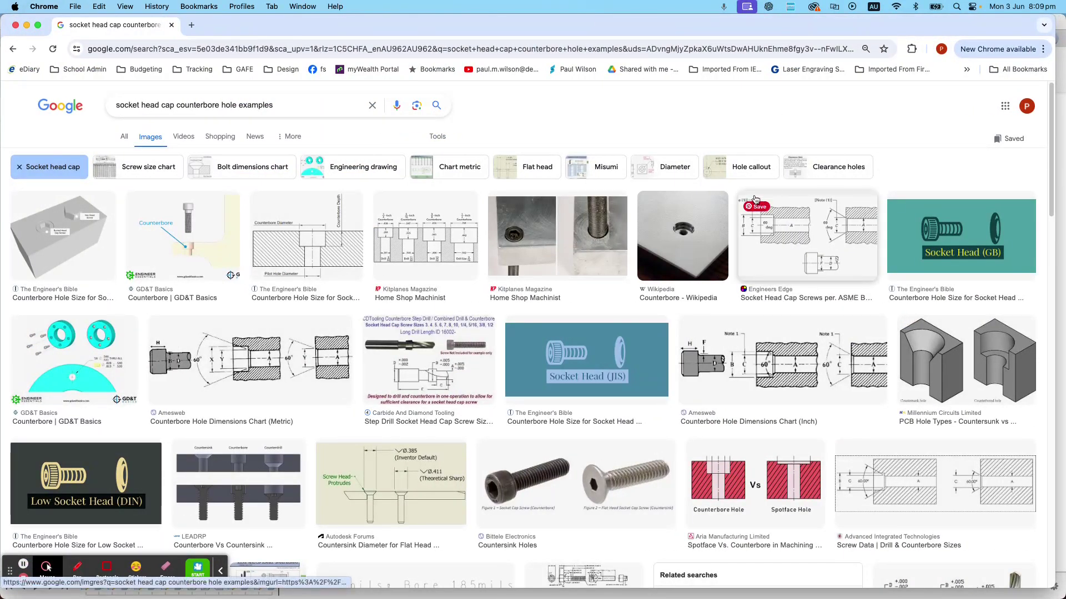
click(682, 244)
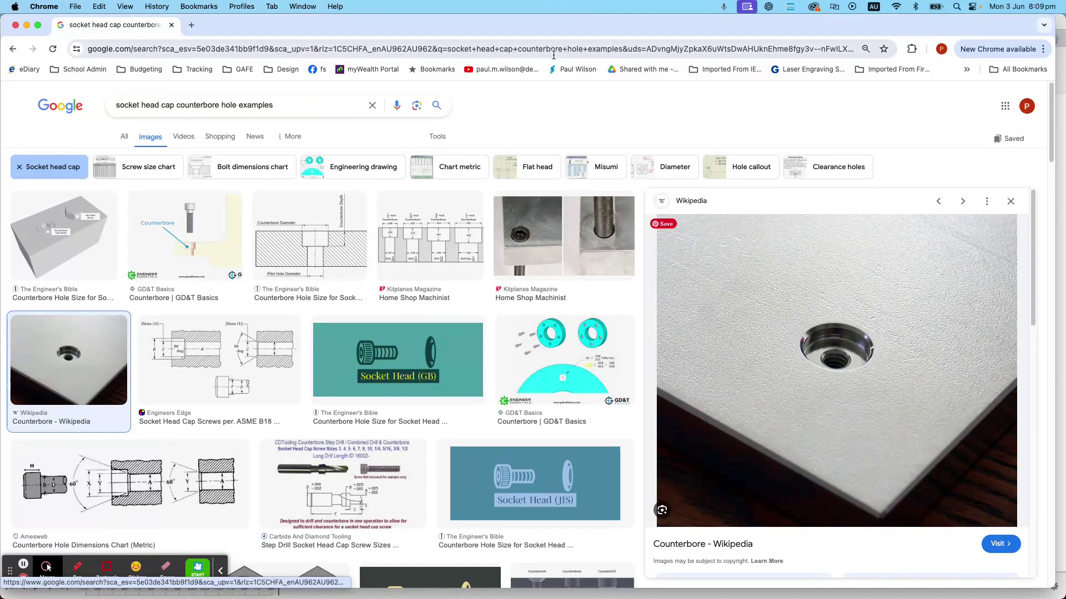
double_click(428, 27)
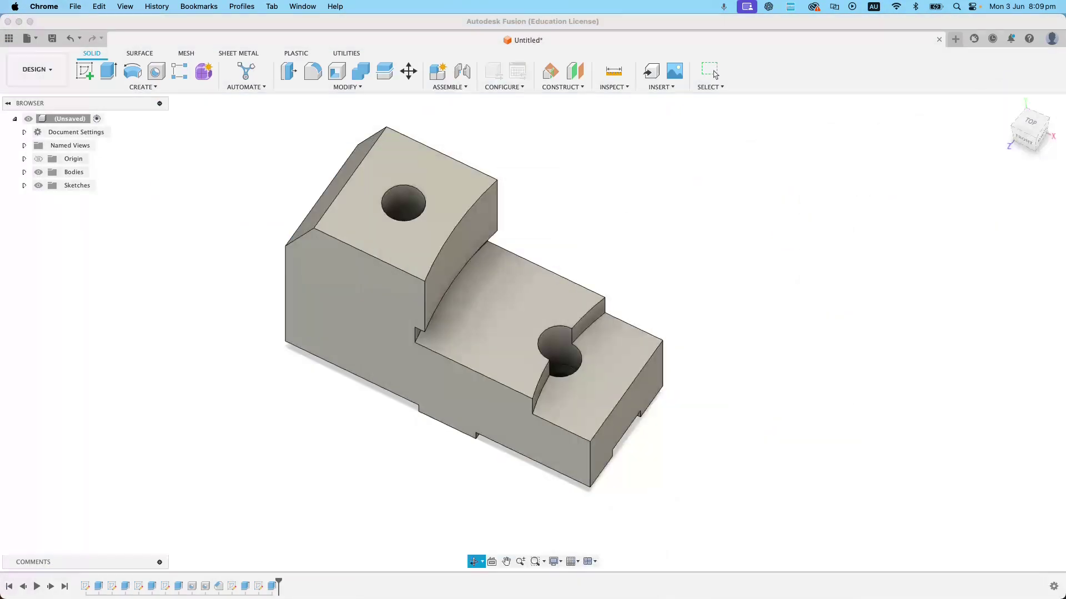
shift+middle_drag(613, 230, 612, 230)
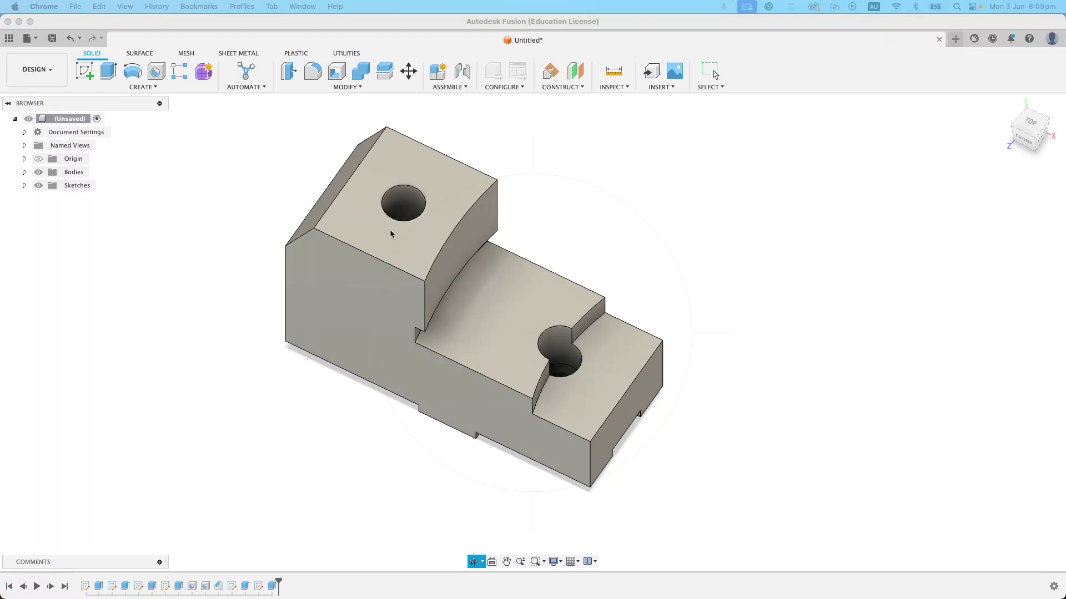
click(476, 560)
drag(460, 355, 465, 321)
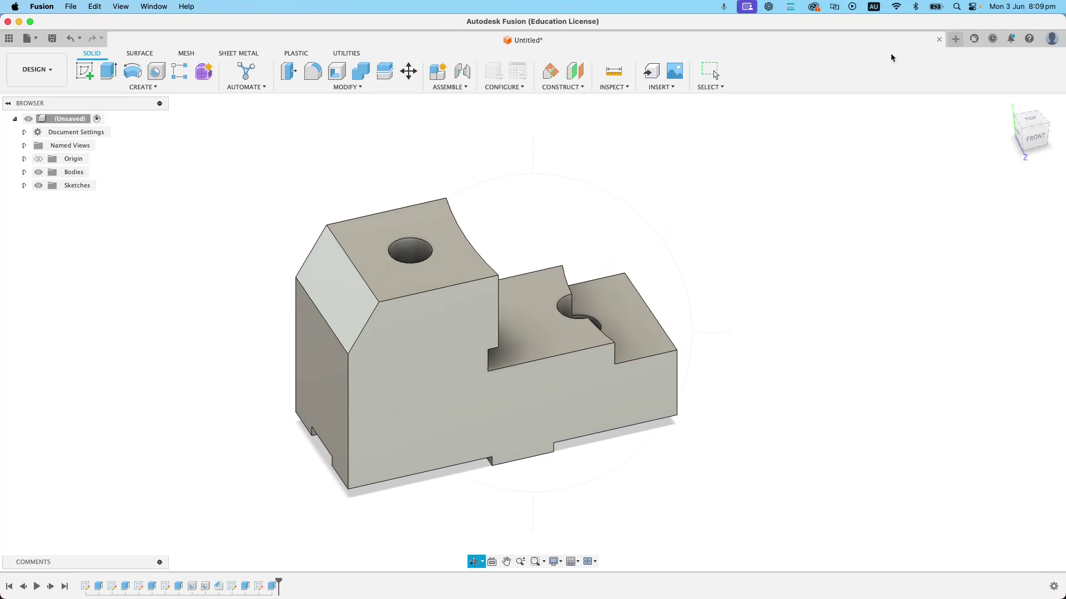
Create a new design and start a sketch on the front plane
click(955, 39)
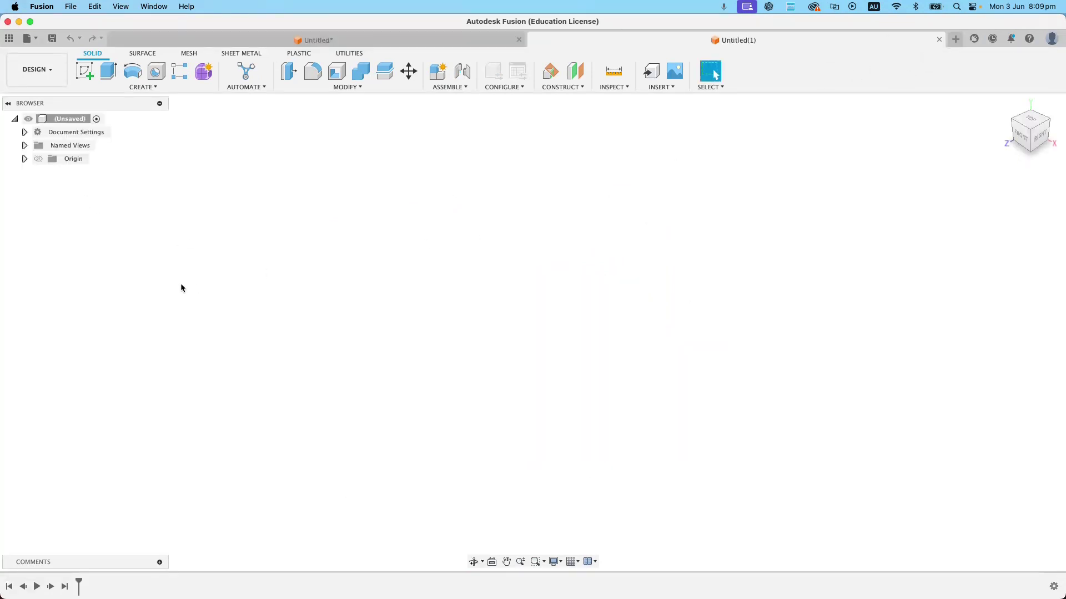
click(1020, 134)
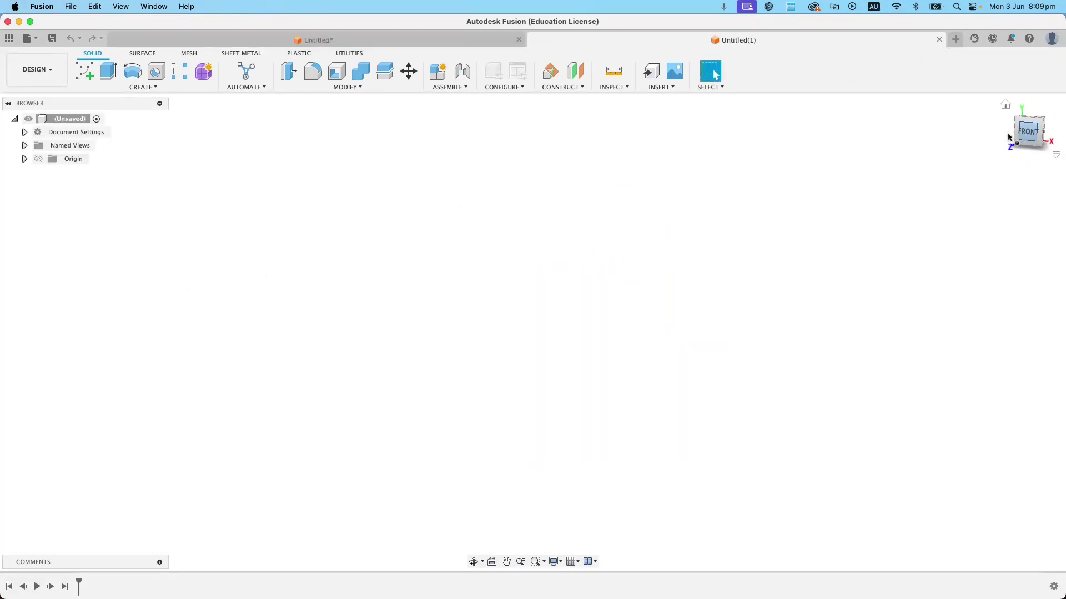
click(84, 71)
click(537, 288)
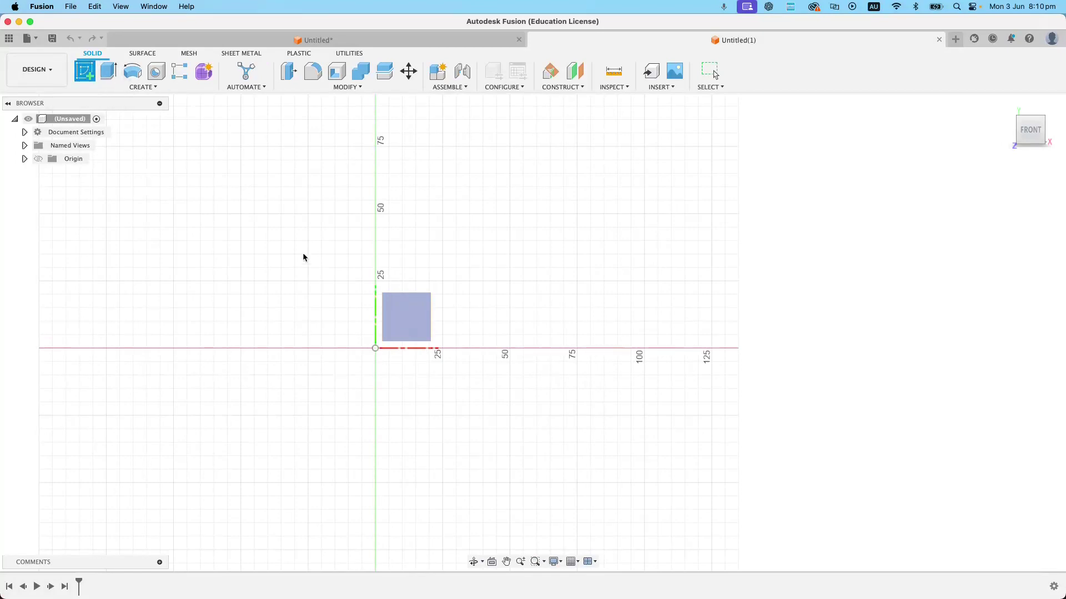
click(424, 302)
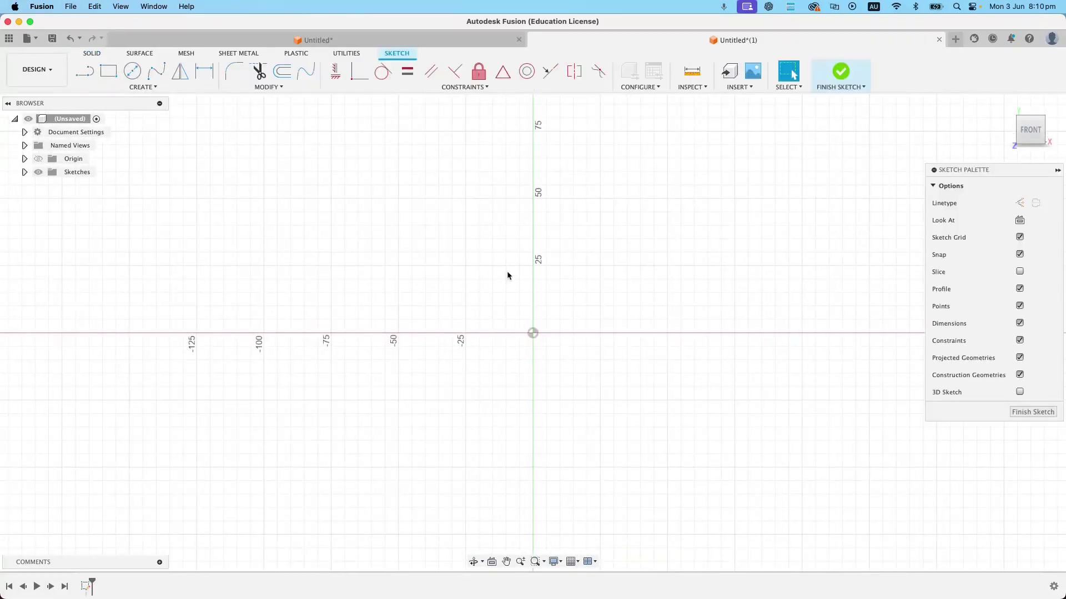
Sketch a rectangle 160 mm wide and 100 mm high from the origin and finish the sketch
click(110, 71)
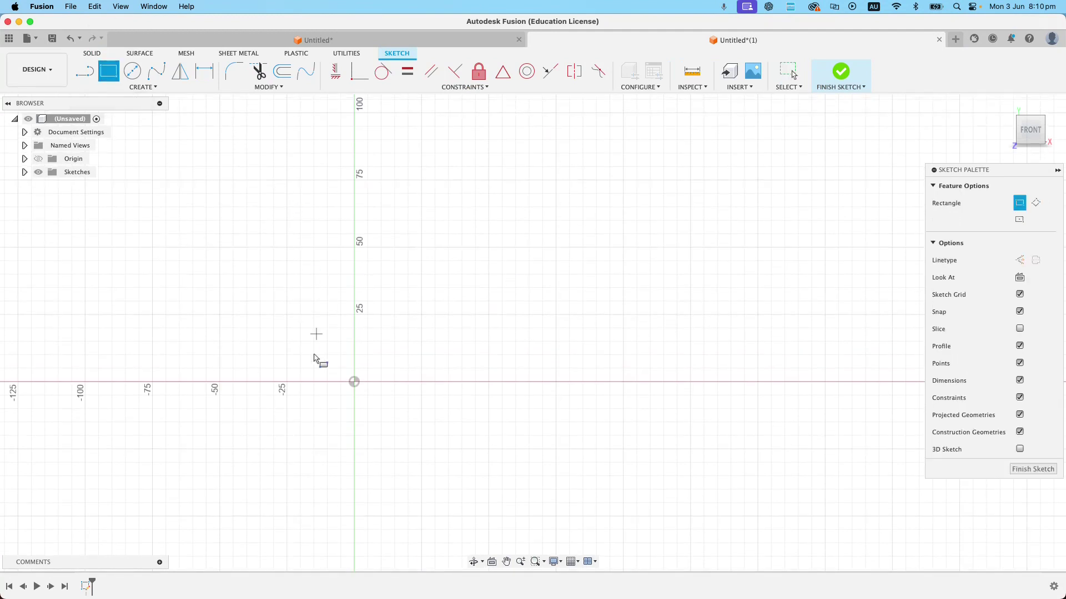
click(354, 382)
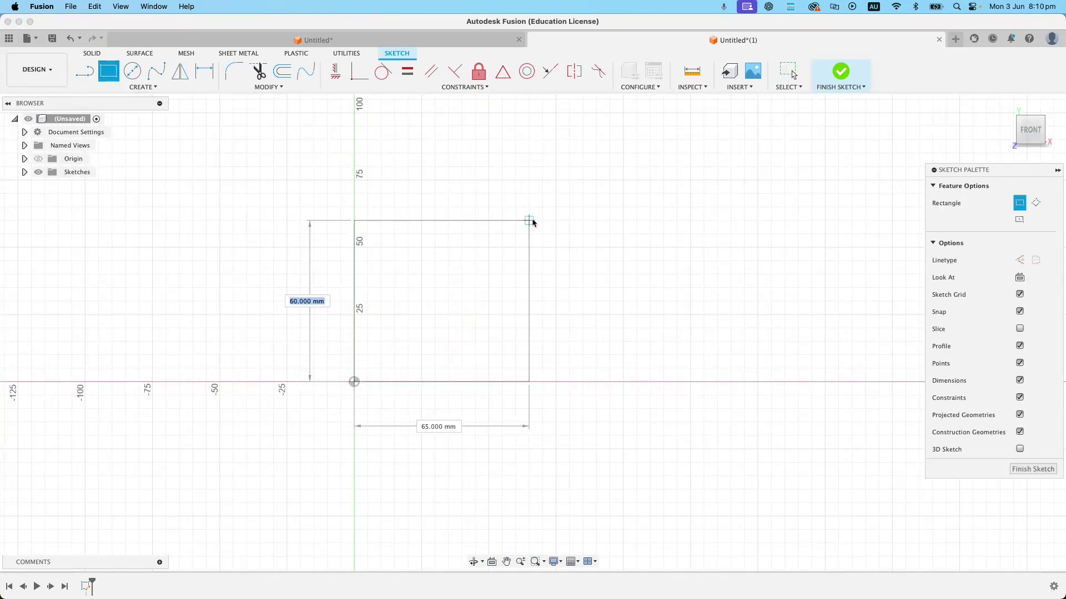
text(1)
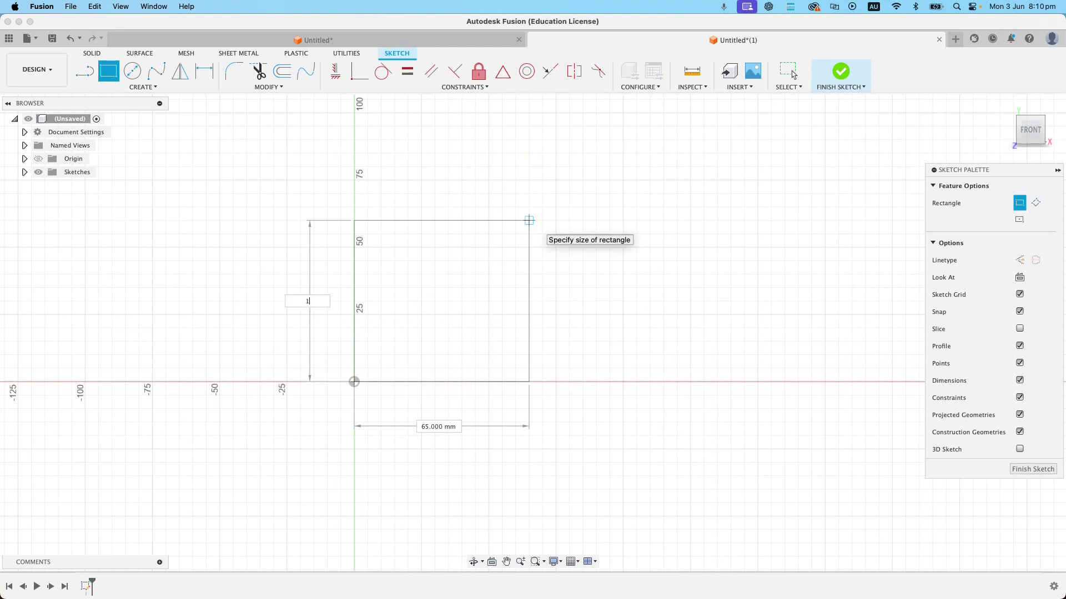
text(00)
key(Tab)
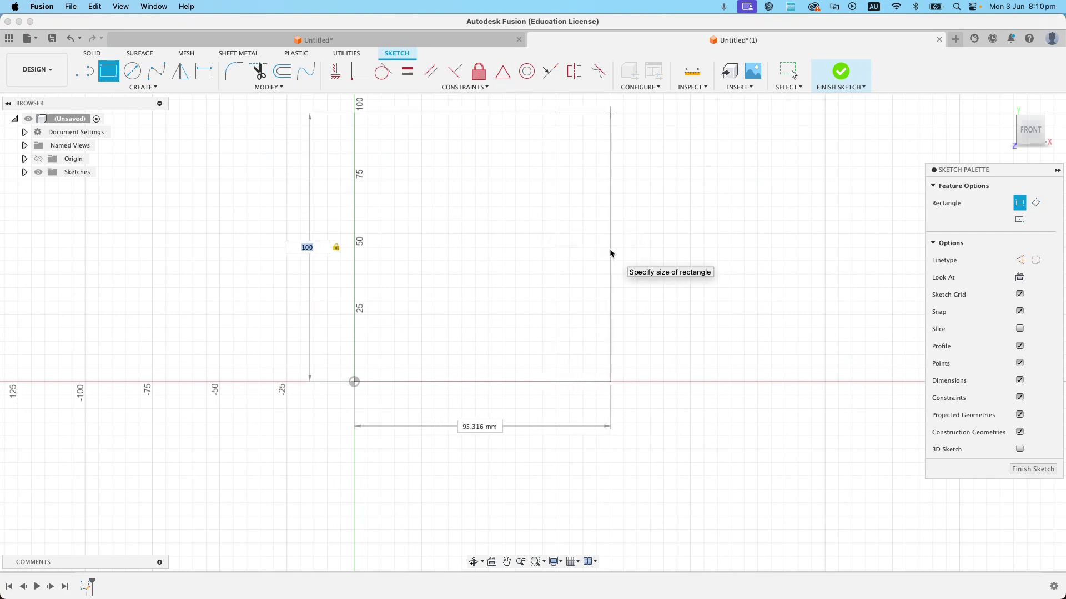
text(160)
scroll(512, 370, down, 5)
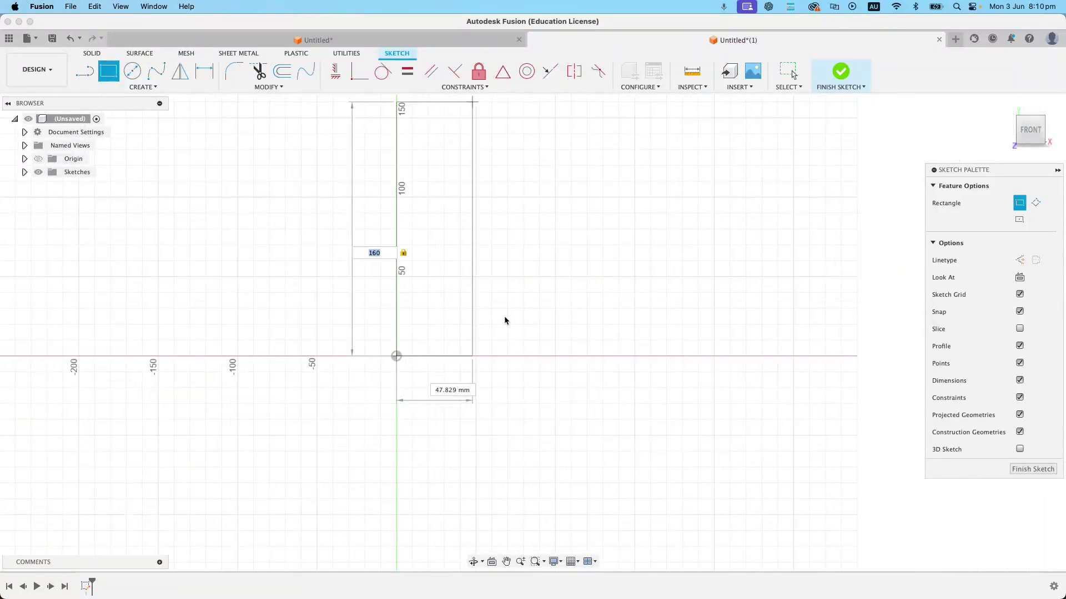
text(1)
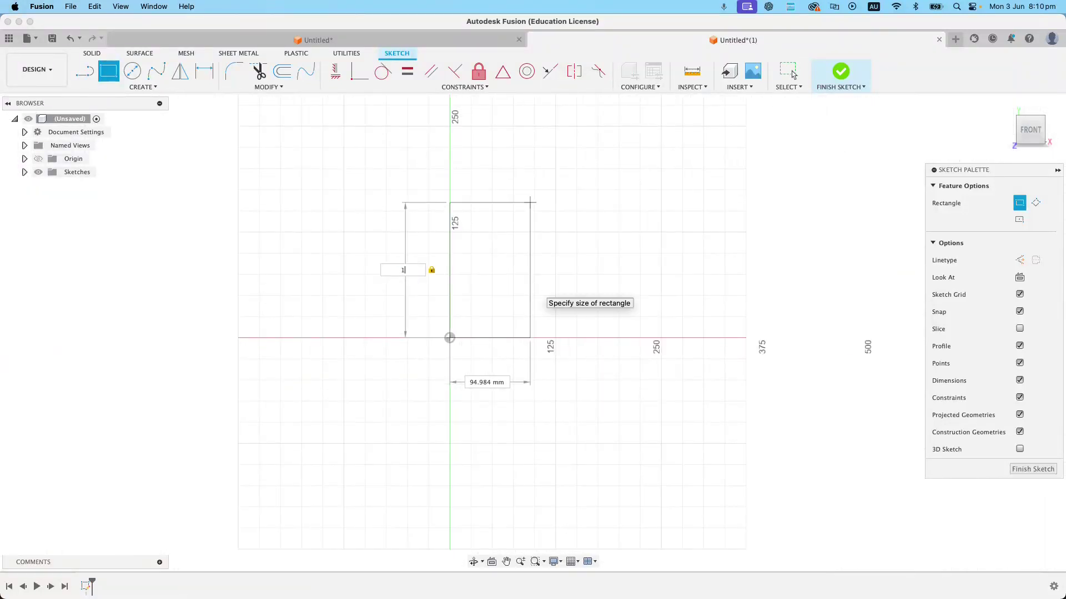
key(Tab)
text(160)
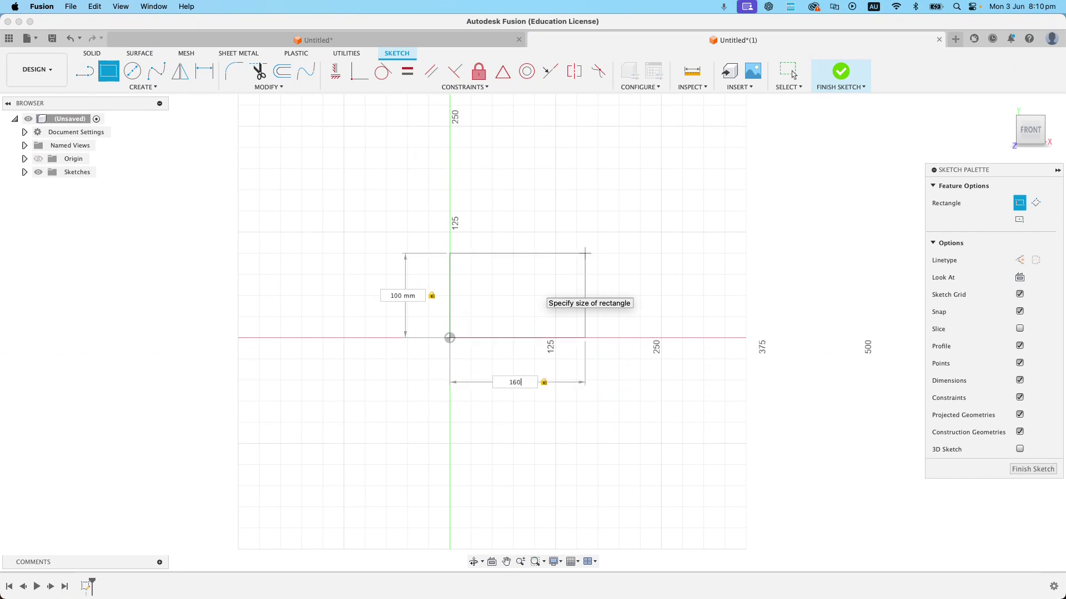
click(792, 74)
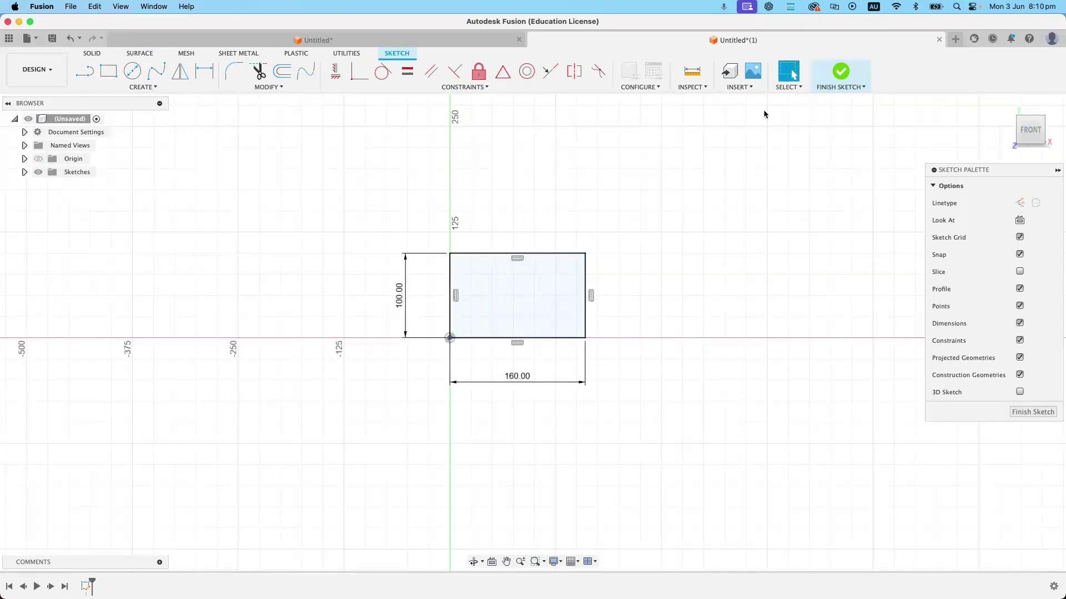
click(837, 72)
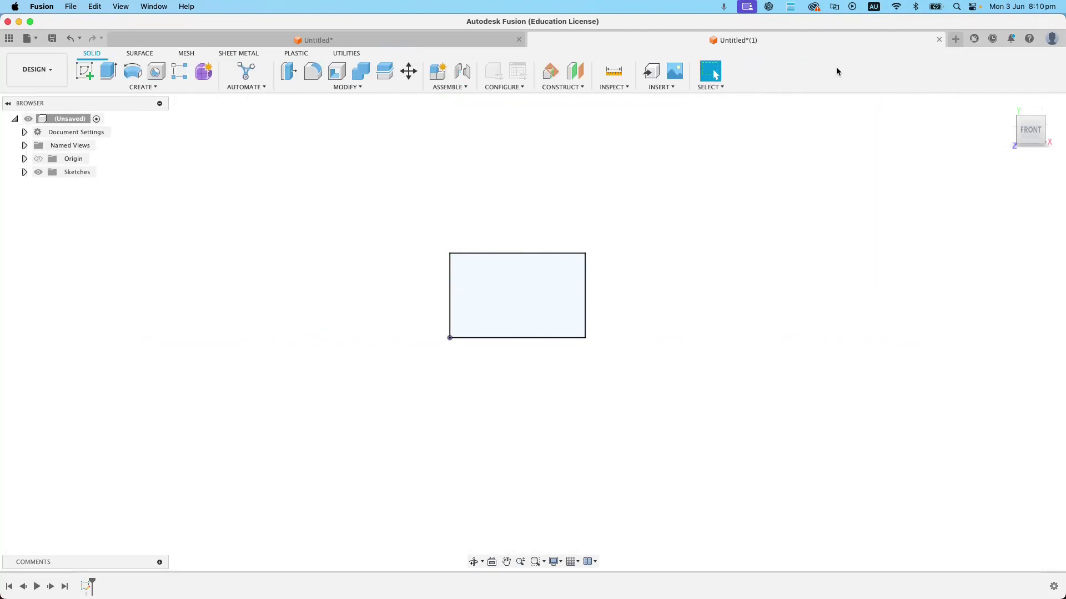
Extrude the rectangle 65 mm to one side as a new body
click(1006, 105)
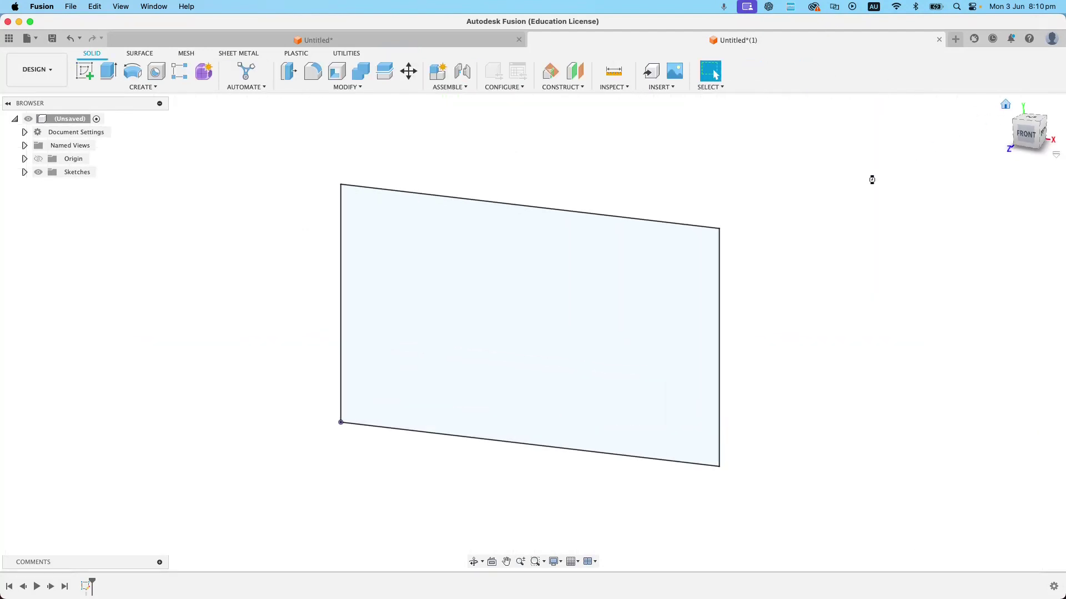
click(519, 354)
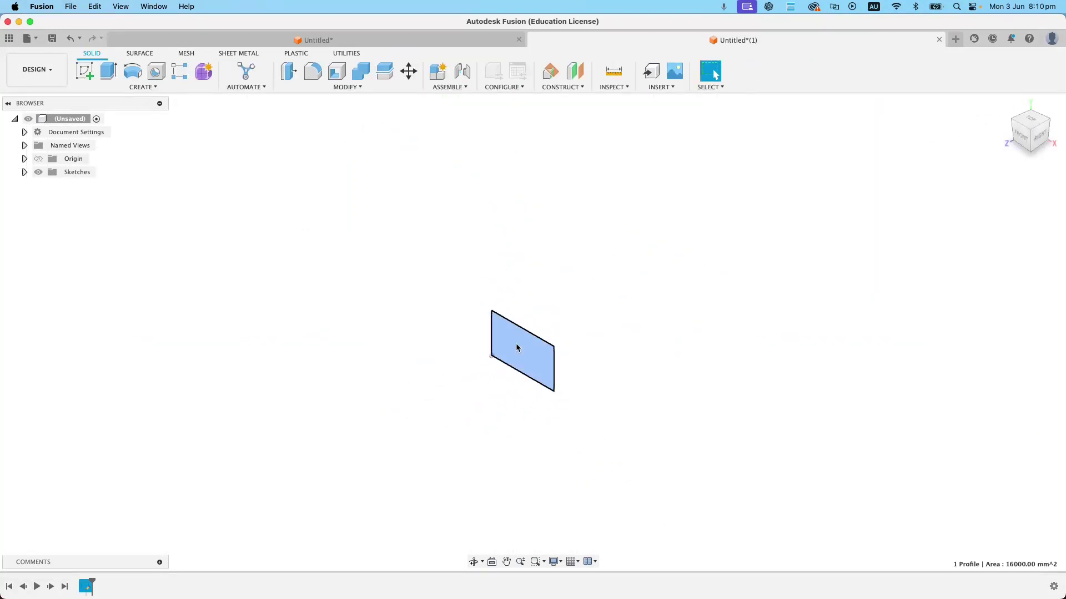
click(108, 71)
drag(512, 356, 484, 373)
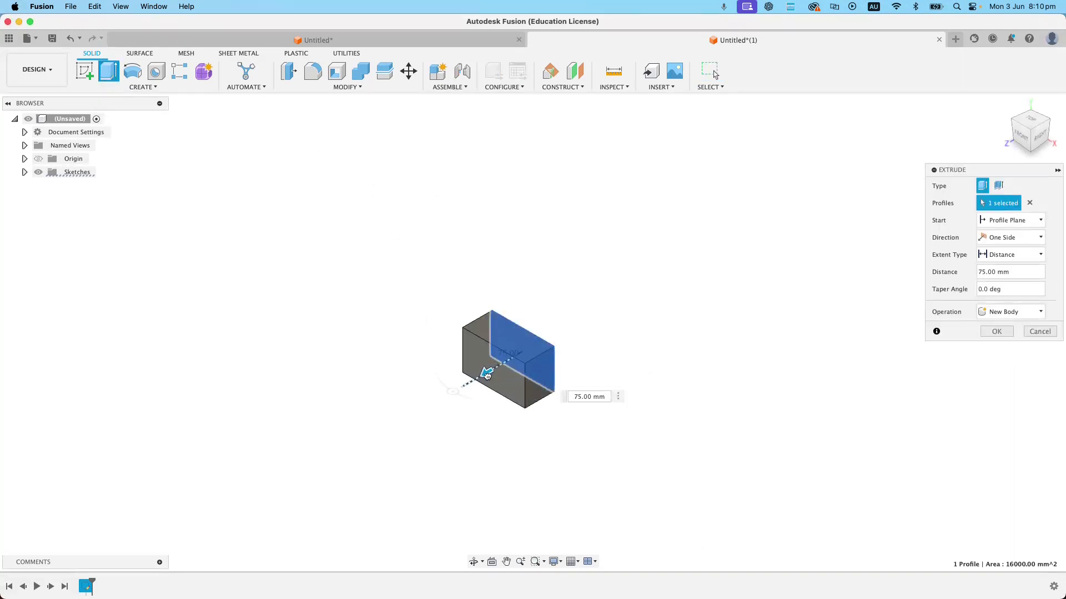
text(65)
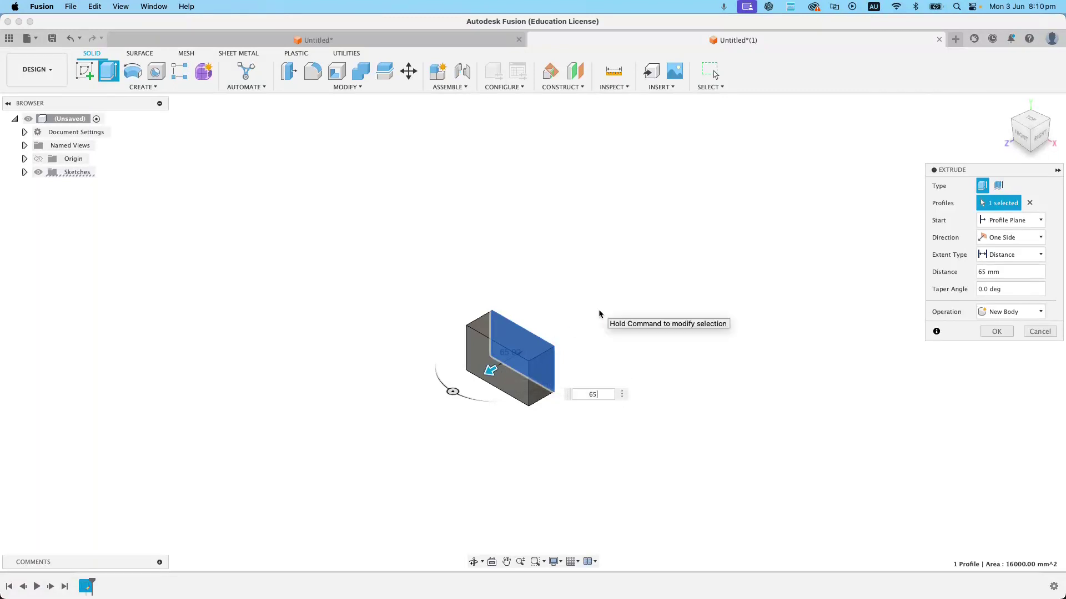
key(Return)
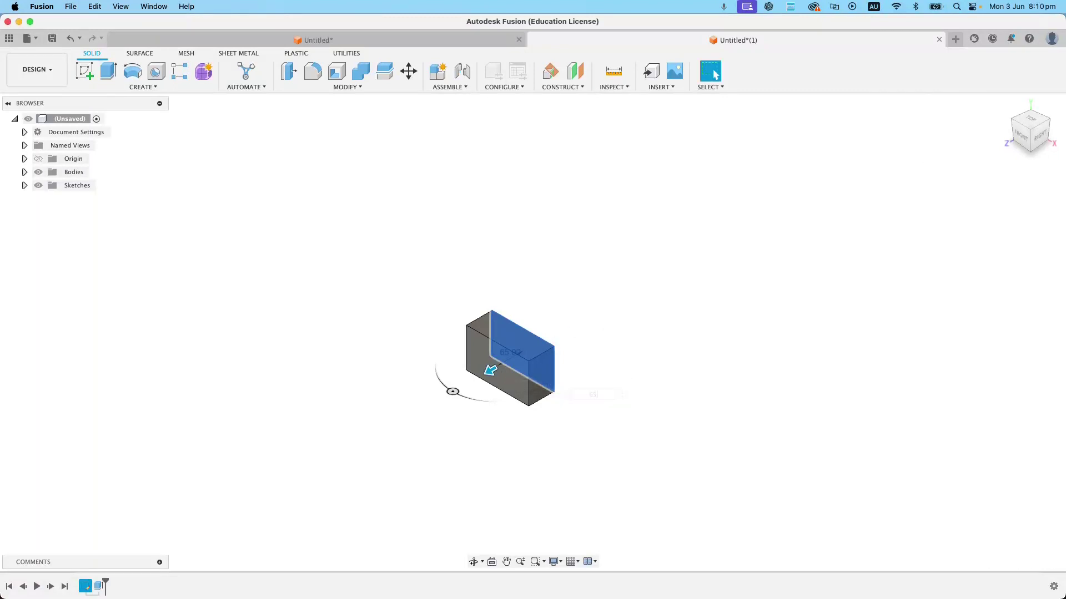
Switch to Acrobat to examine the machine clamp drawing's views and dimensions, and return to the block in Fusion
click(475, 566)
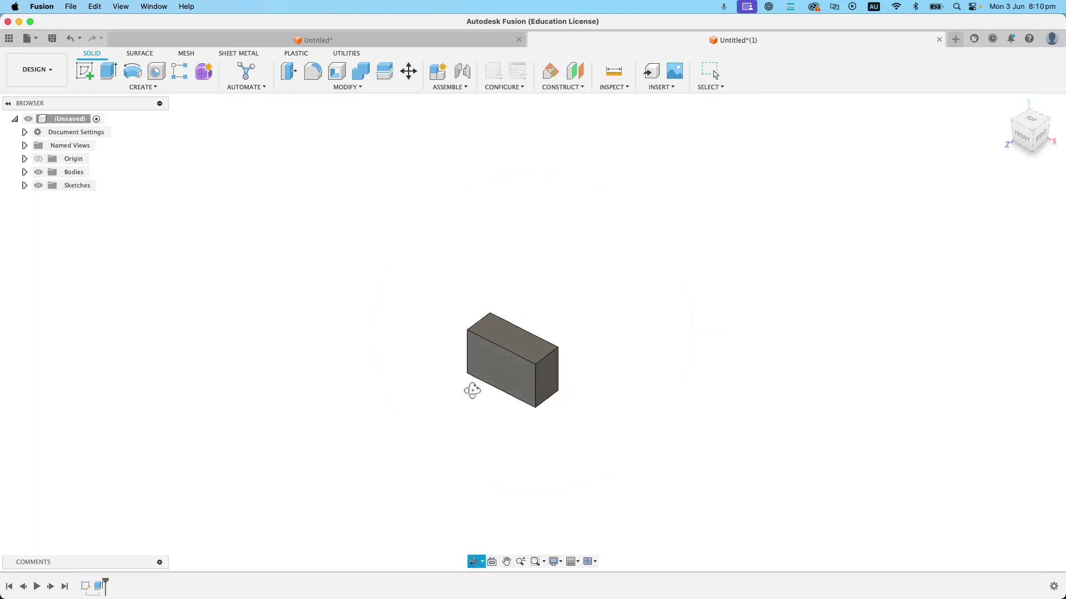
drag(471, 388, 555, 433)
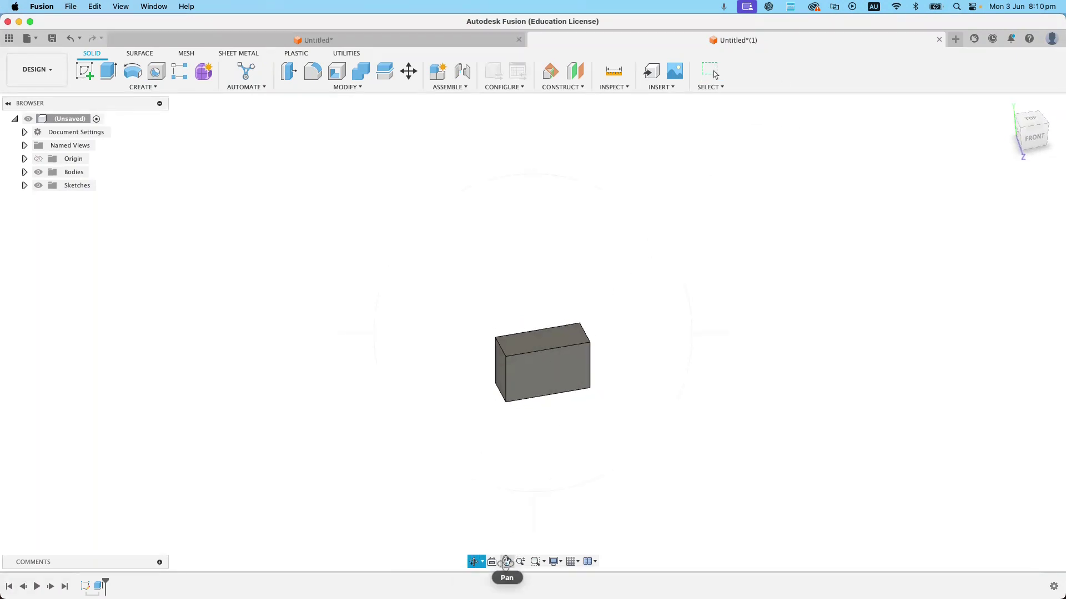
click(506, 562)
drag(569, 364, 478, 341)
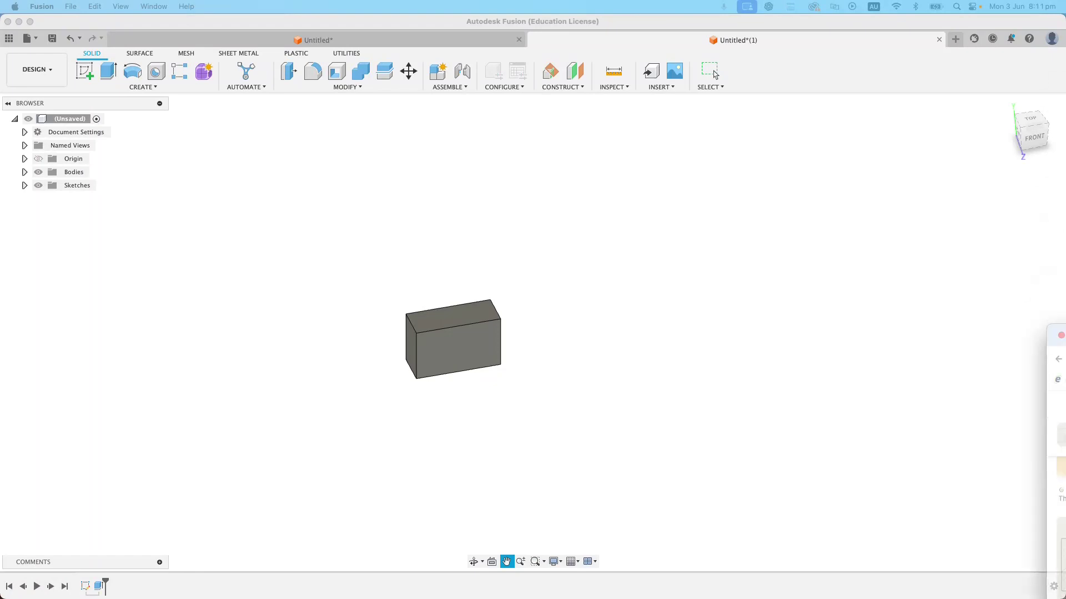
key(ctrl+Right)
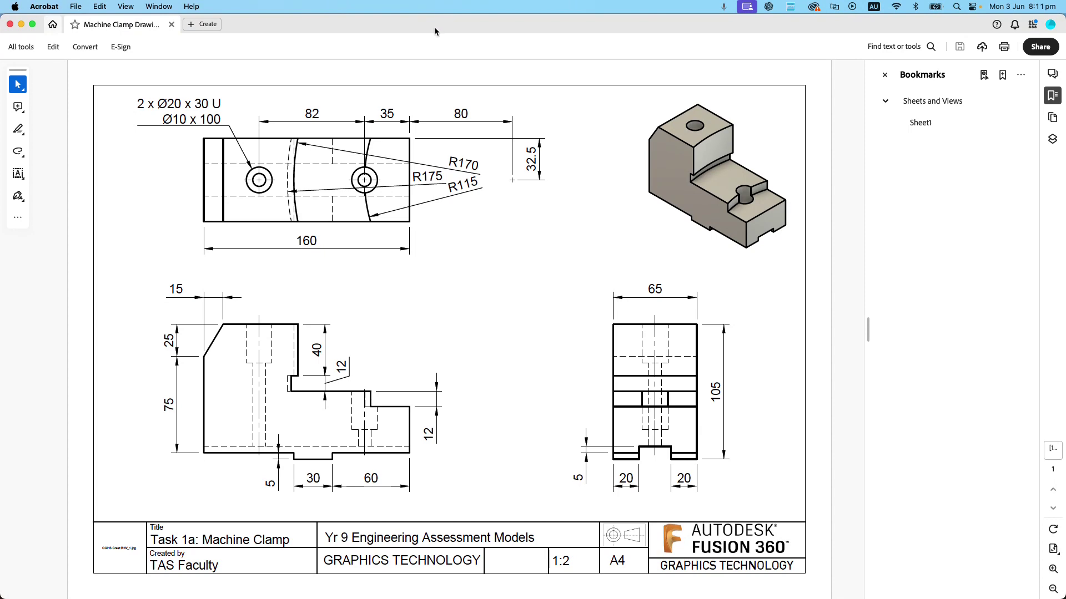
drag(435, 27, 1065, 55)
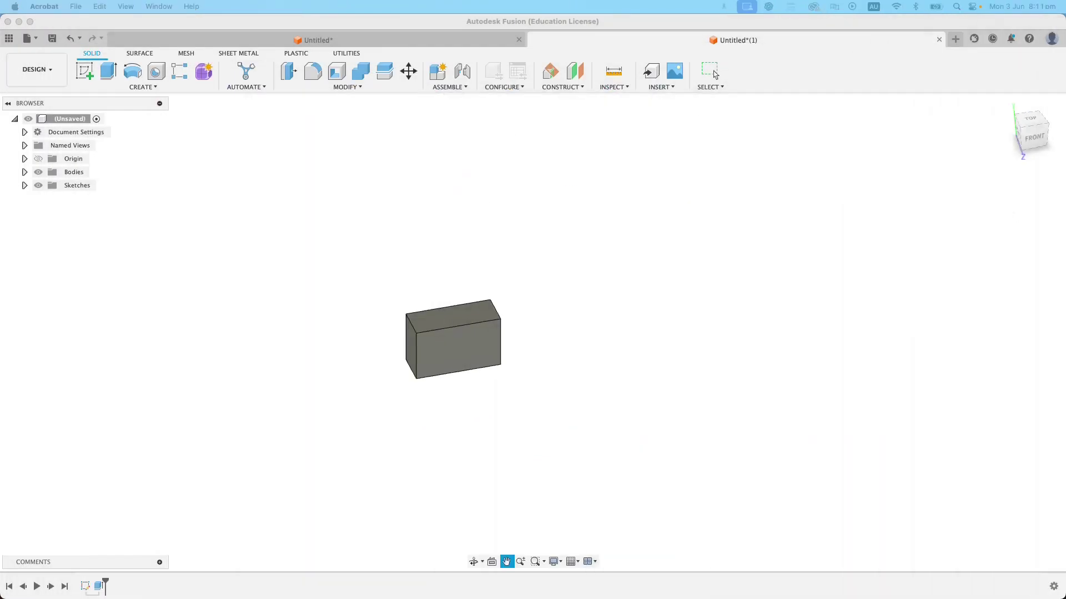
Start a new sketch on the top face of the block
click(444, 322)
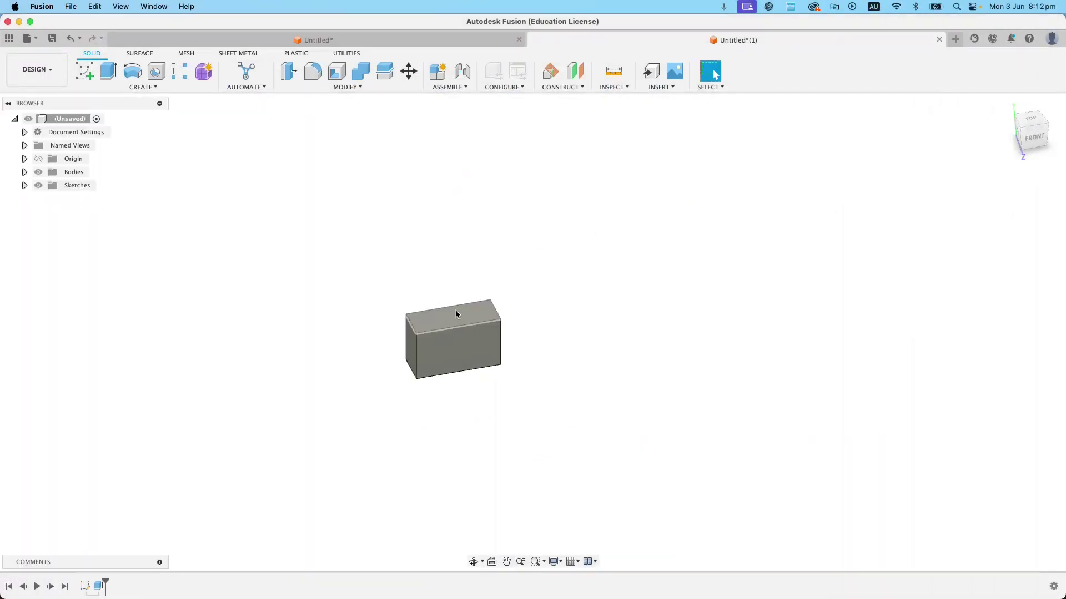
click(85, 71)
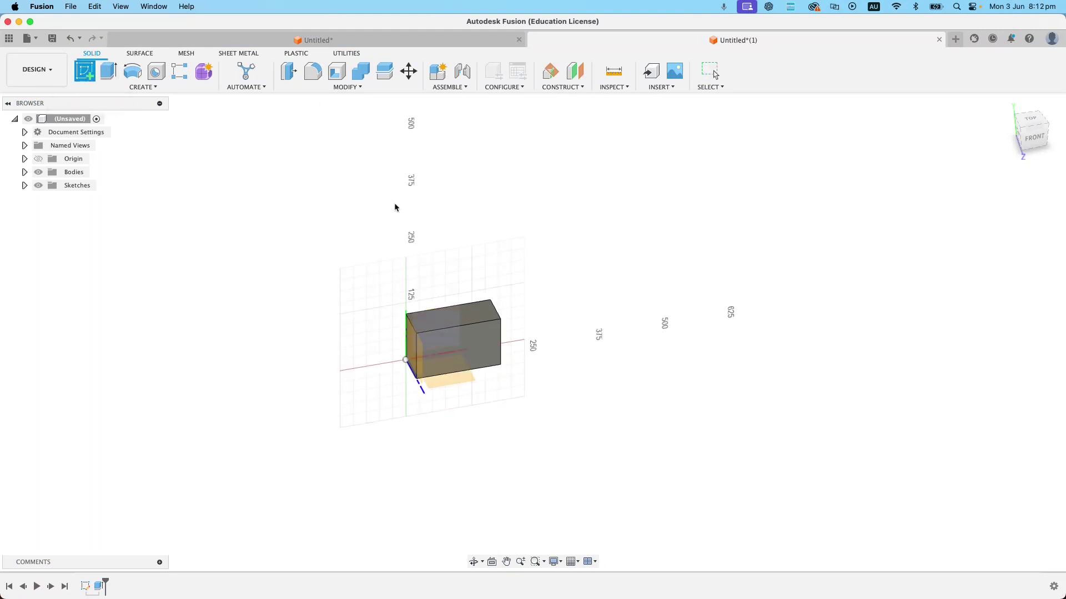
click(468, 321)
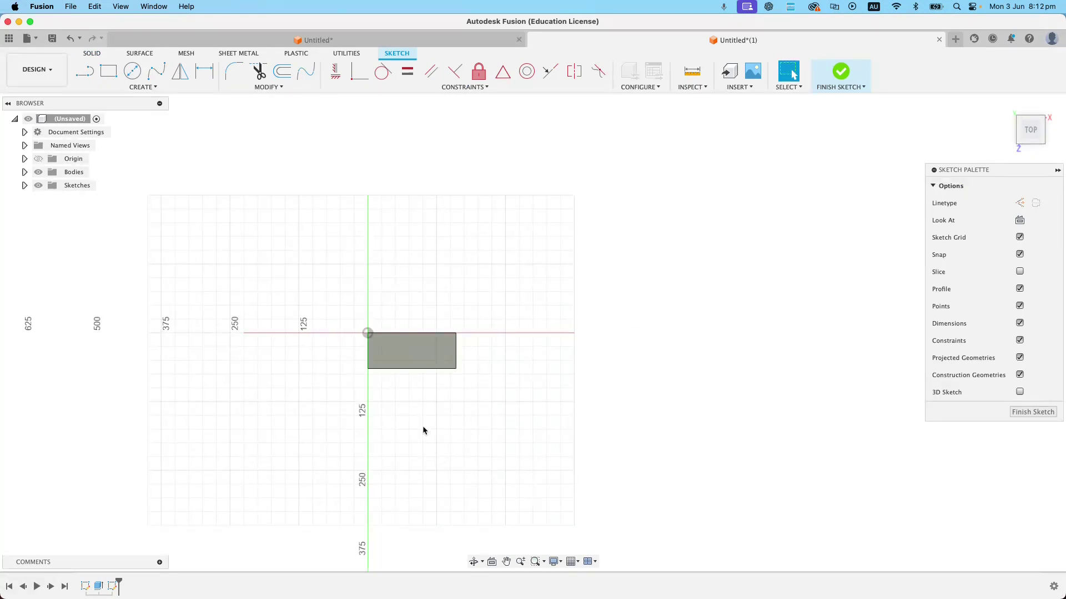
scroll(412, 395, up, 5)
scroll(407, 379, down, 3)
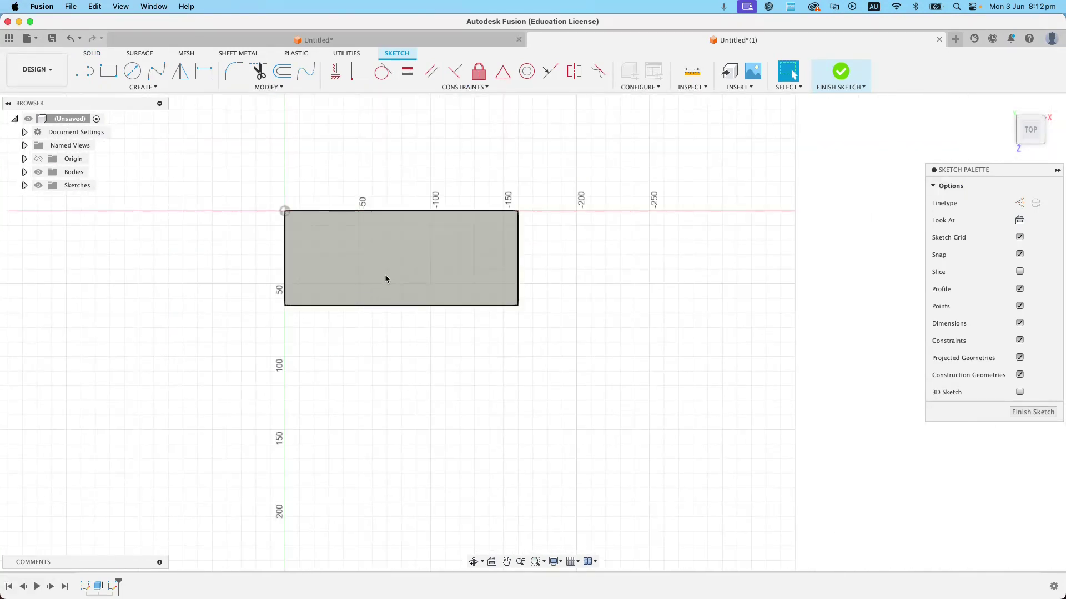
Draw an 80 mm horizontal construction line outward from the midpoint of the top face's short edge, away from the origin
scroll(386, 279, up, 5)
scroll(386, 279, left, 5)
key(ctrl+Up)
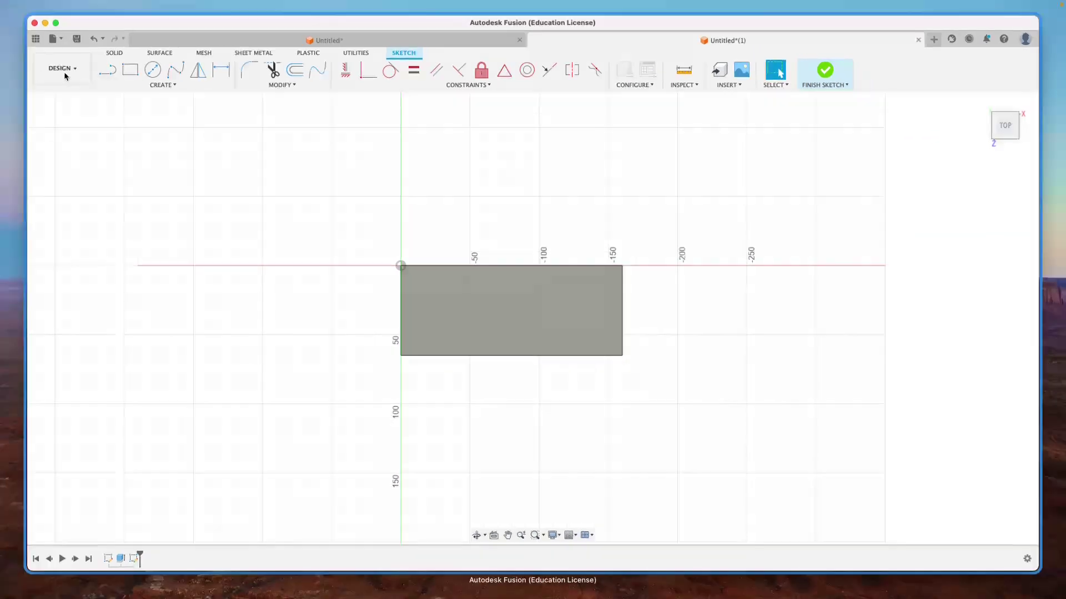
click(662, 19)
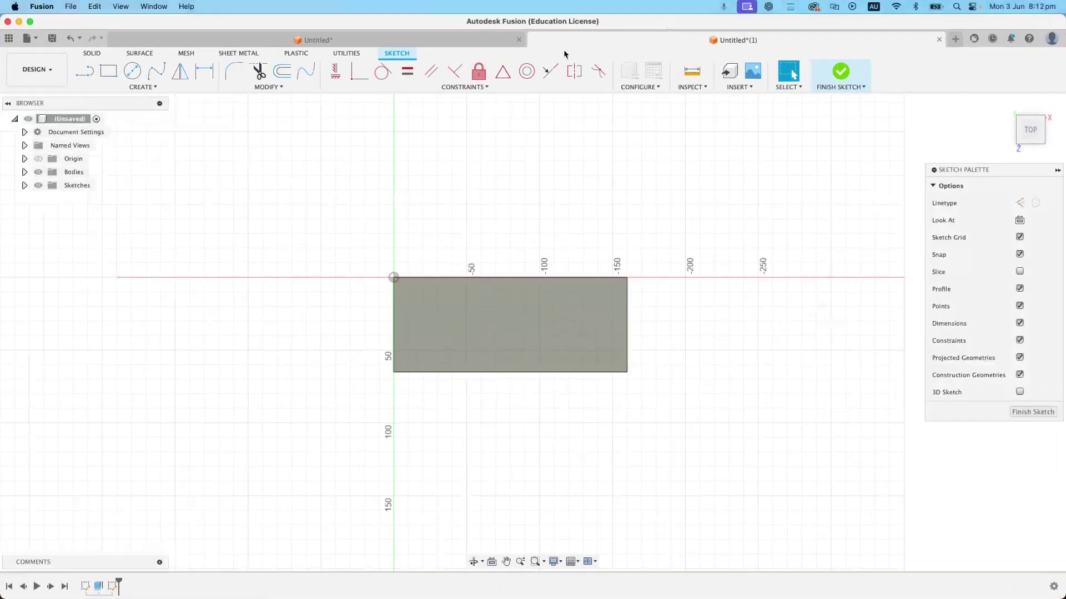
click(92, 74)
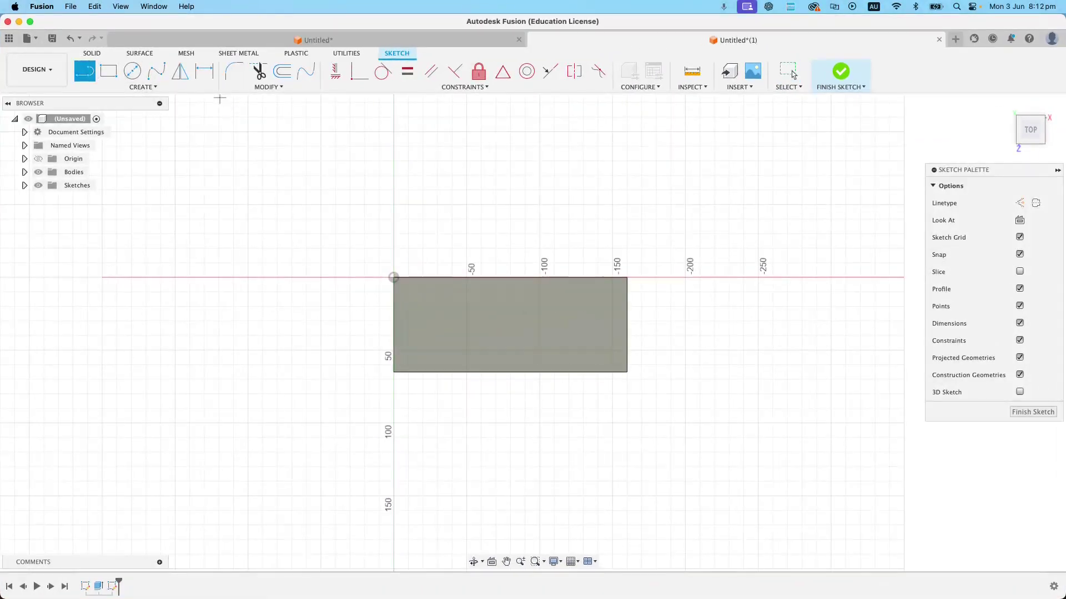
click(1020, 205)
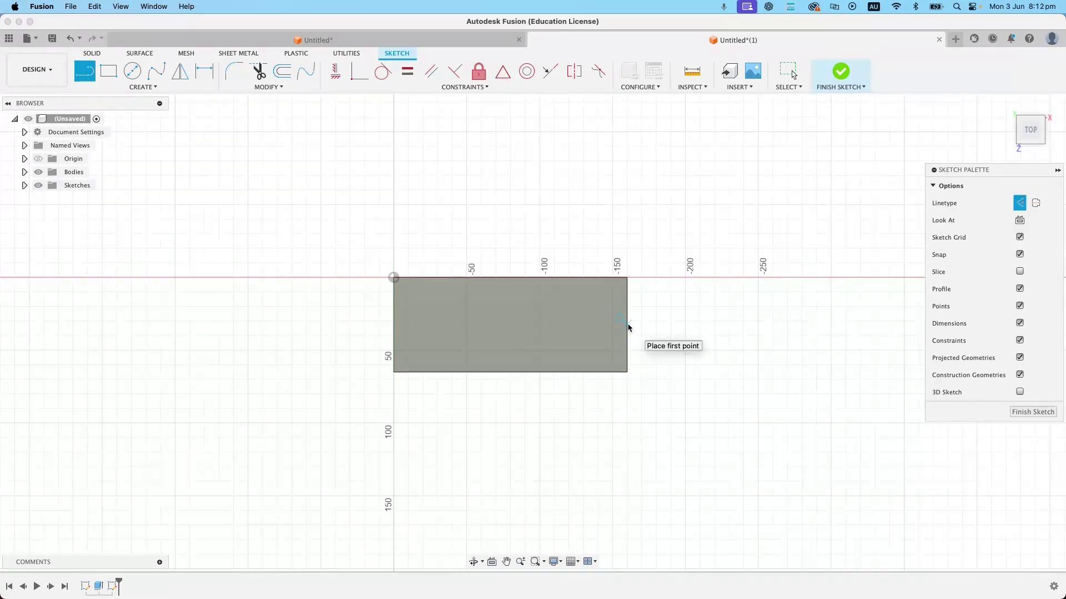
click(627, 325)
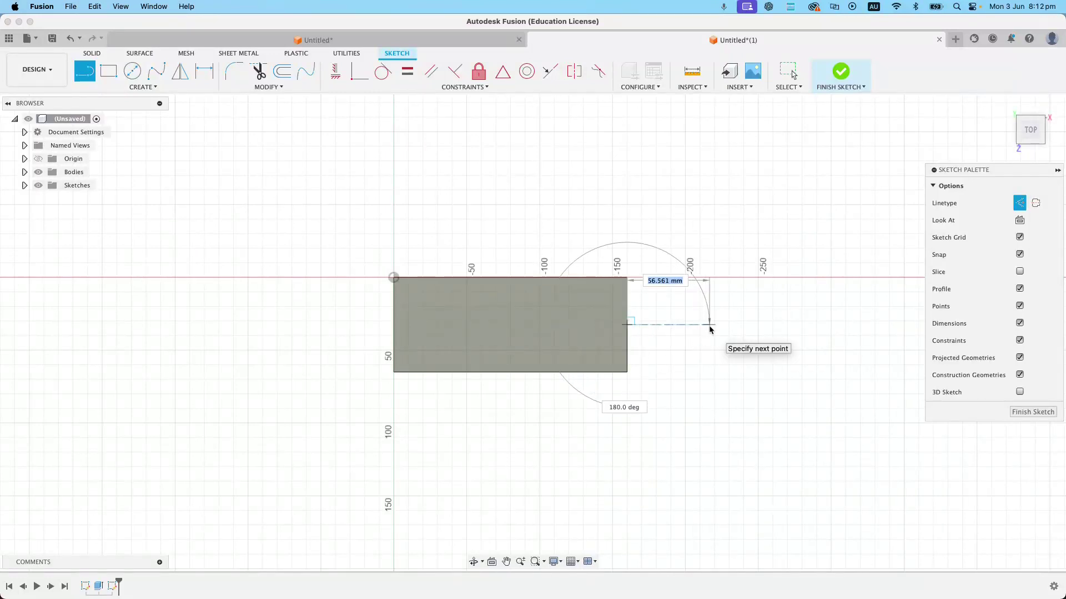
text(80)
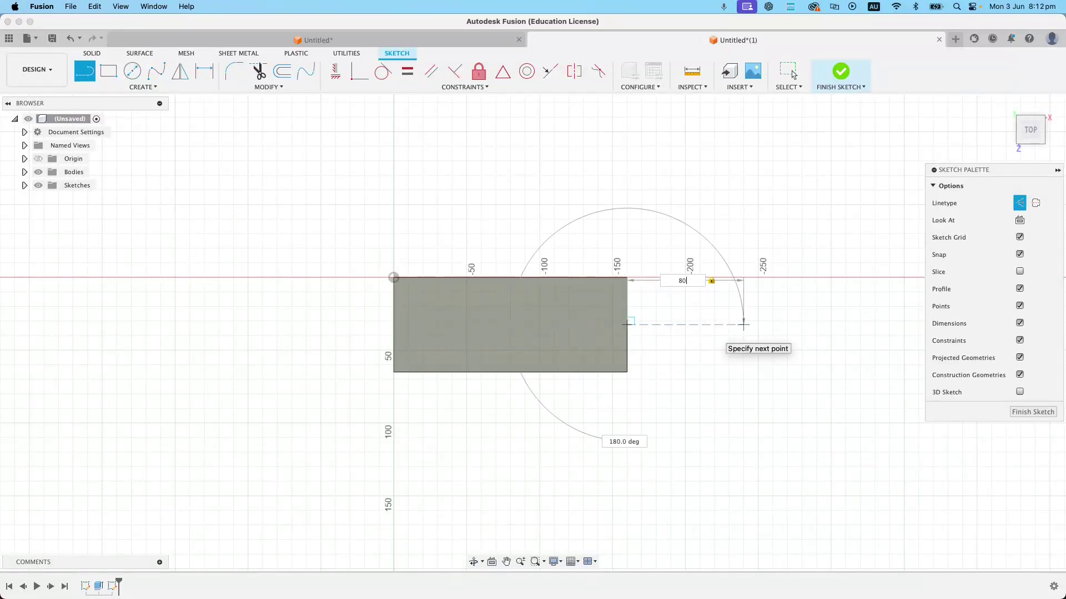
key(Return)
key(Escape)
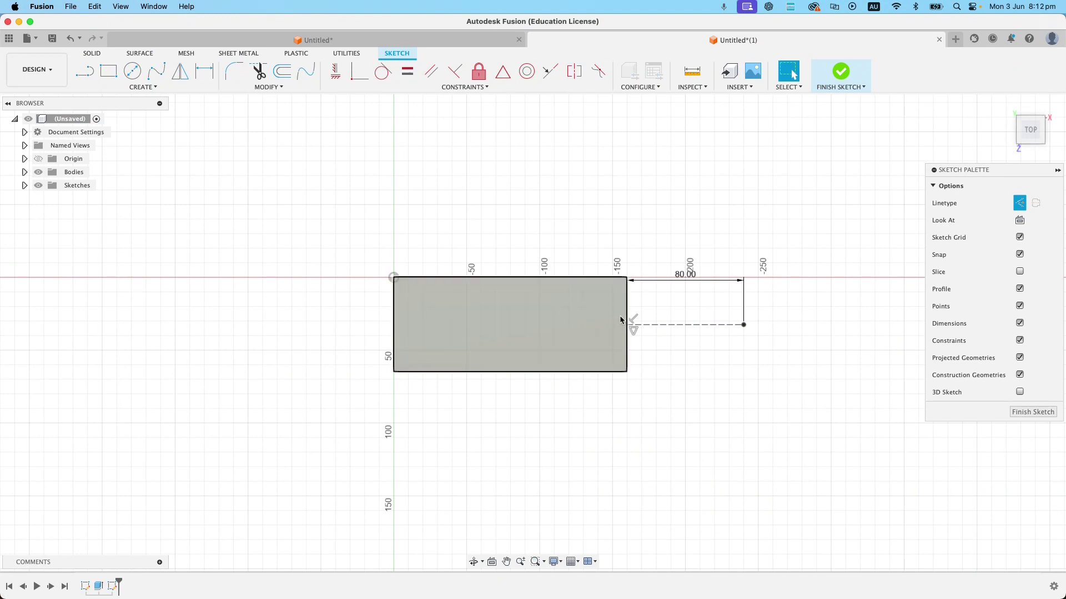
Try to dimension the distance between the top face's long edge through the origin and the construction line
key(d)
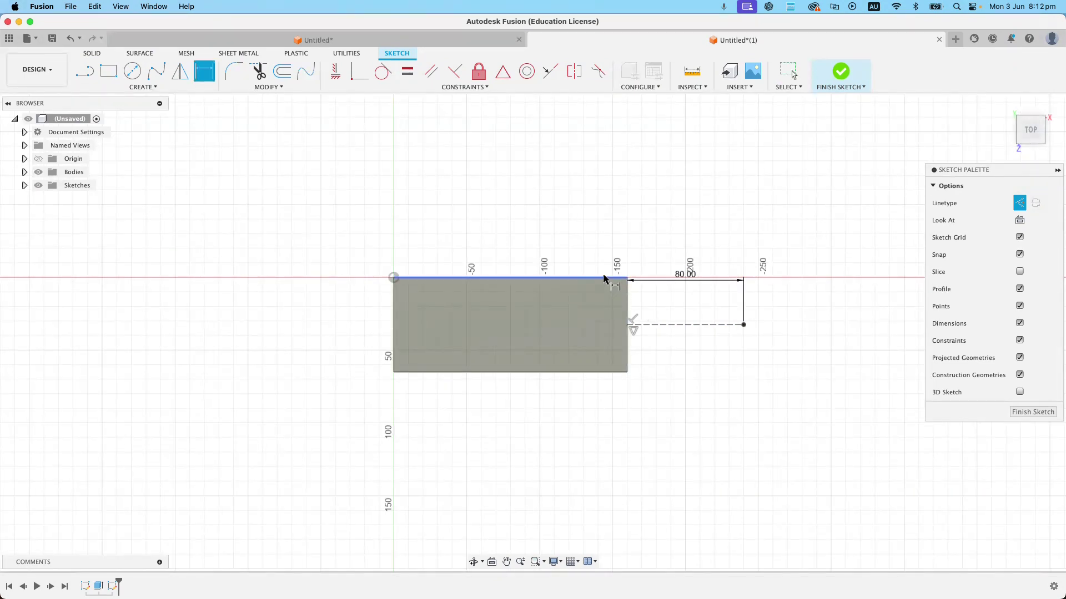
click(605, 278)
click(694, 325)
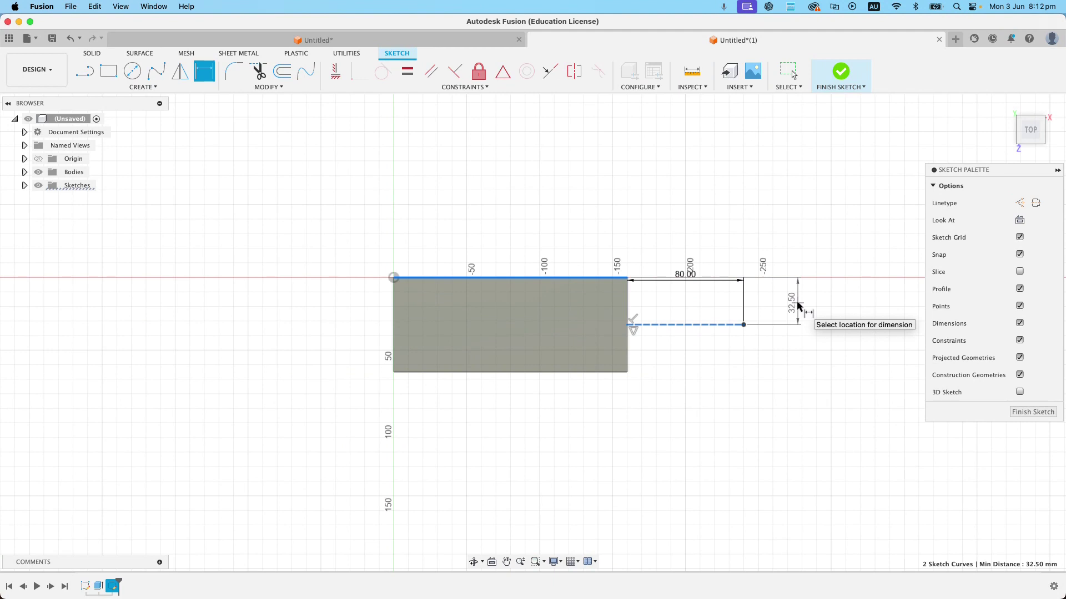
click(797, 305)
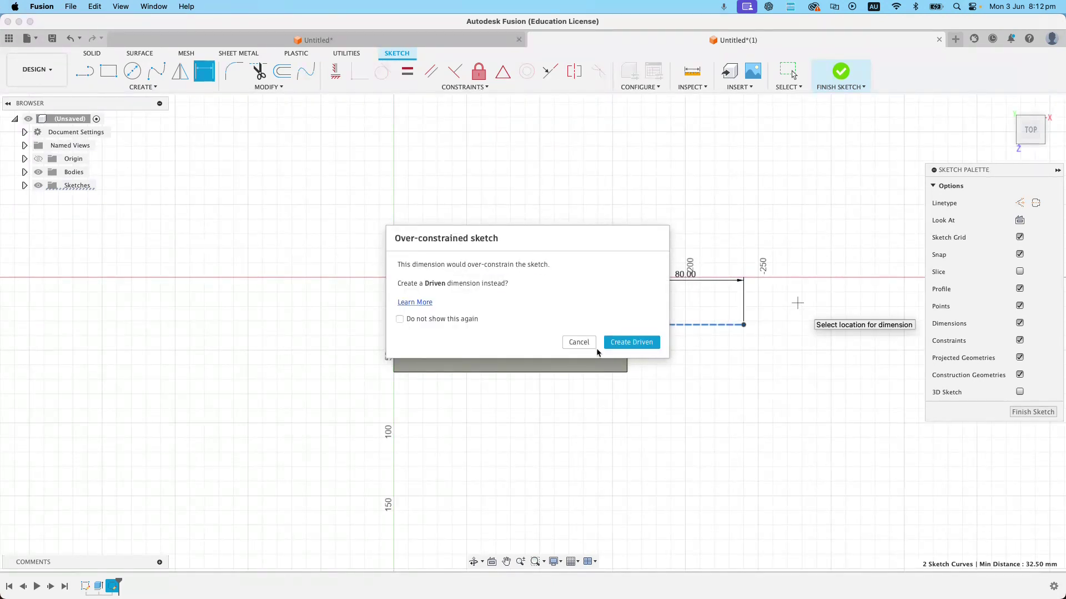
click(579, 343)
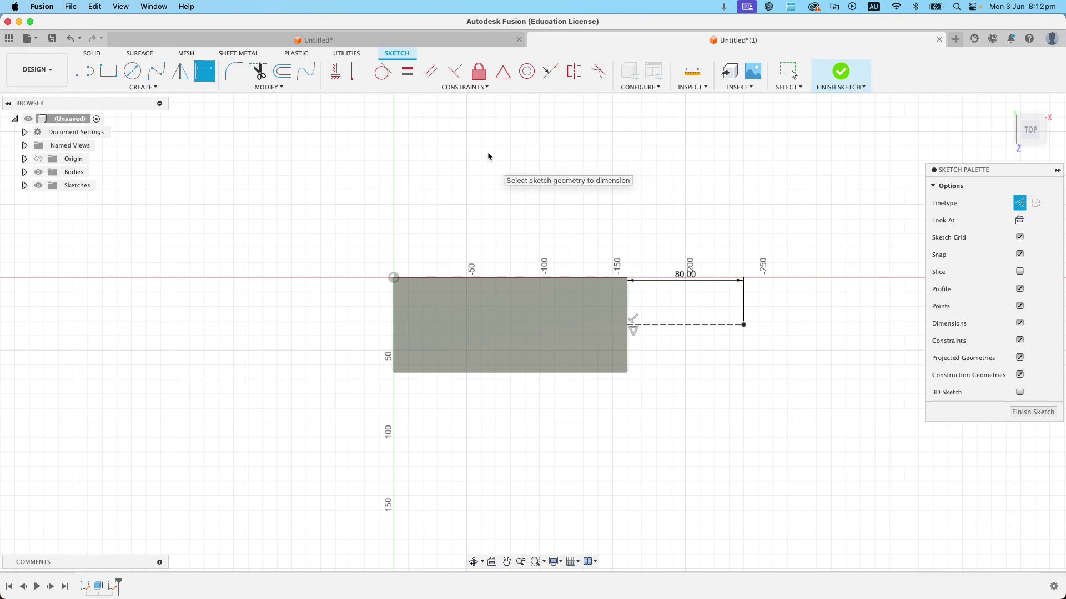
Draw a center point arc of radius 170 mm across the whole block, centred on the construction line's outer end, and finish the sketch
click(149, 87)
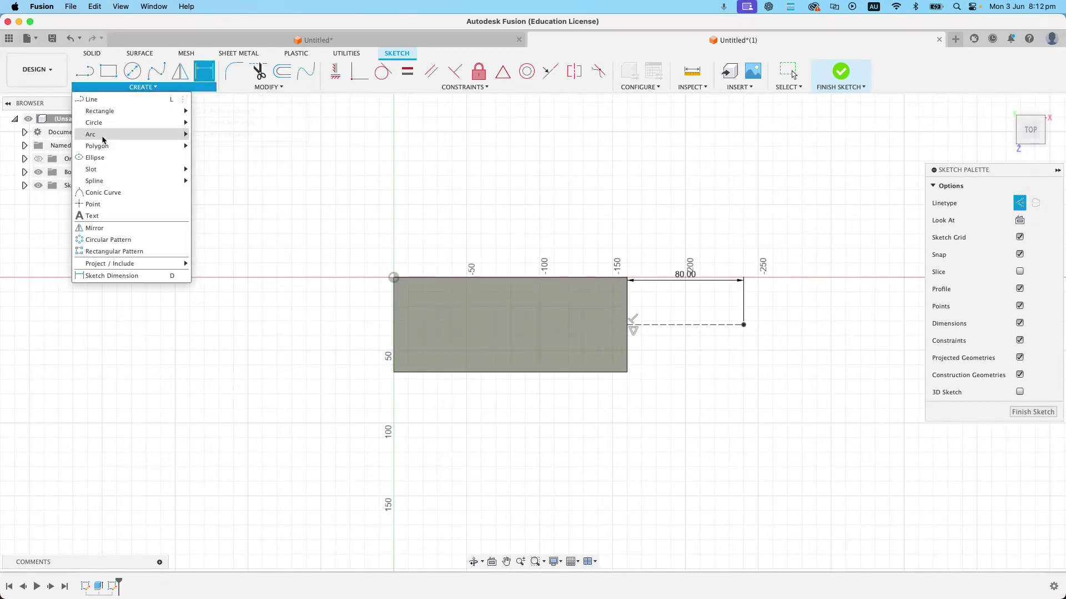
mouse_move(105, 141)
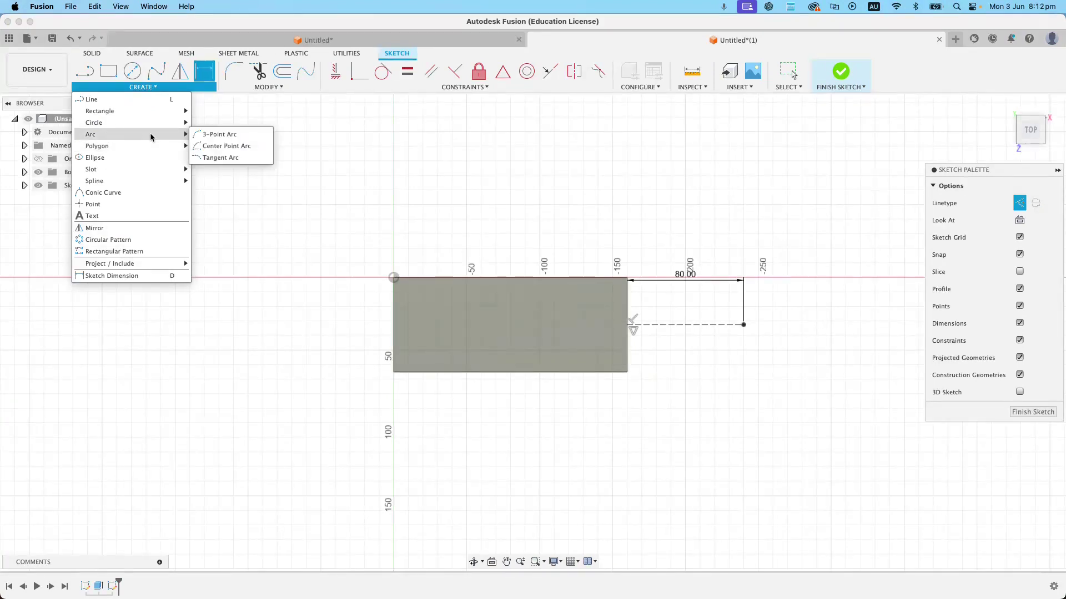
click(217, 146)
key(x)
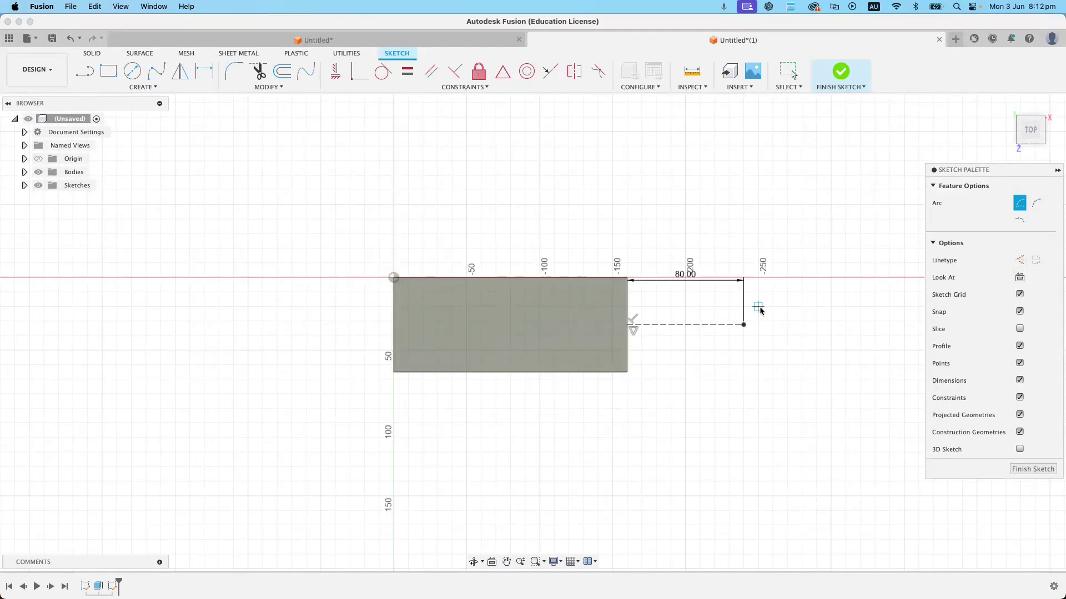
click(744, 324)
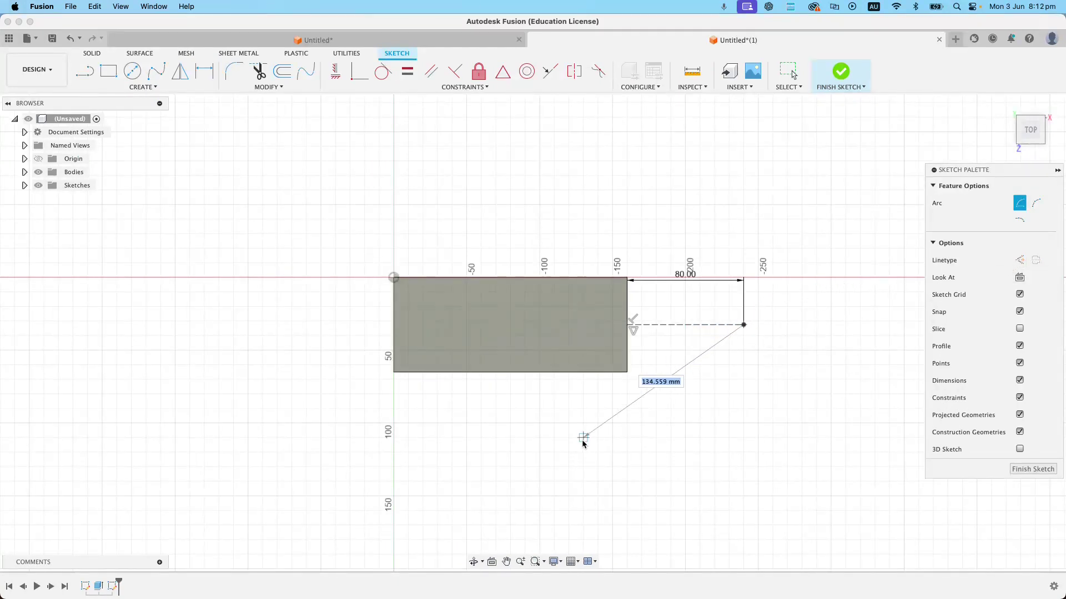
text(170)
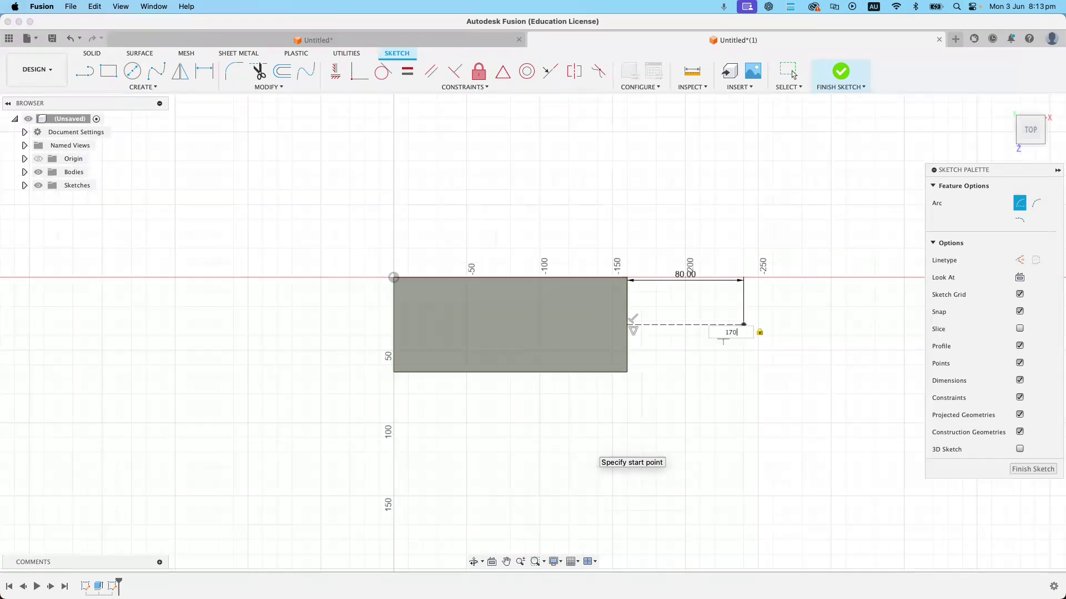
key(Tab)
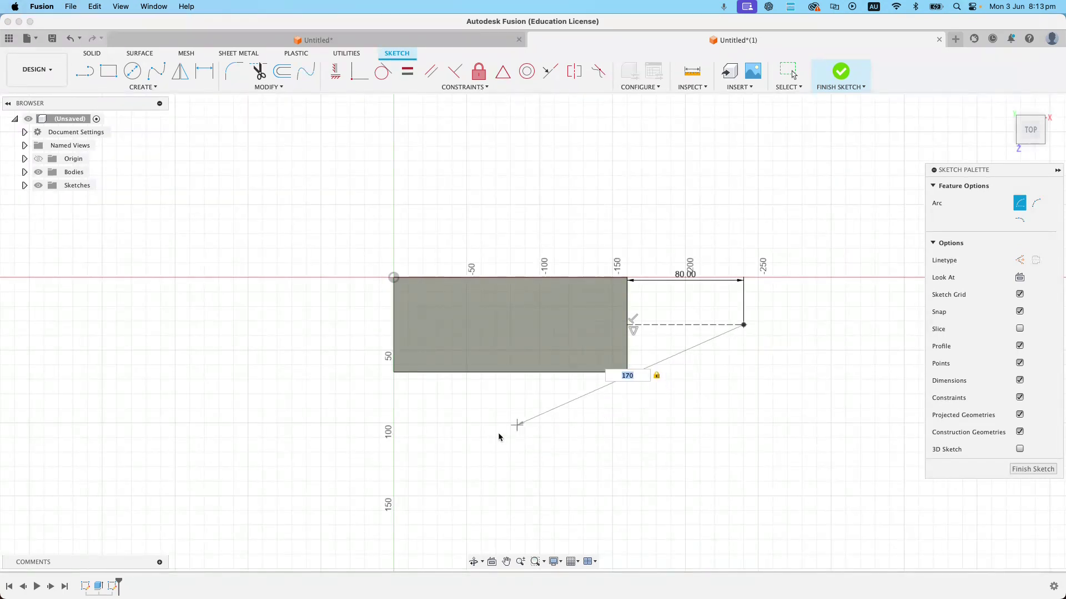
click(513, 419)
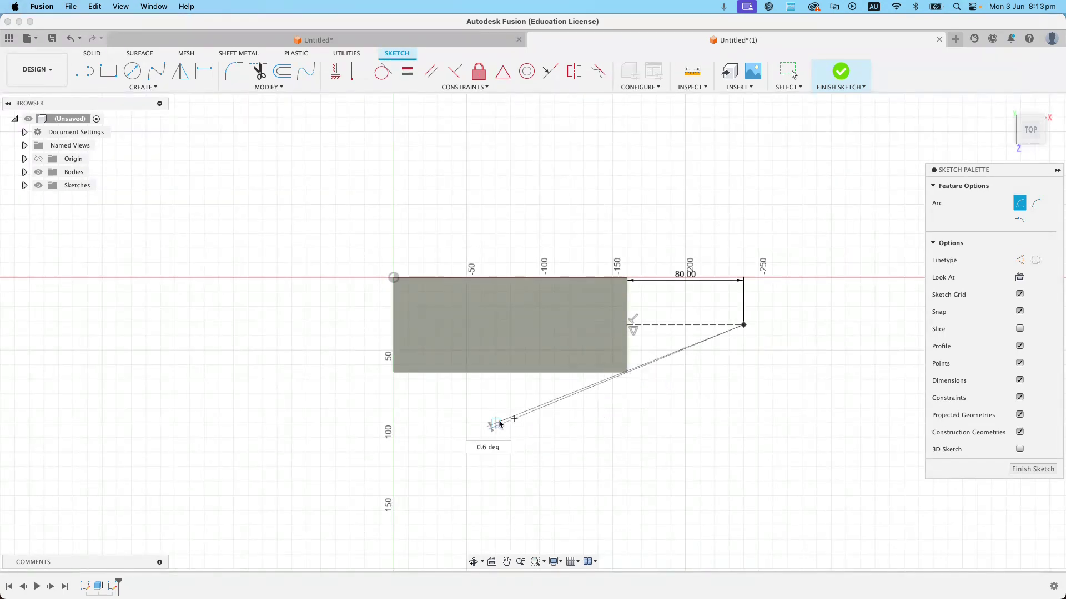
click(511, 240)
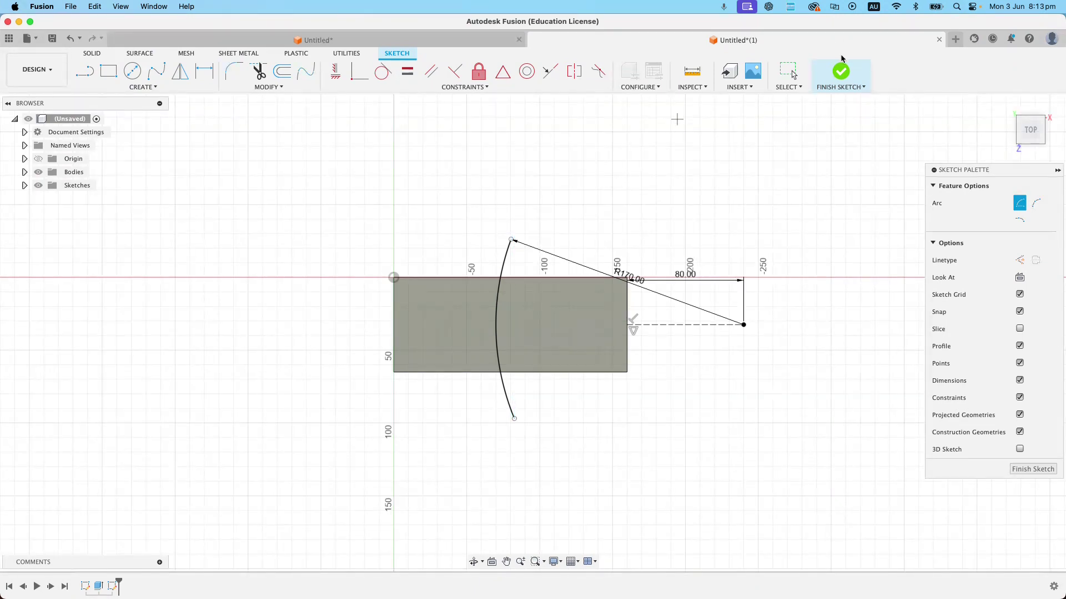
click(841, 74)
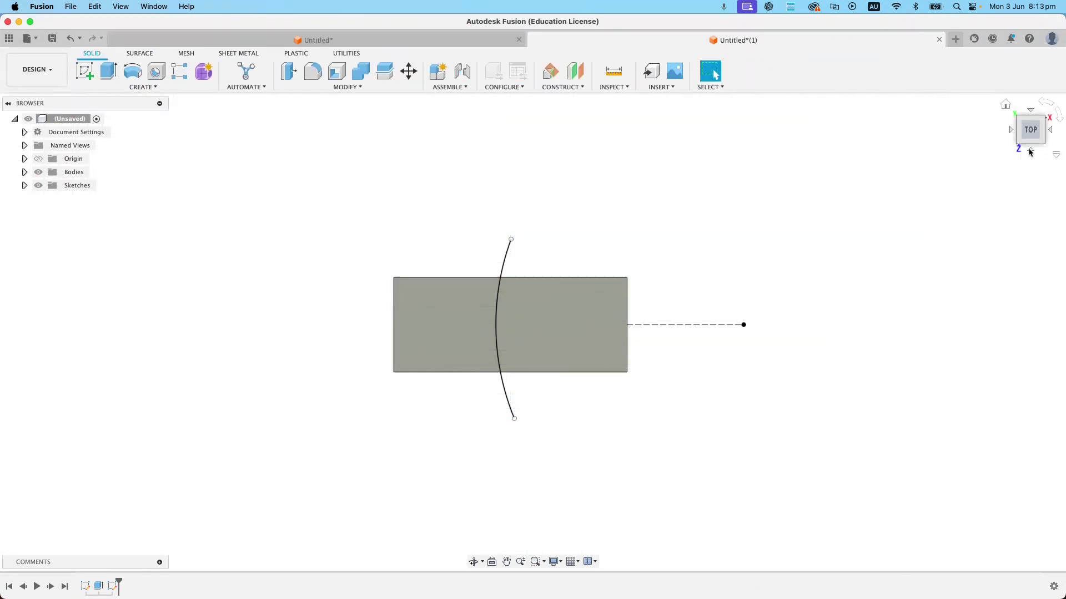
Extrude the profile on the construction line's side of the arc by -52 mm as a cut into the block
click(1006, 108)
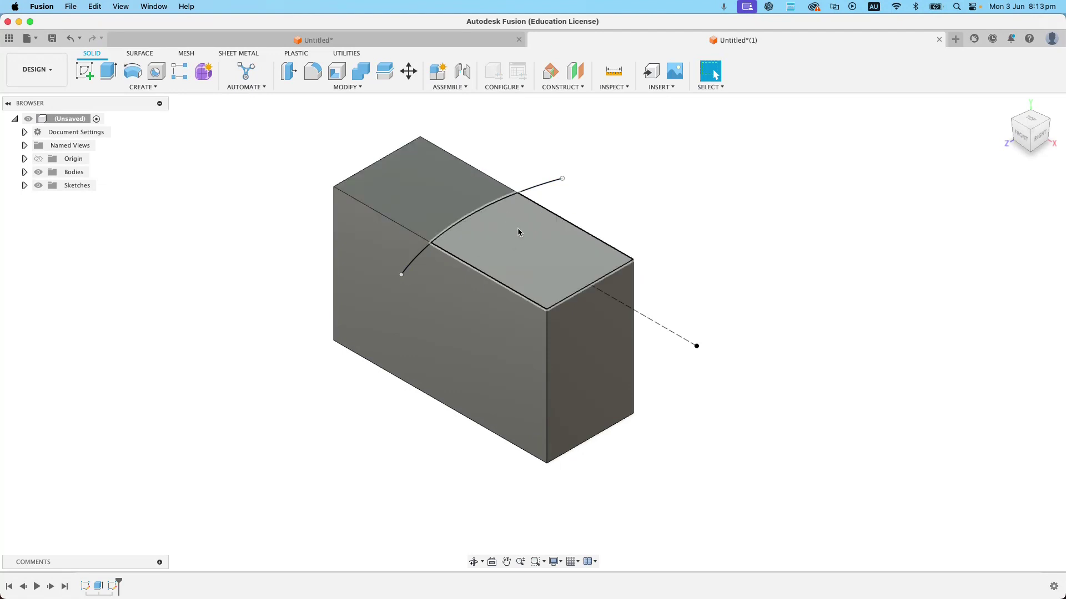
click(509, 239)
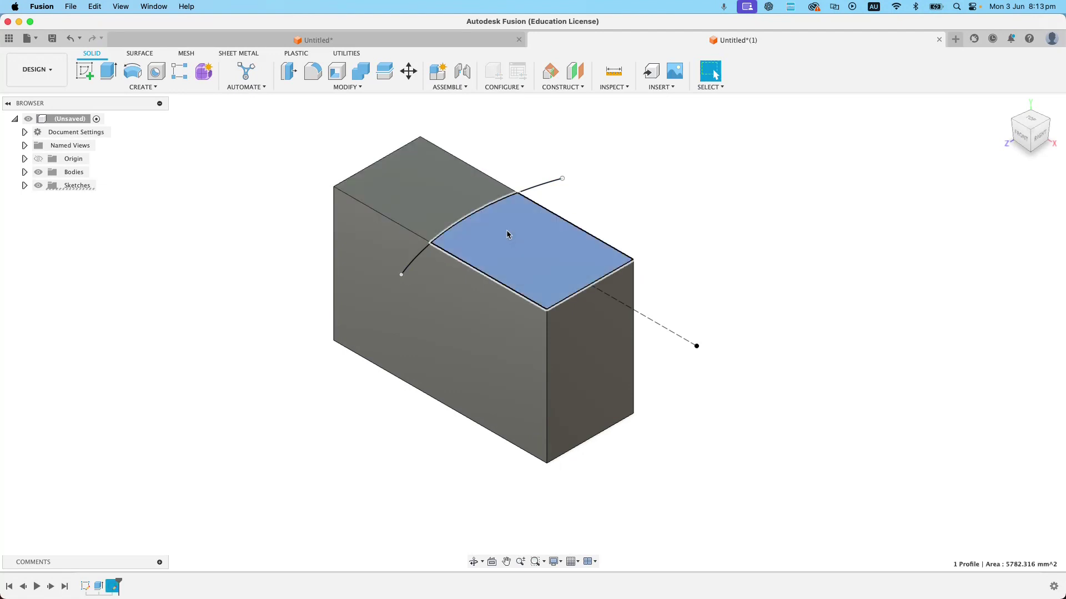
click(106, 77)
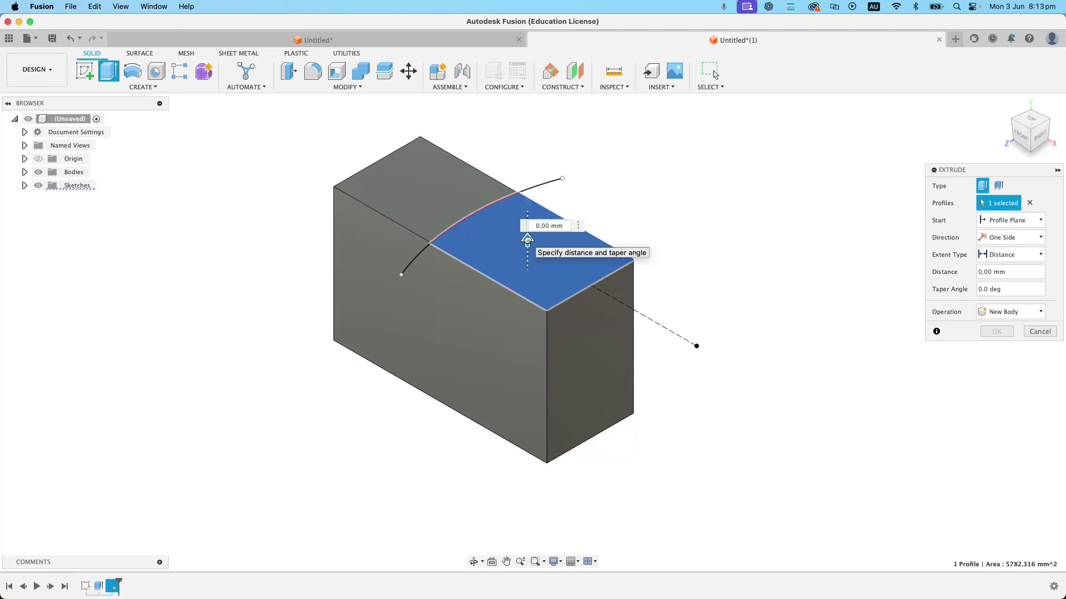
drag(527, 240, 519, 320)
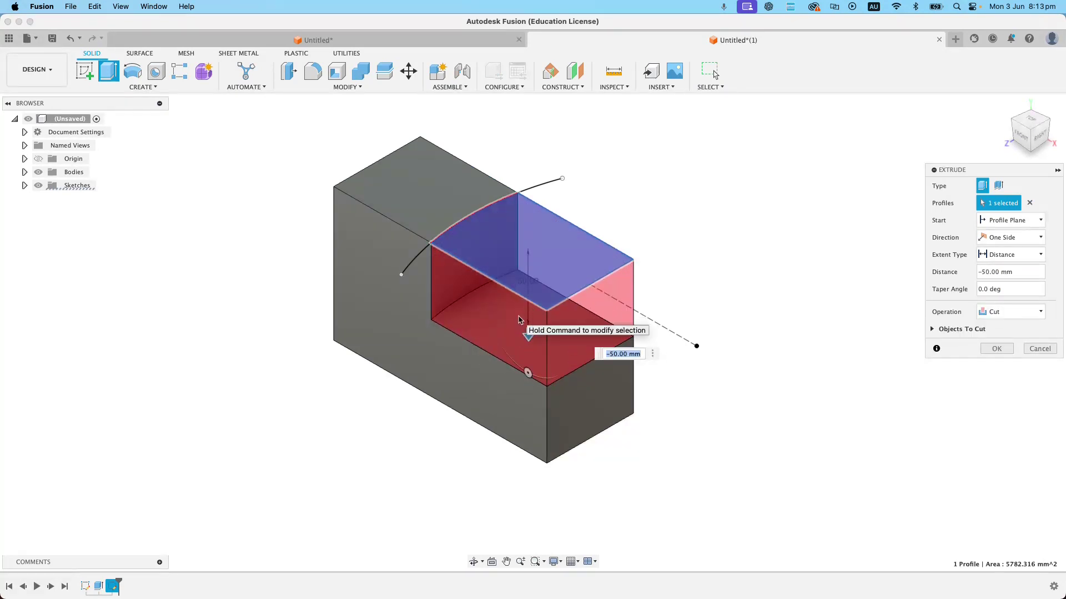
text(5)
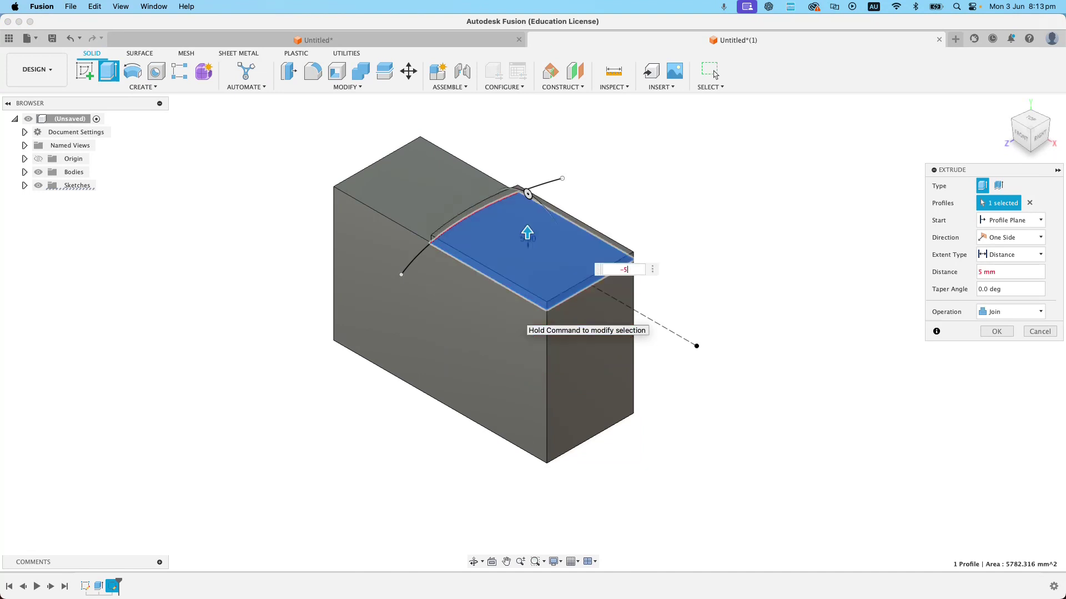
text(2)
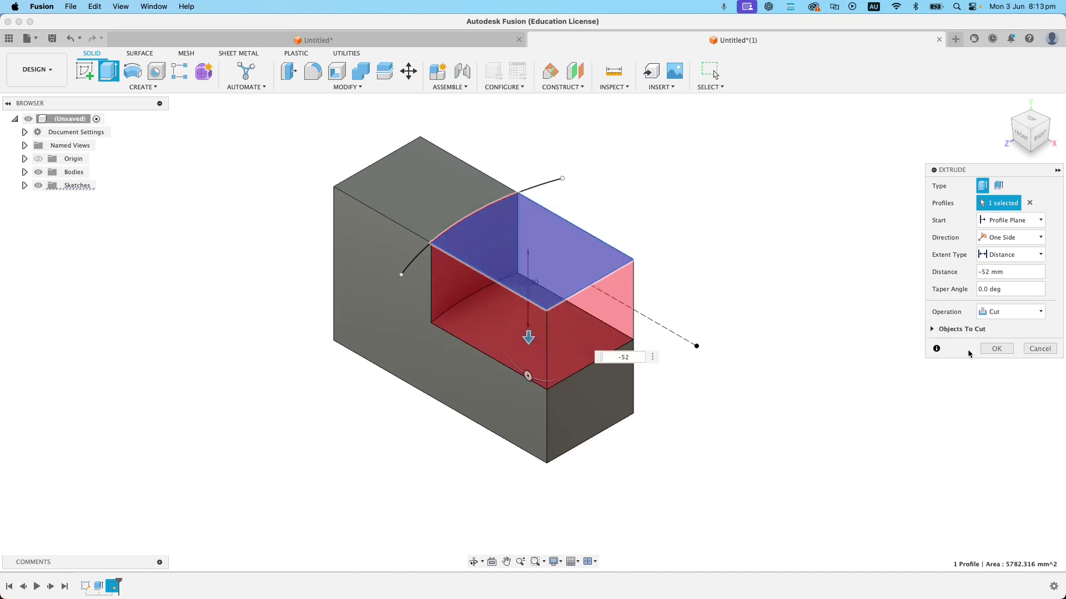
click(994, 349)
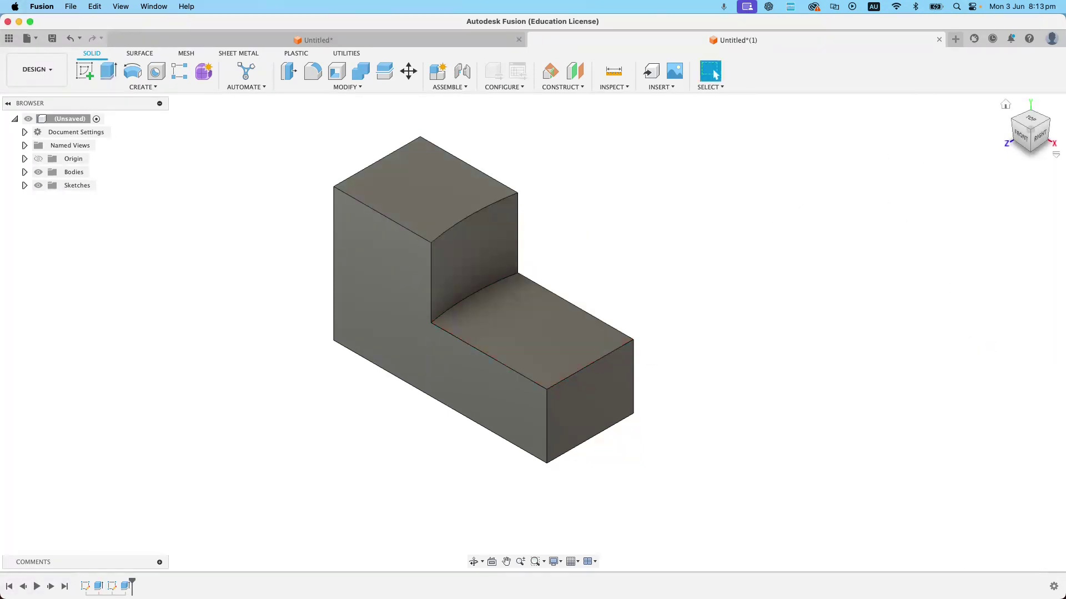
Check the machine clamp drawing in Acrobat, and start a new sketch in Fusion on the lower step's top face
key(super+Tab)
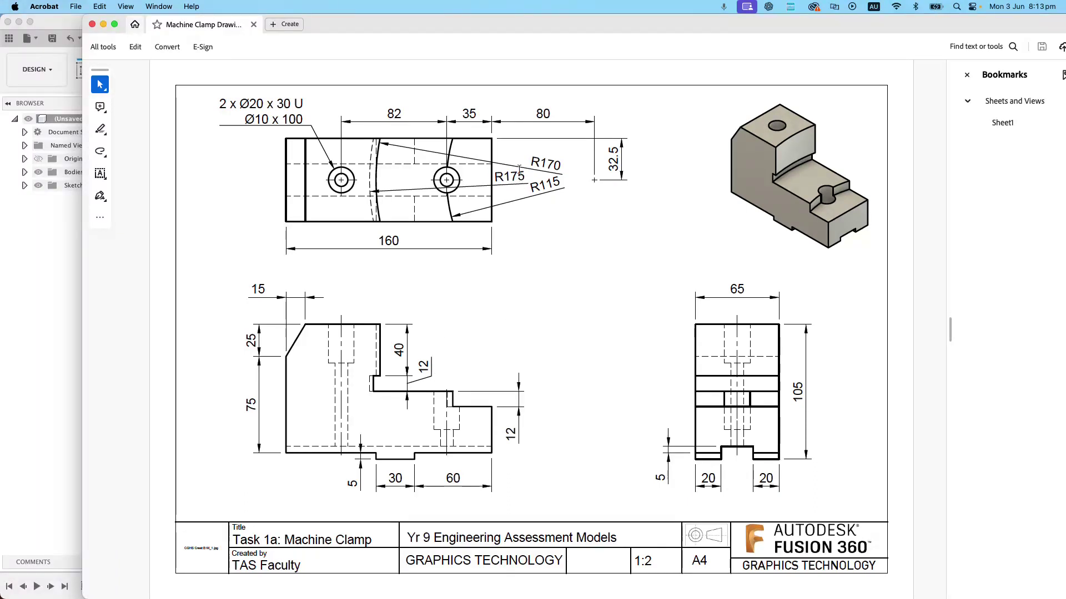
click(57, 301)
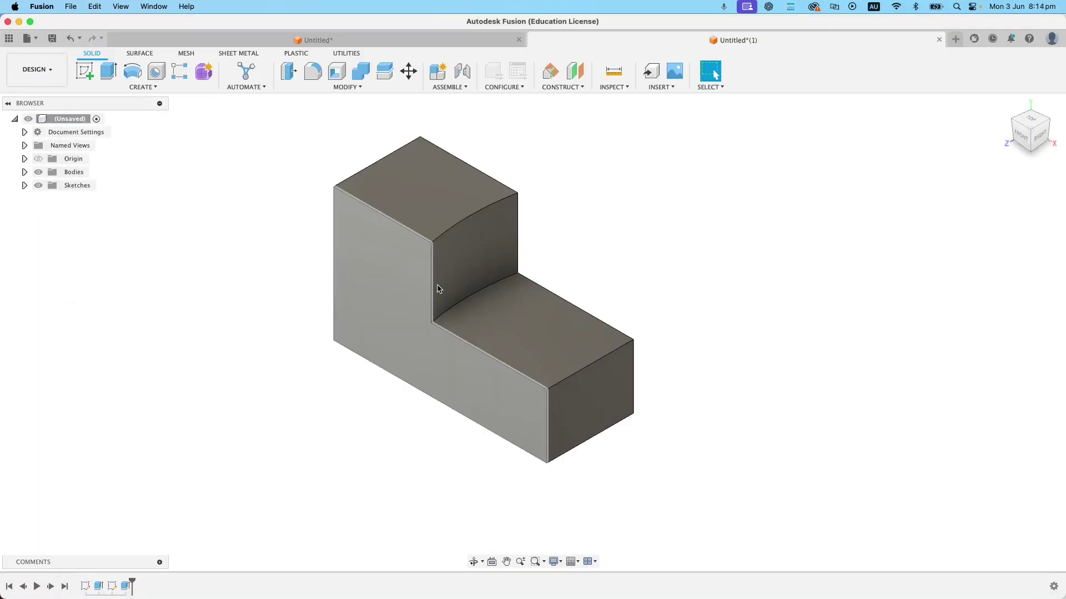
click(543, 329)
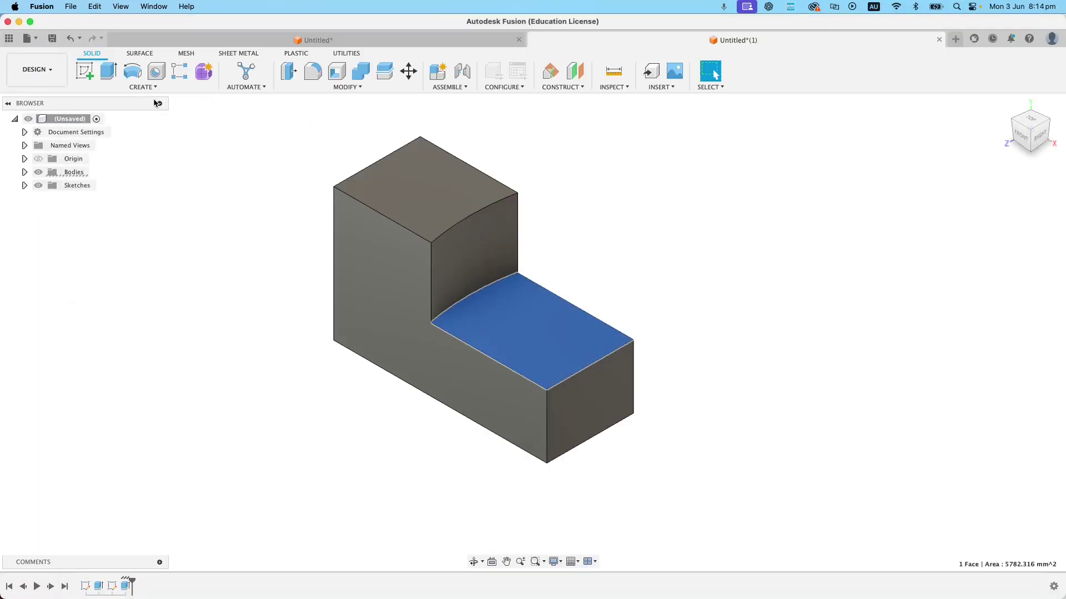
click(85, 71)
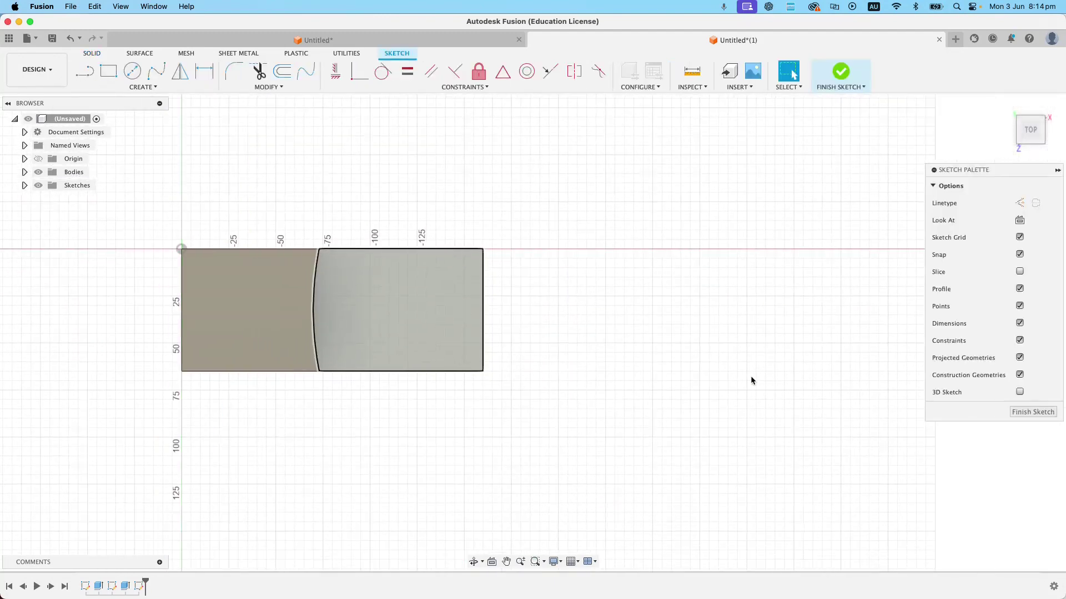
Draw an 80 mm horizontal construction line outward from the midpoint of the lower step's outer short edge
click(84, 70)
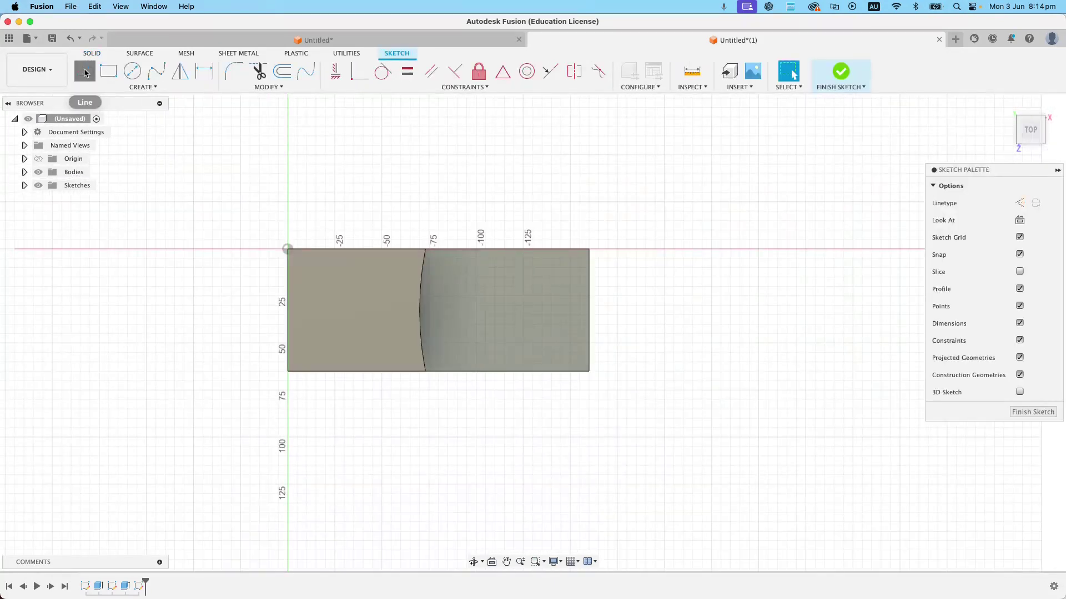
click(1019, 203)
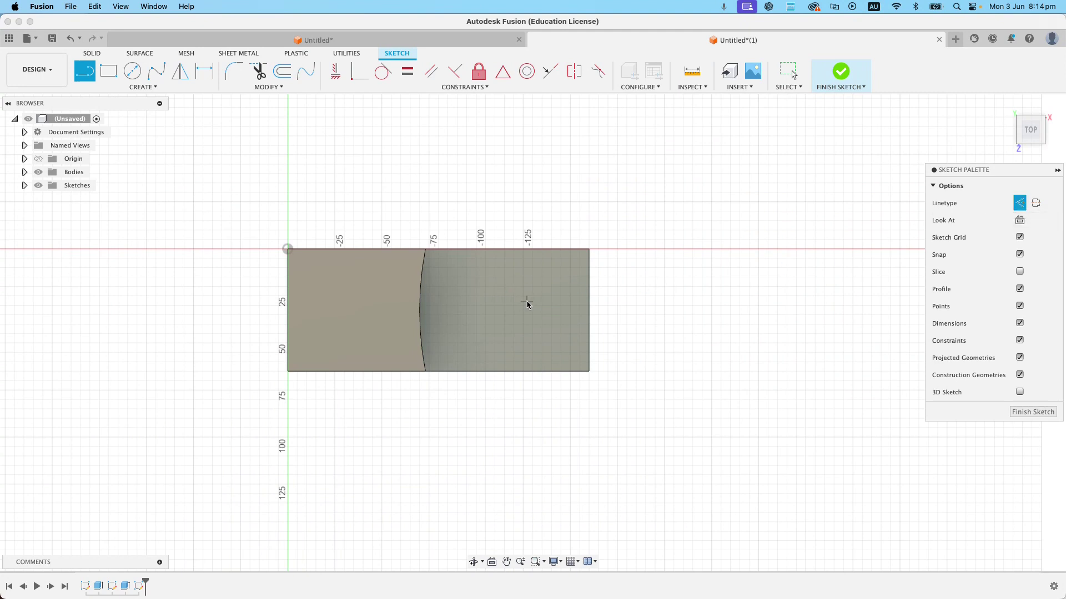
click(589, 309)
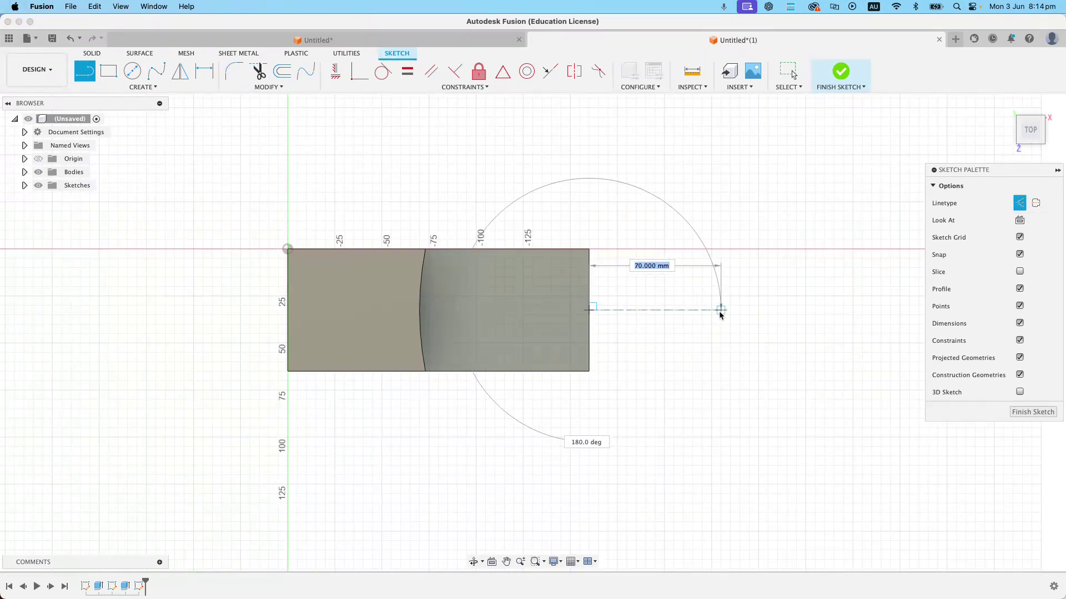
text(80)
key(Tab)
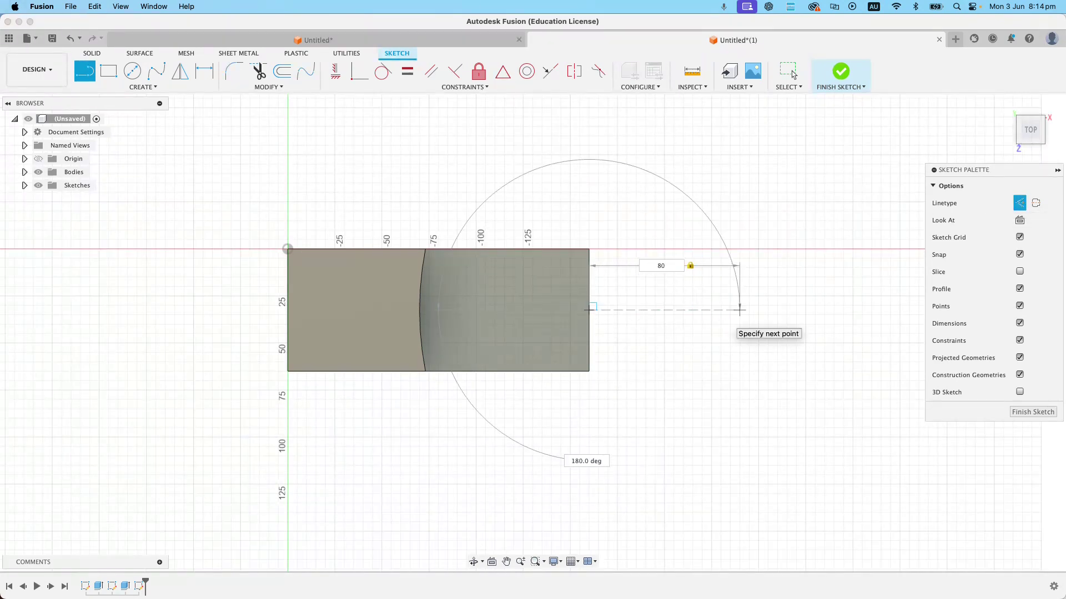
key(Return)
key(Escape)
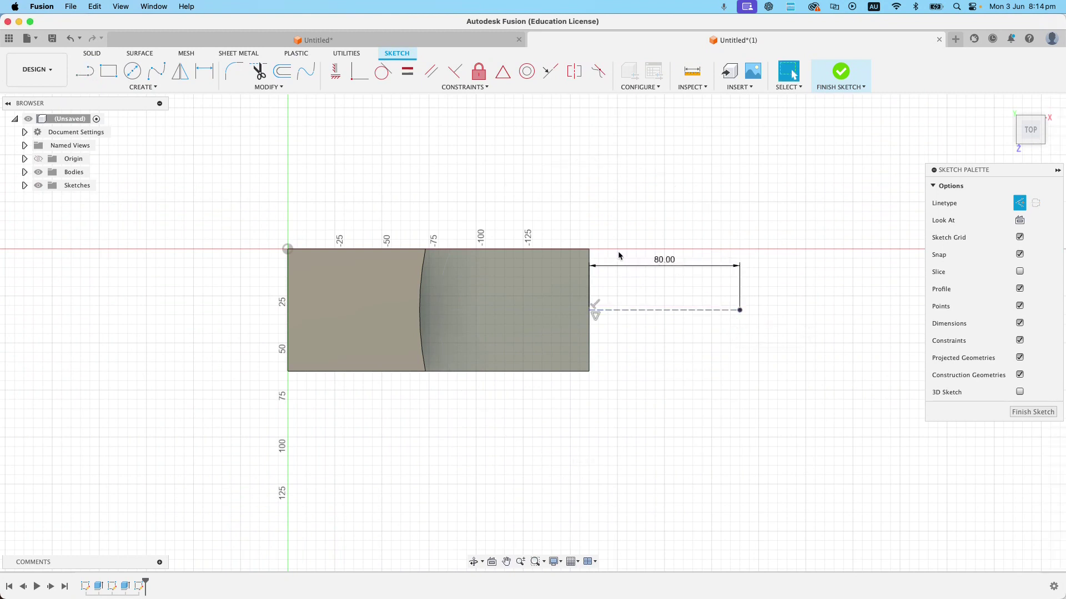
Draw a center diameter circle of 350 mm centred on the construction line's outer end, and finish the sketch
click(132, 70)
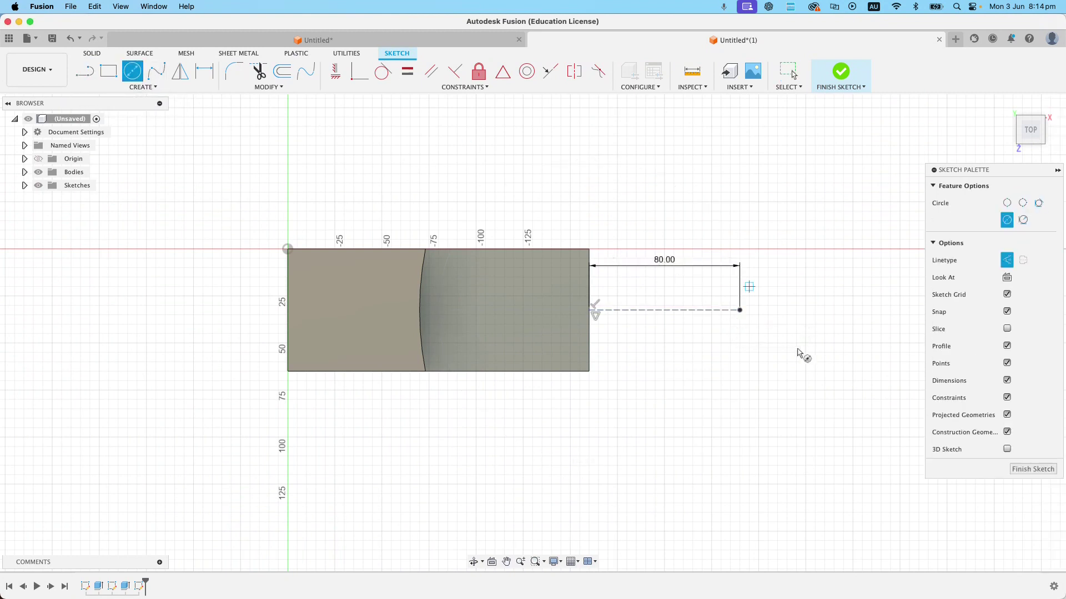
click(739, 310)
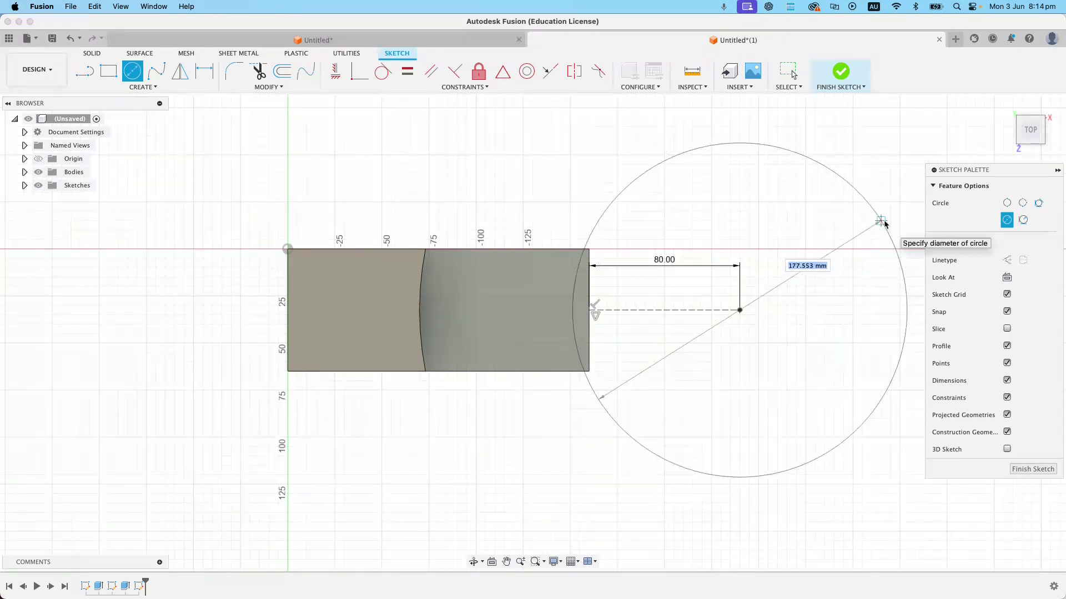
text(350)
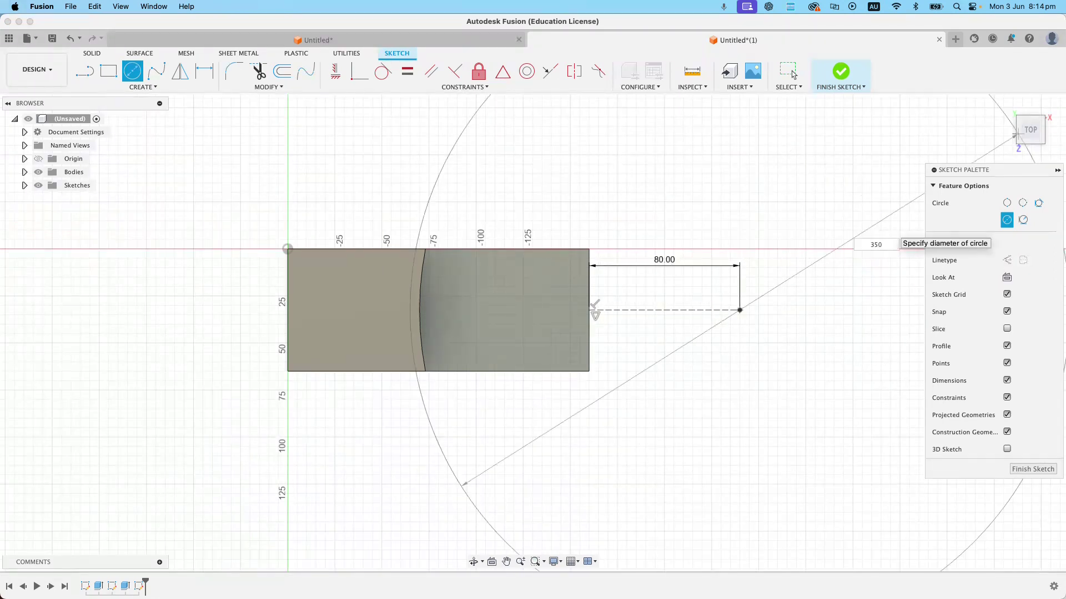
key(Return)
key(Escape)
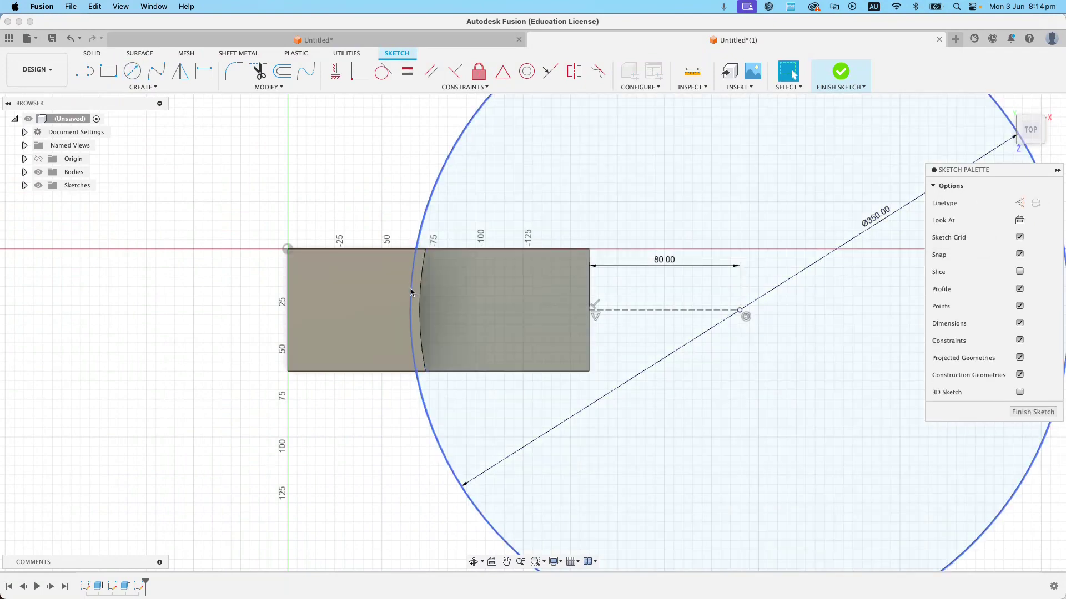
click(841, 71)
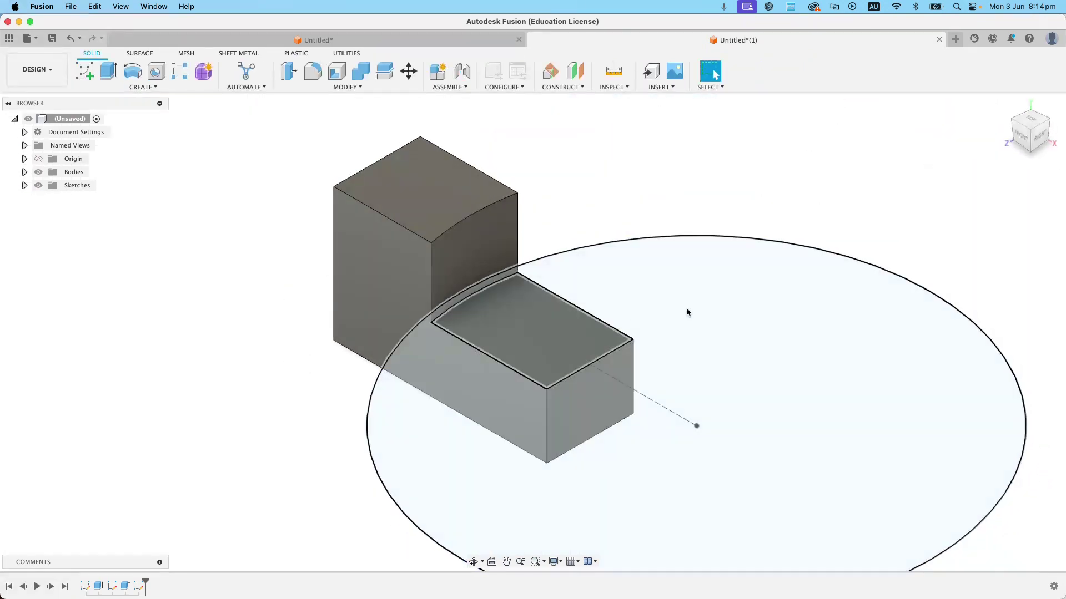
Extrude both profiles inside the circle upward by 12 mm as a cut, undercutting the upper block's curved wall
click(740, 304)
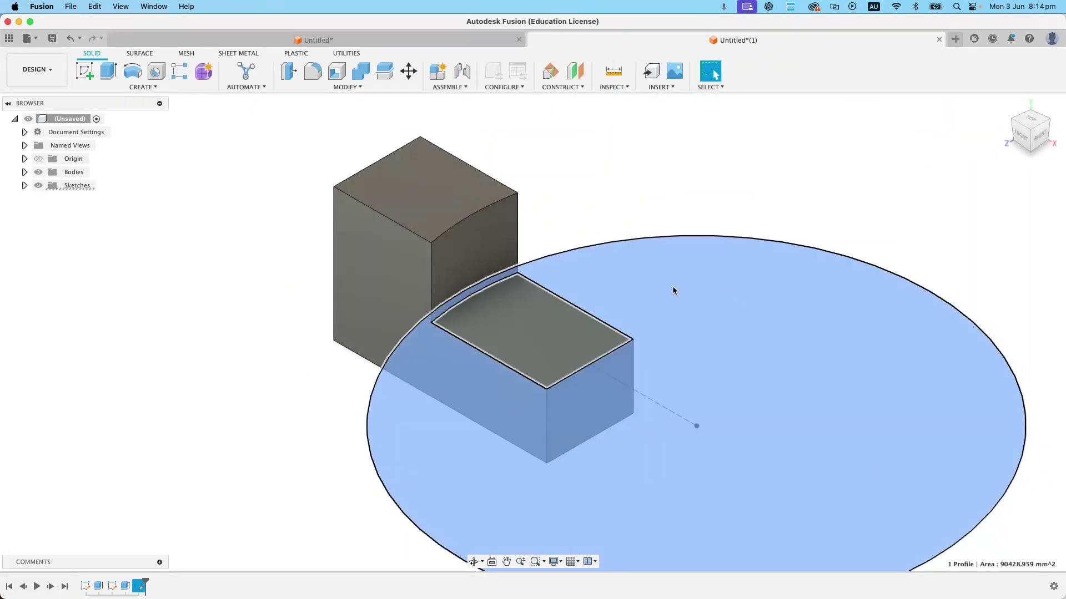
shift+click(545, 318)
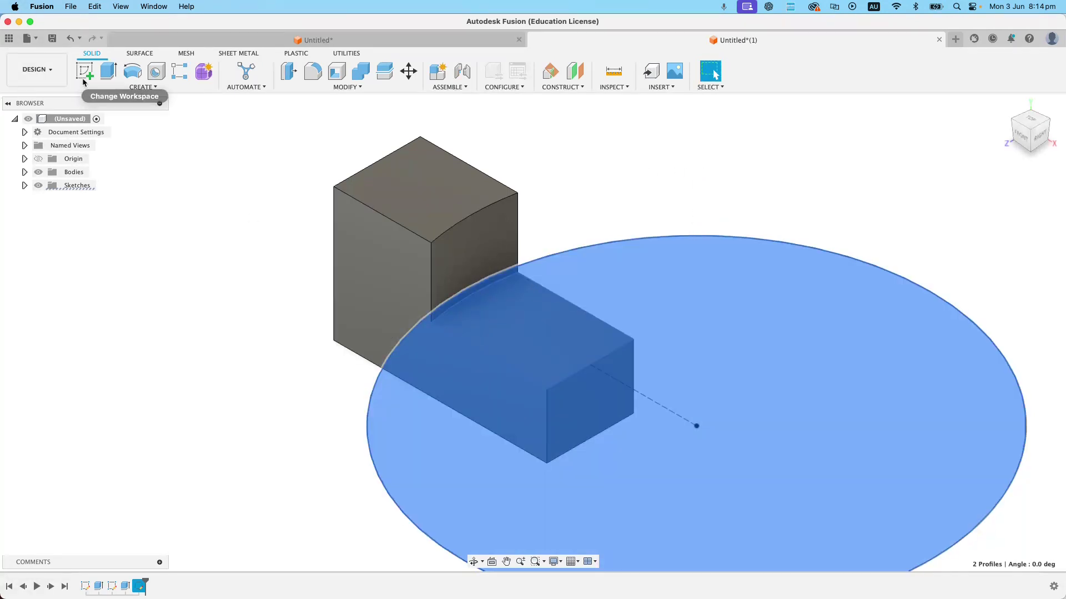
click(108, 70)
drag(527, 320, 528, 307)
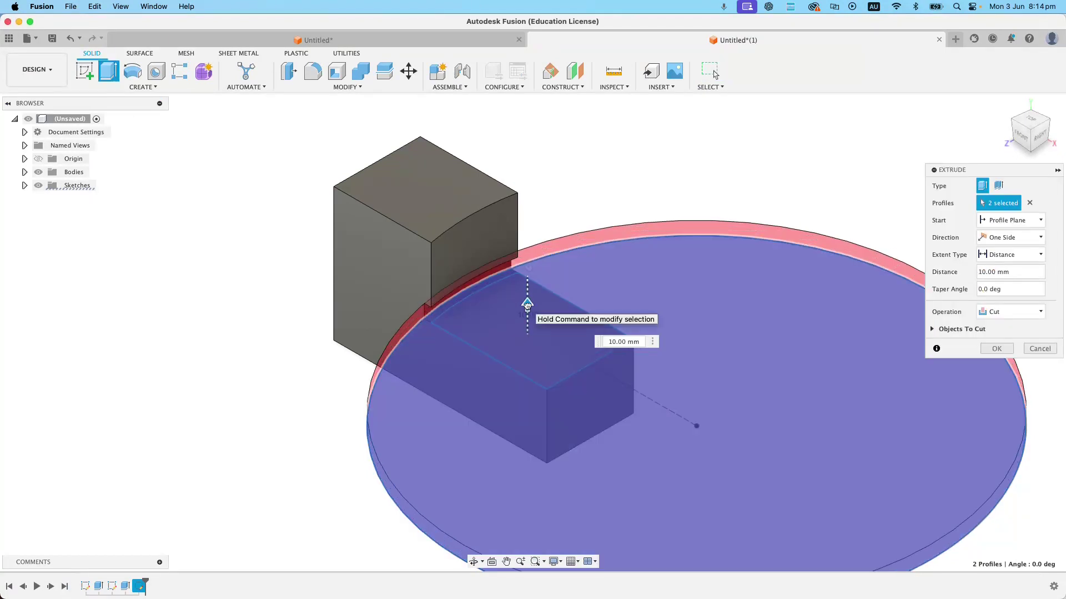
drag(528, 304, 527, 296)
text(12)
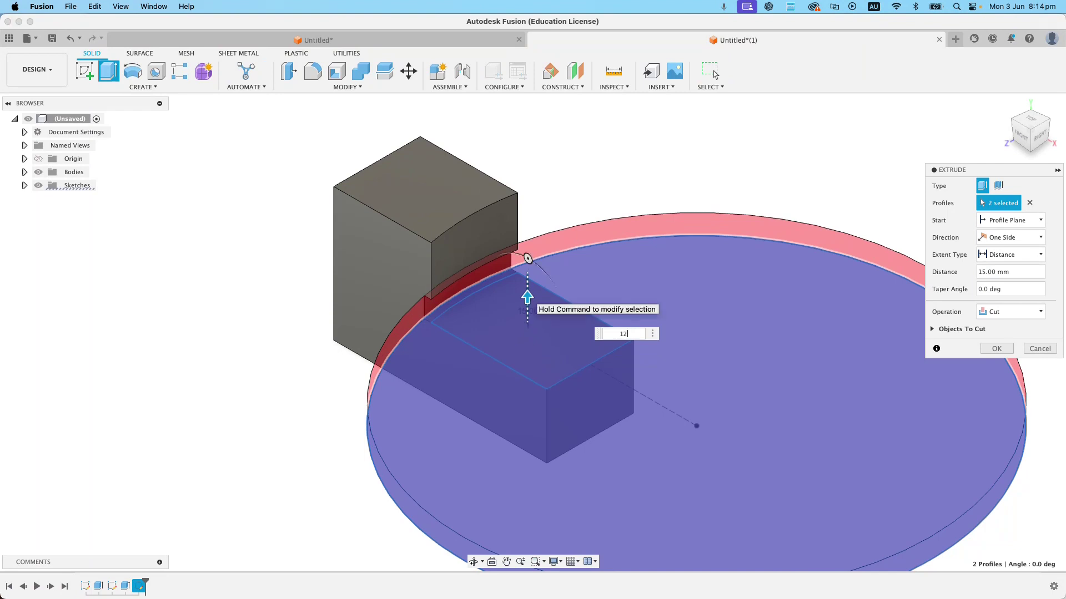
key(Return)
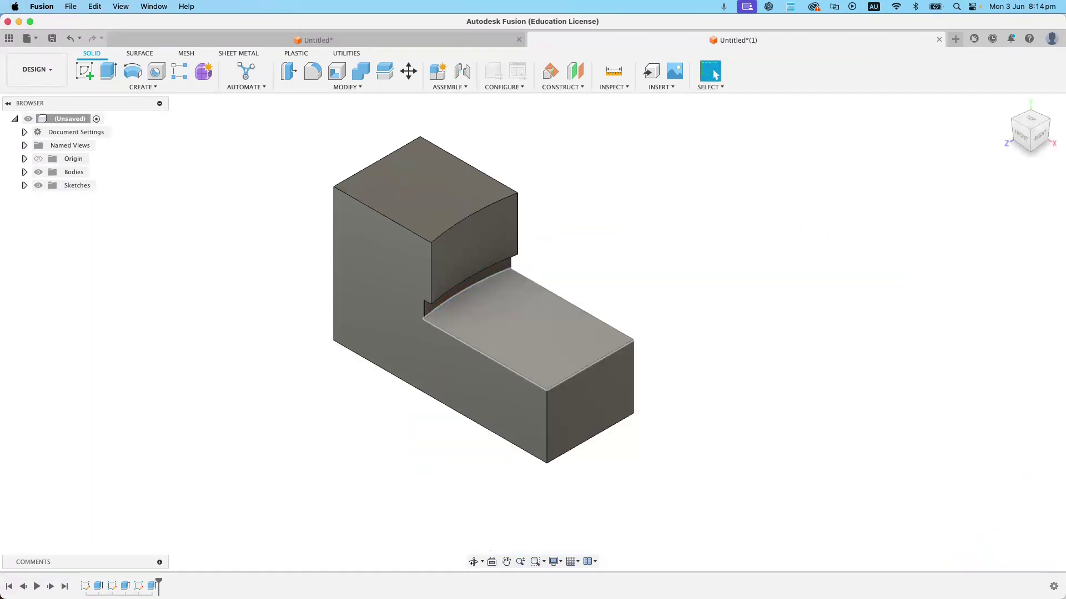
Consult the machine clamp drawing in Acrobat, then return to Fusion and start a sketch on the lower step's top face
click(473, 562)
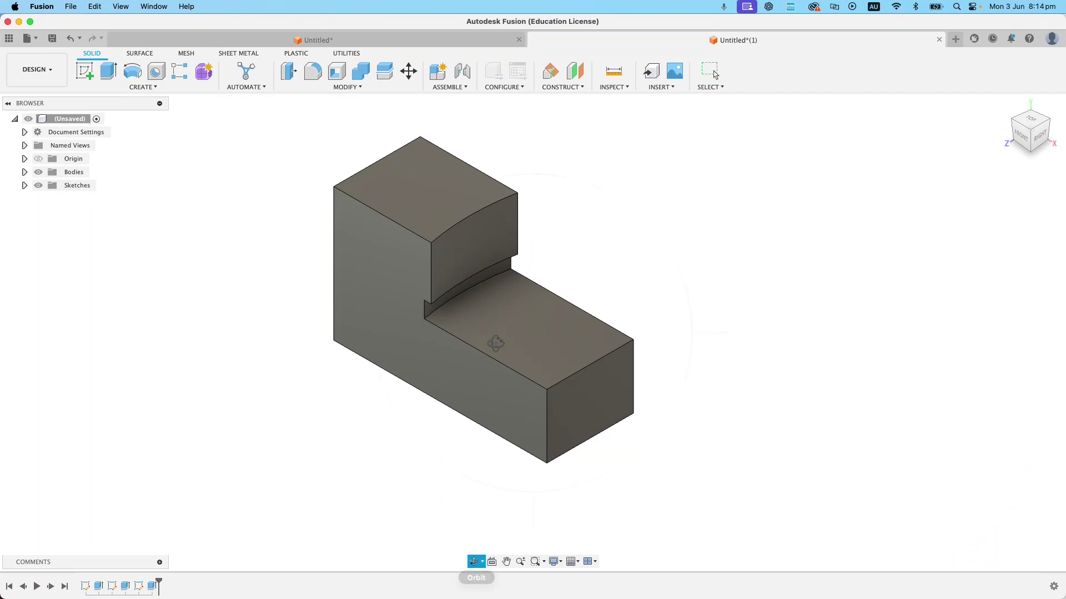
mouse_move(495, 339)
mouse_down()
mouse_move(502, 361)
mouse_move(534, 302)
mouse_move(489, 333)
mouse_move(502, 331)
mouse_move(497, 338)
mouse_up()
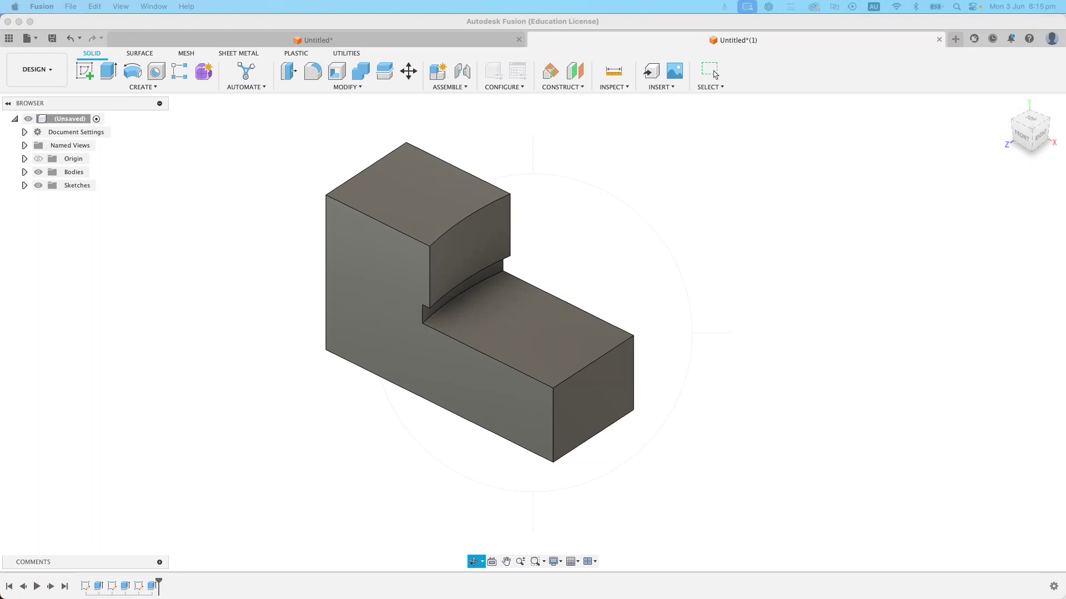
key(super+Tab)
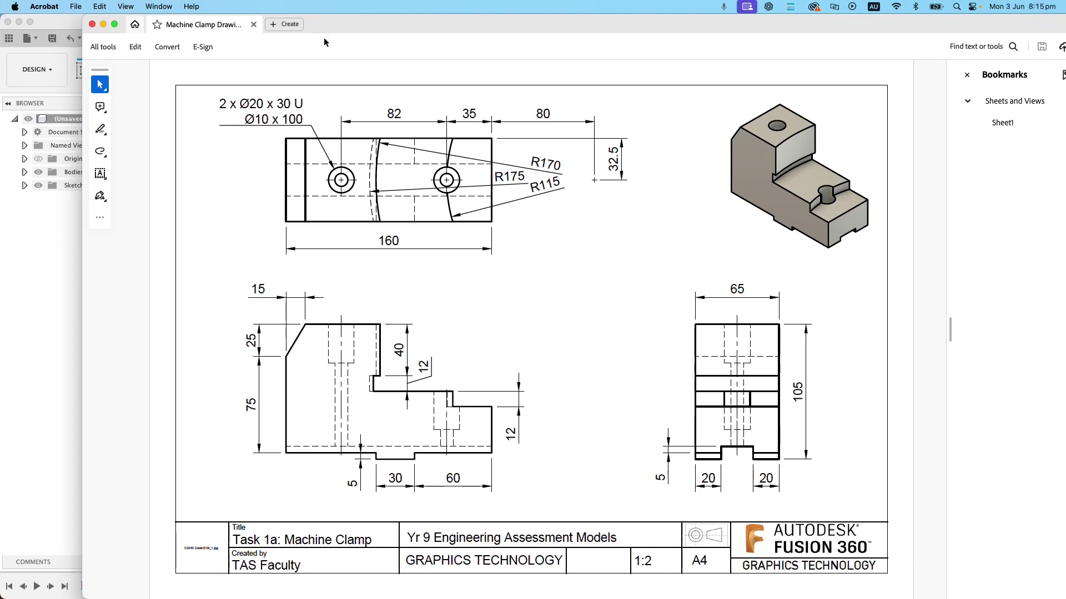
key(super+w)
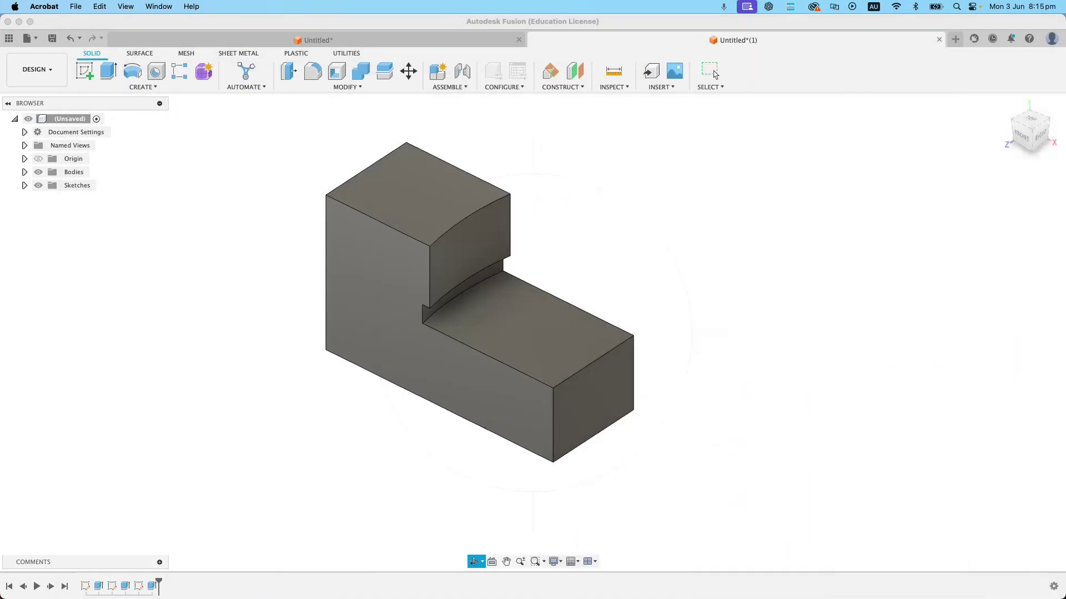
click(638, 444)
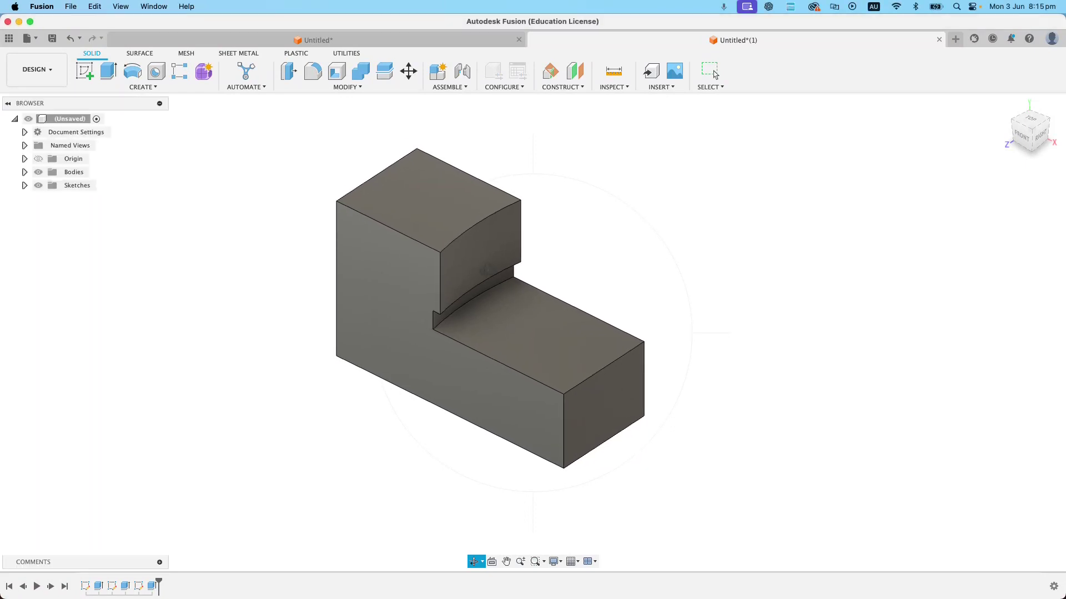
click(526, 315)
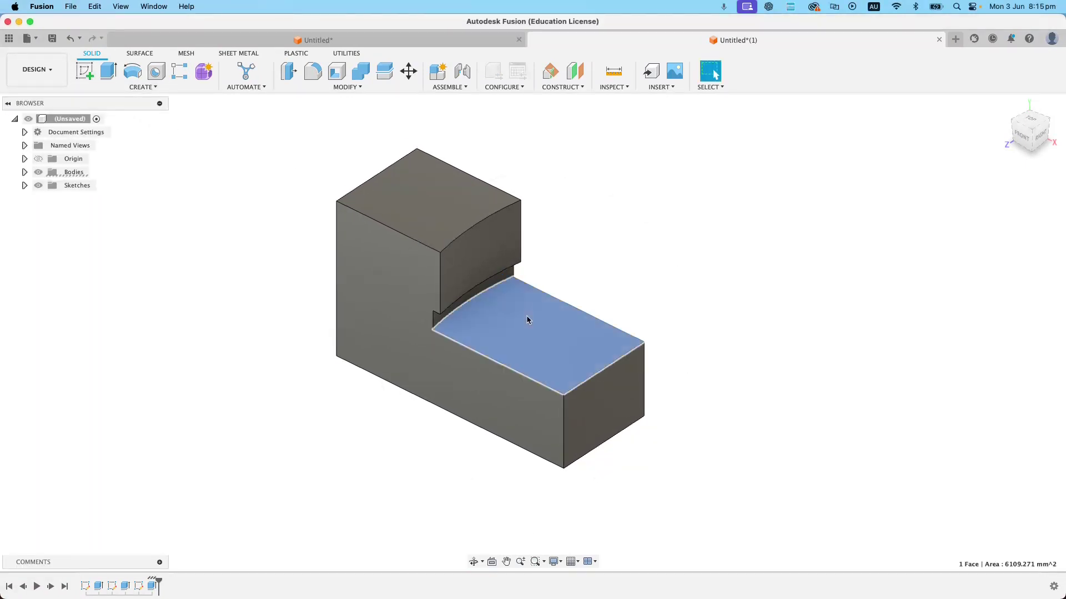
click(84, 73)
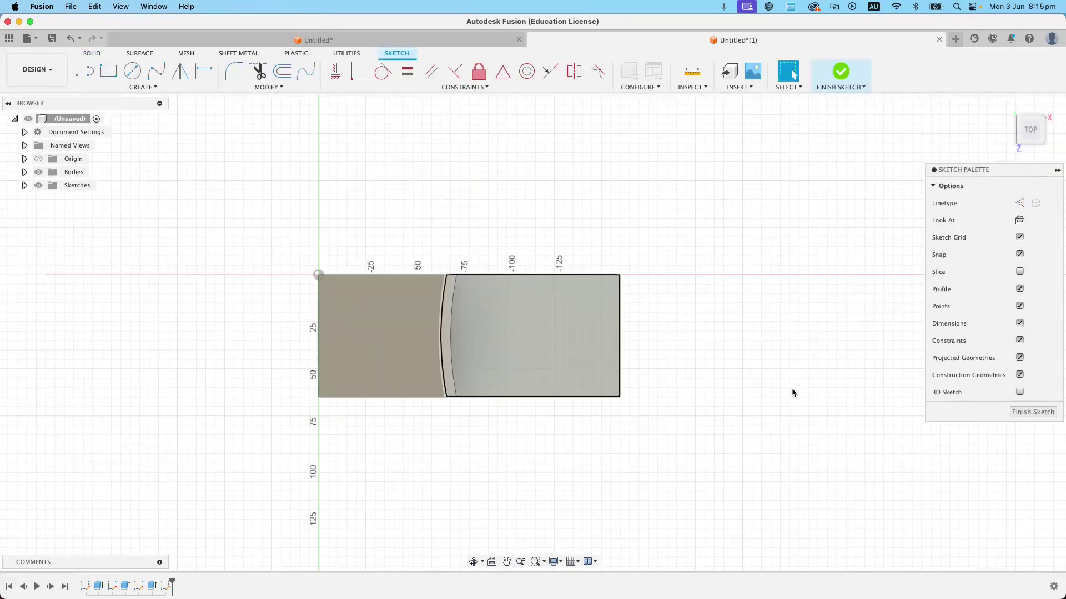
In the new sketch, draw a horizontal construction line 80 mm outward from the midpoint of the block's outer short edge
click(84, 71)
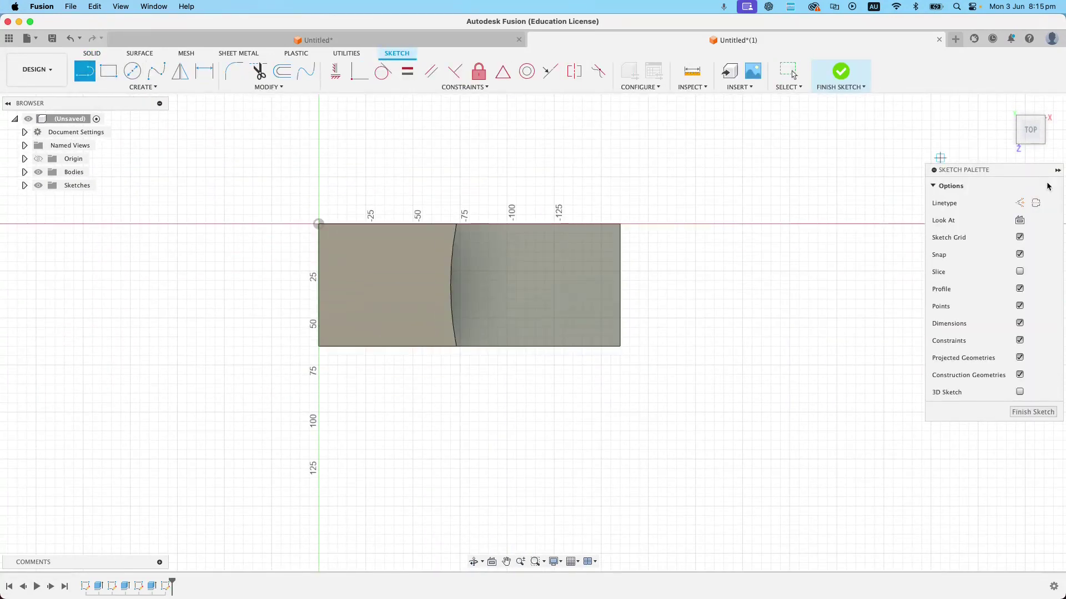
click(1020, 203)
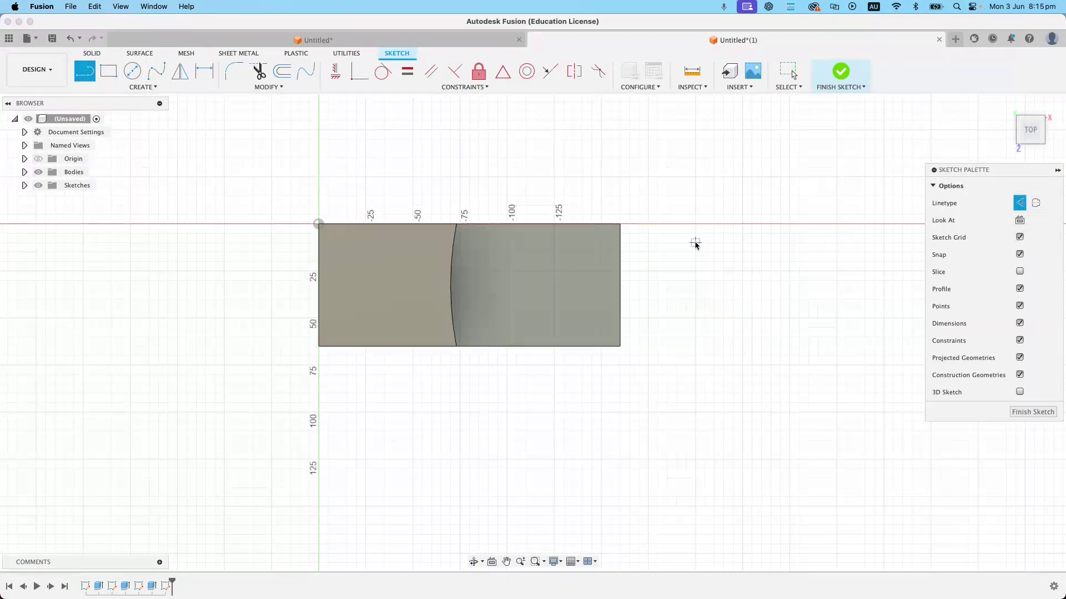
click(621, 285)
text(80)
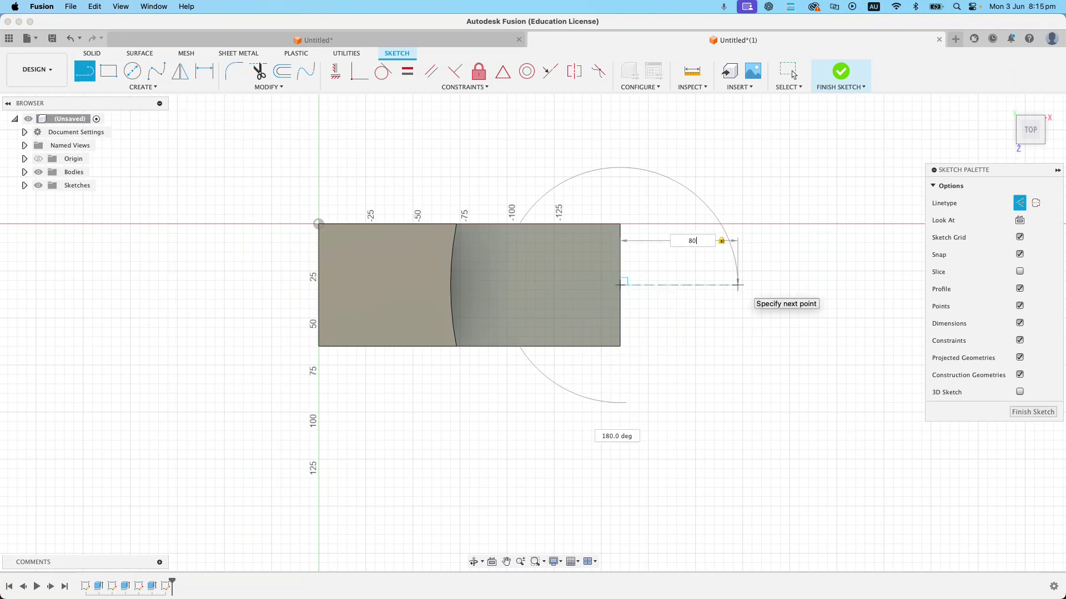
key(Return)
key(Escape)
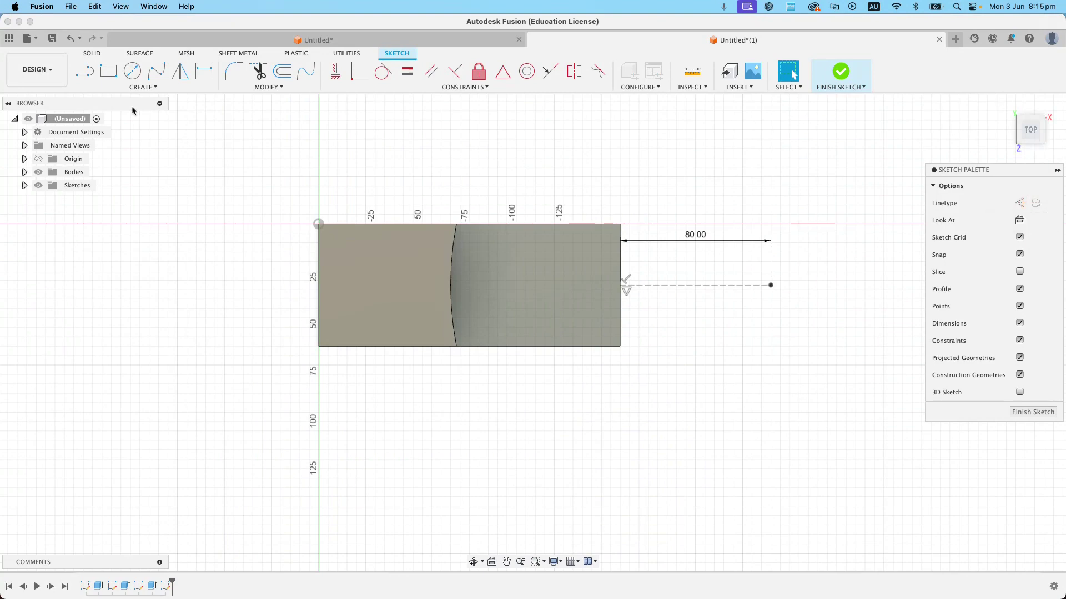
Draw a center point arc of radius 115 mm across the lower step, centred on the construction line's outer end, and finish the sketch
click(151, 89)
mouse_move(123, 134)
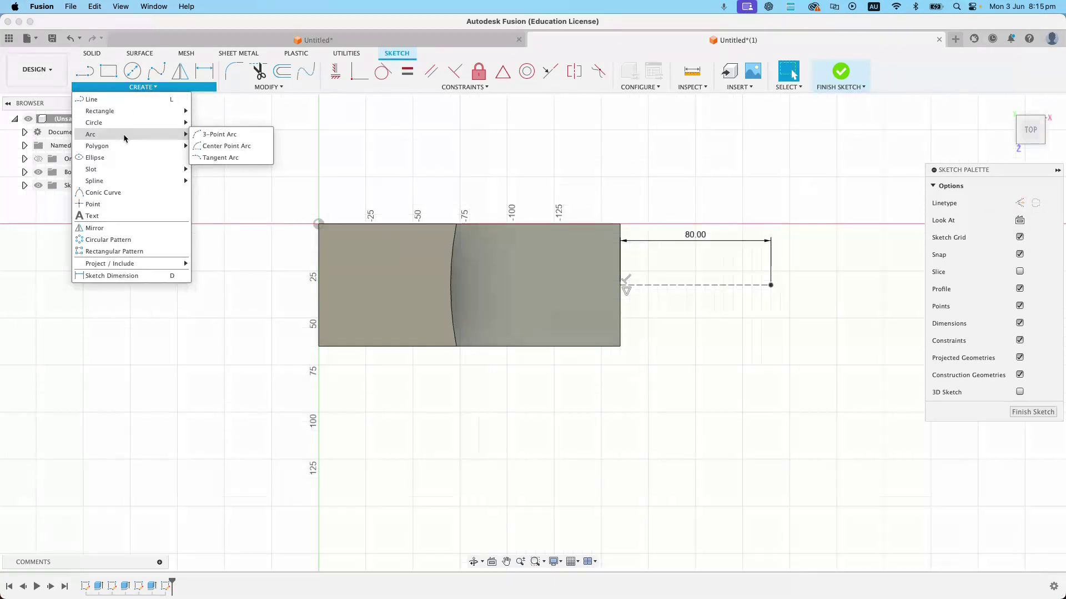
click(222, 146)
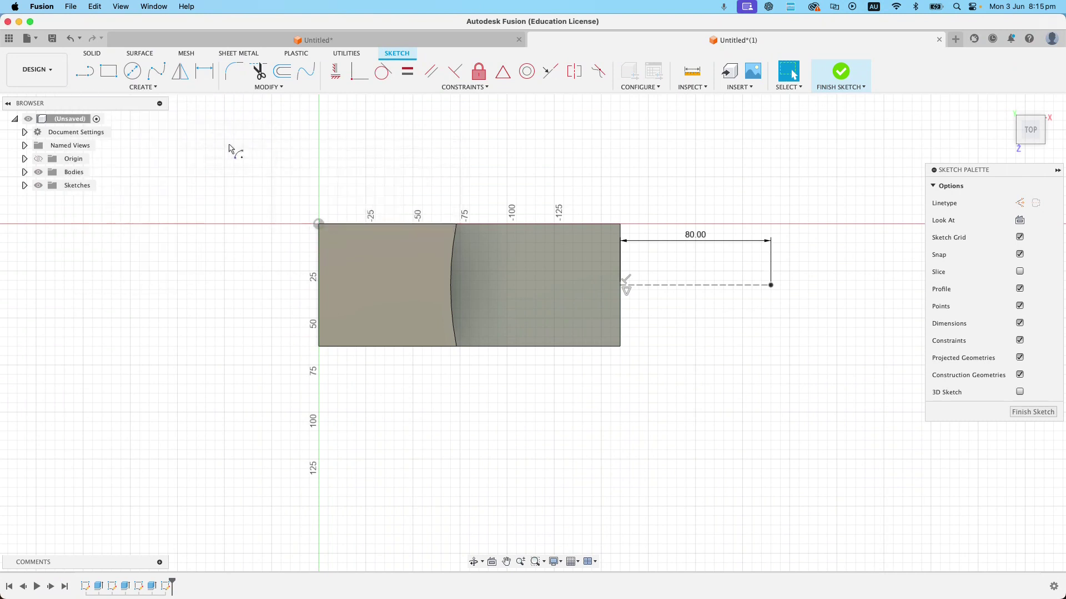
click(771, 286)
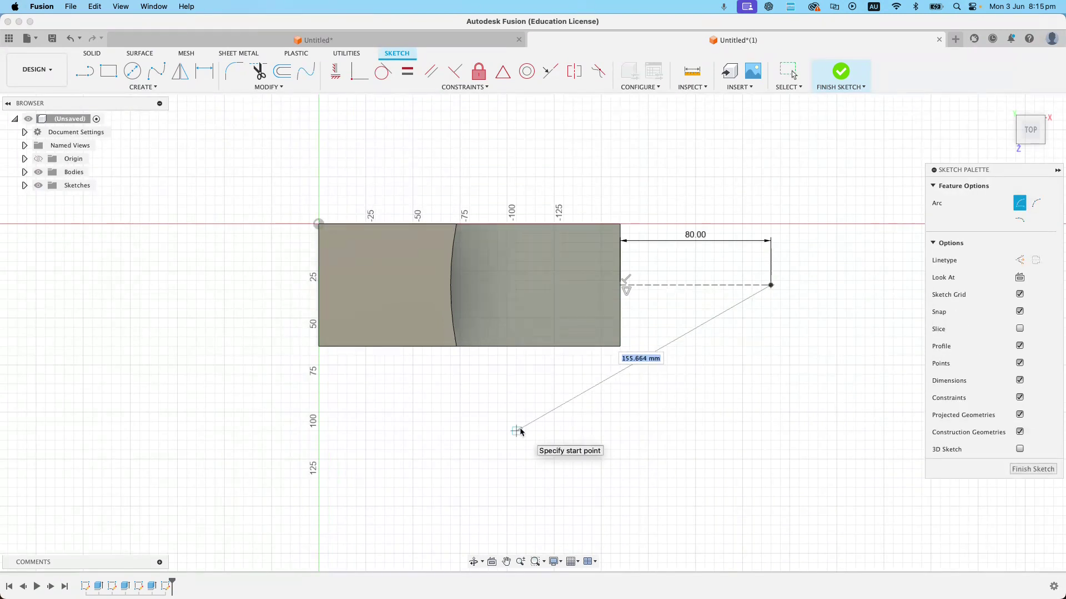
text(115)
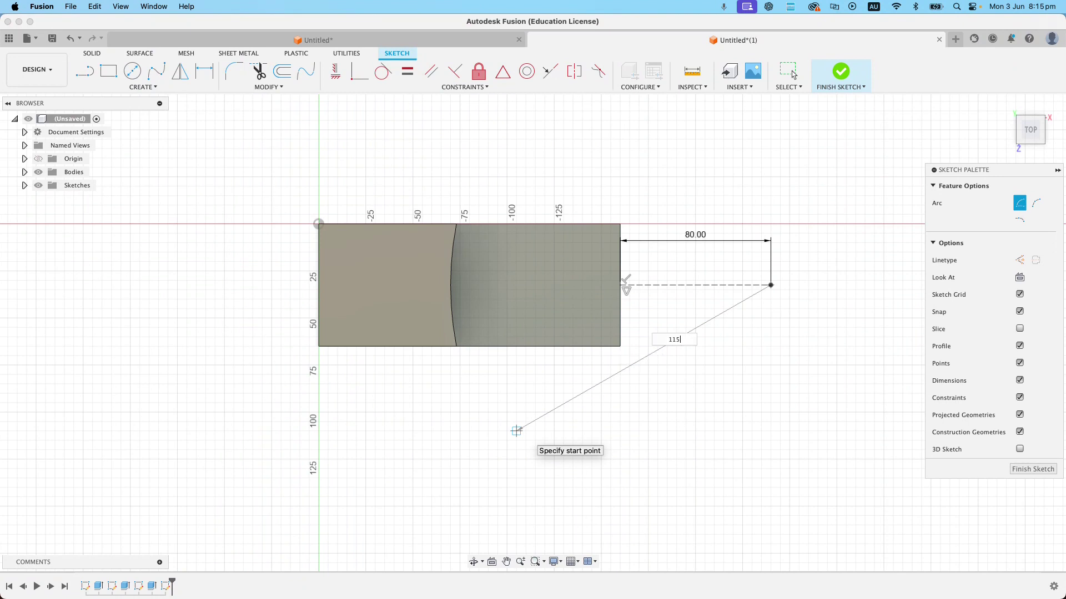
key(Tab)
click(544, 415)
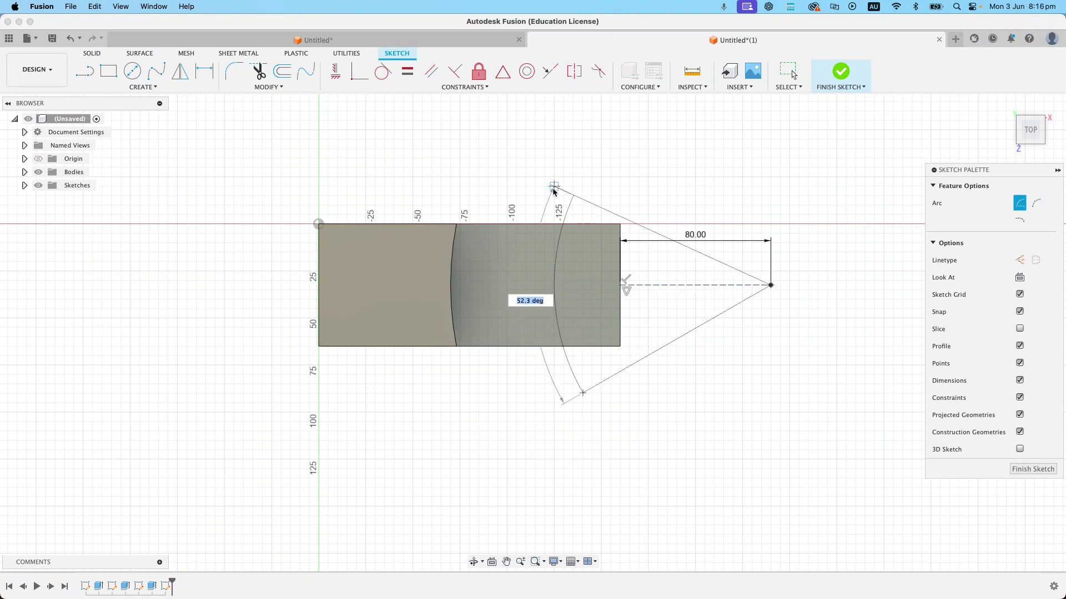
click(580, 184)
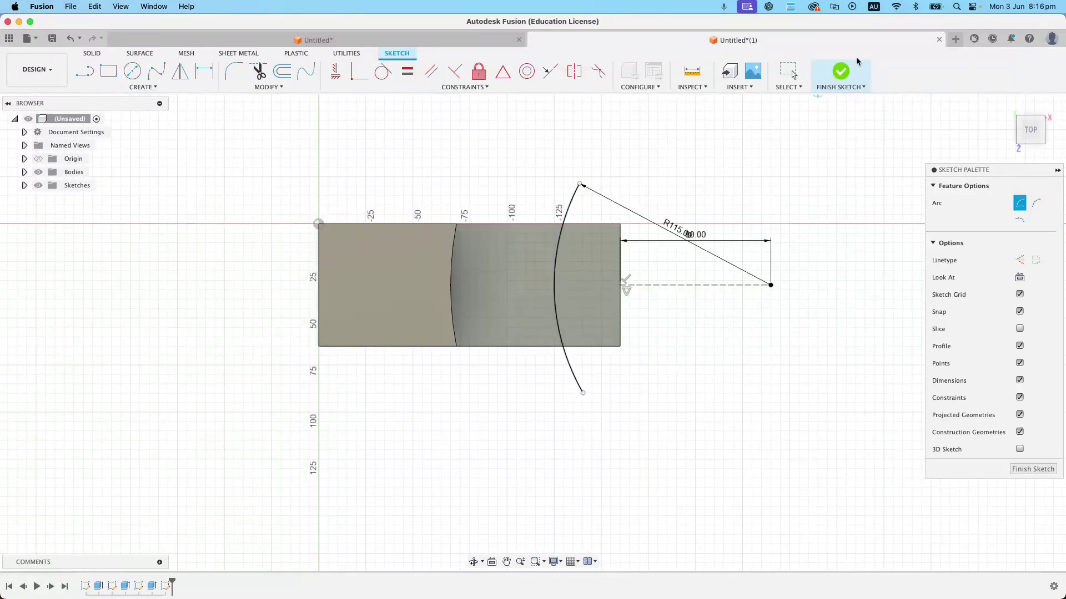
click(840, 71)
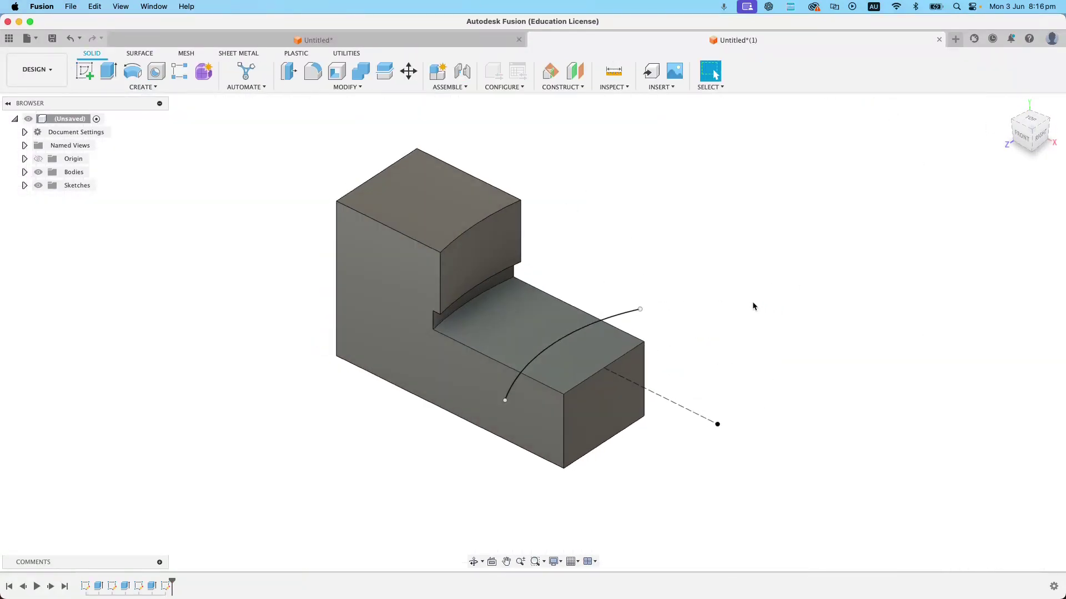
Extrude the profile between the R115 arc and the block's outer short edge downward by 12 mm as a cut
click(573, 355)
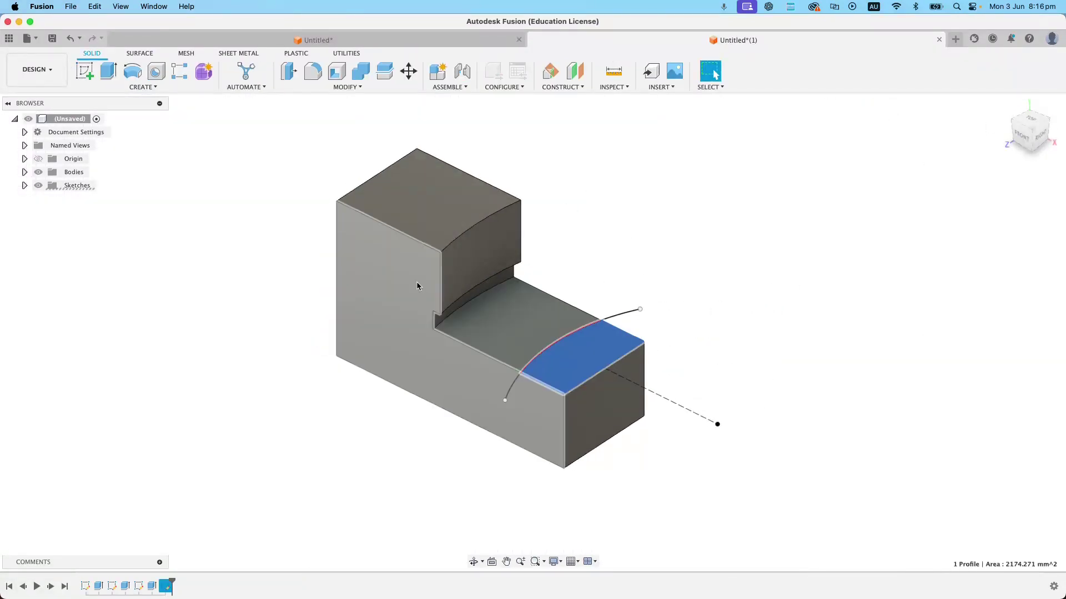
key(e)
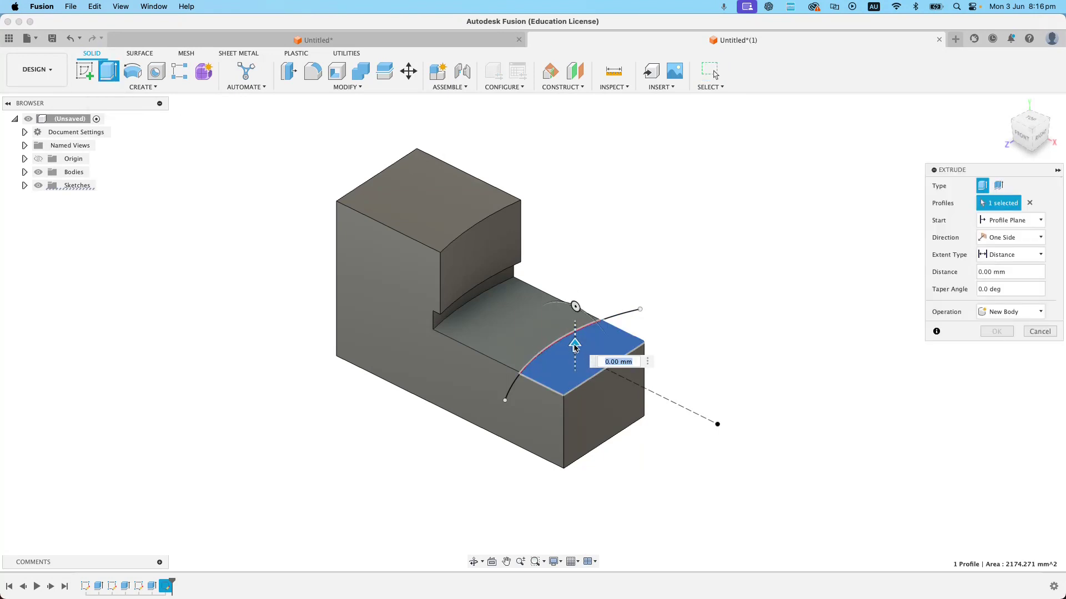
drag(575, 348, 576, 385)
text(-)
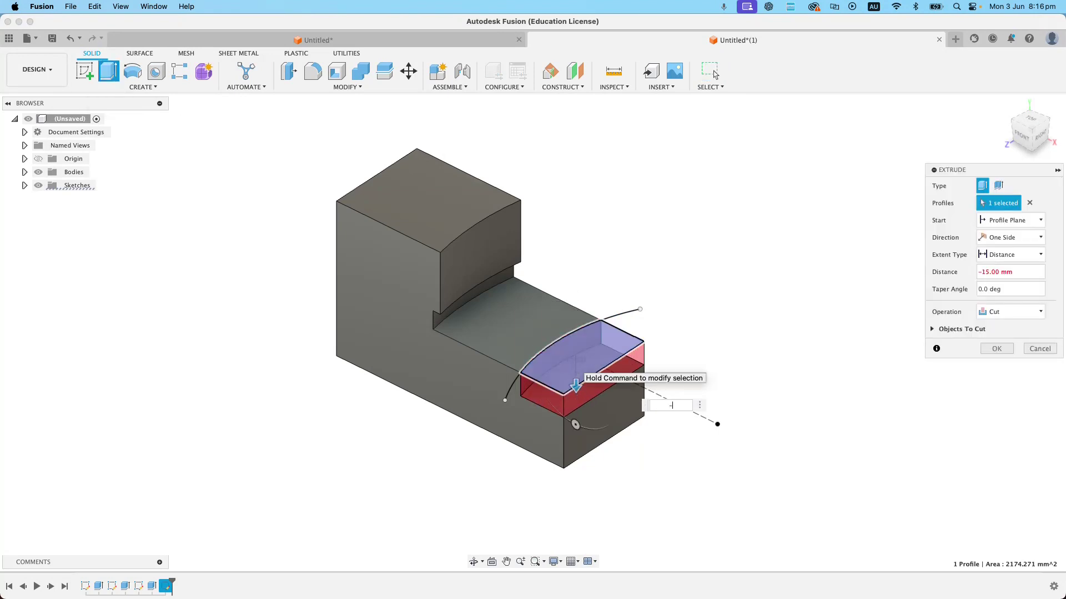
text(12)
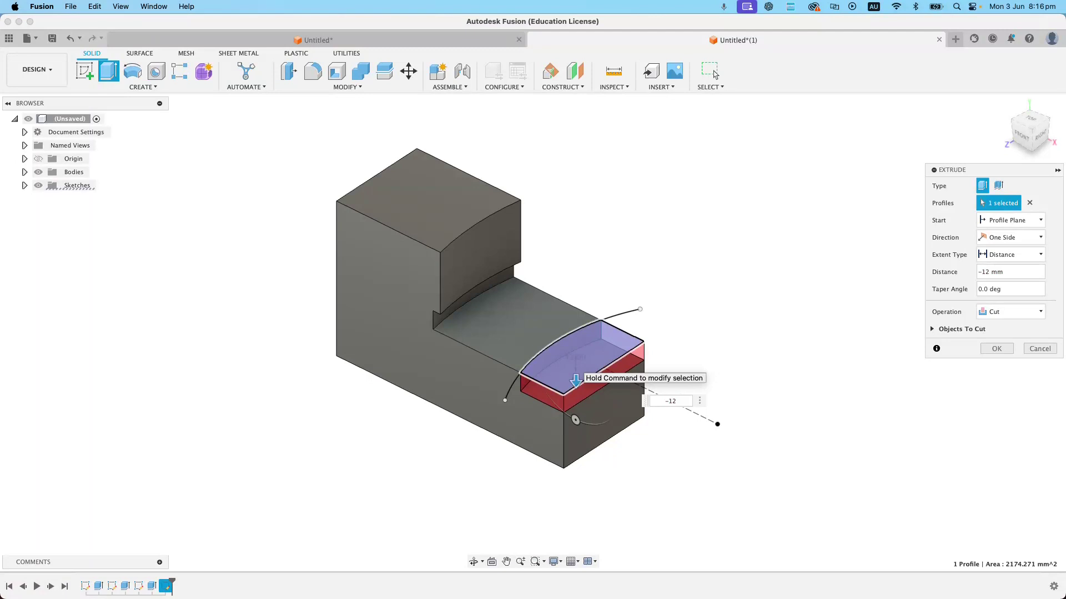
key(Return)
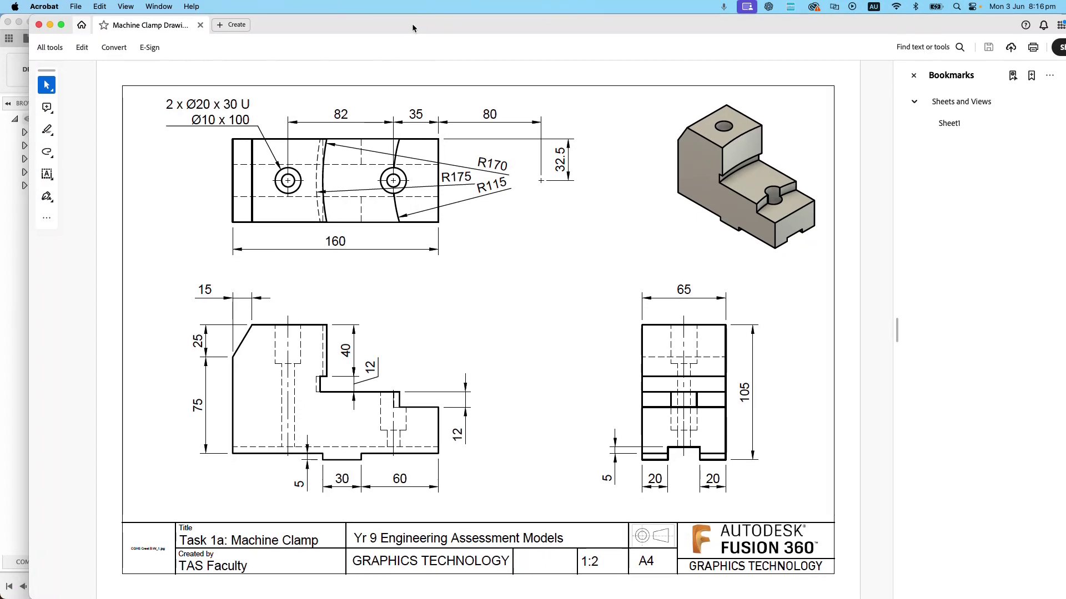
Consult the machine clamp drawing in Acrobat for the hole sizes and positions, then return to Fusion
key(ctrl+Left)
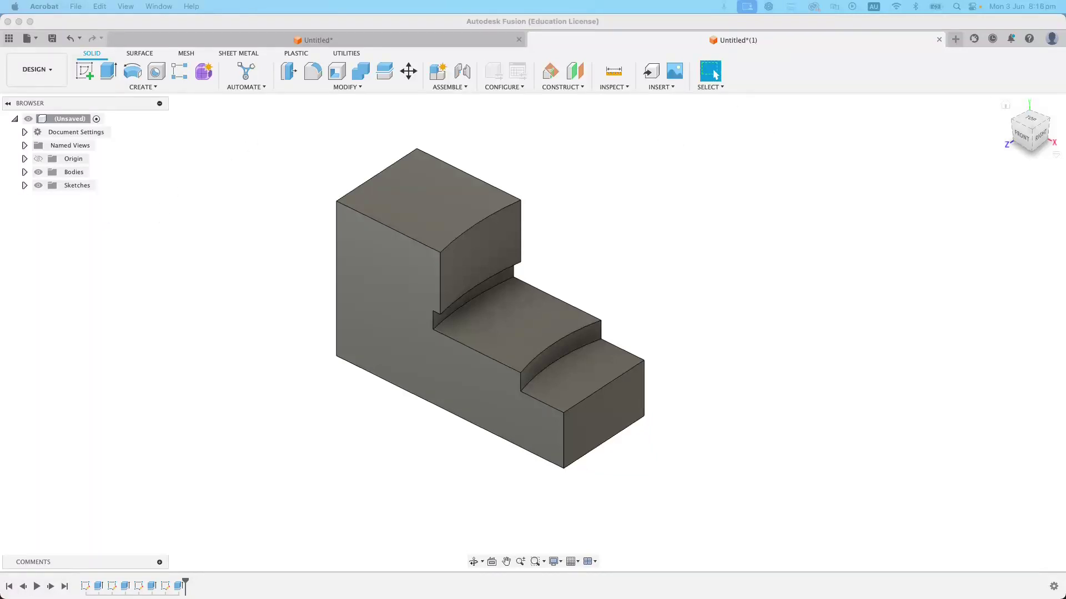
key(ctrl+Right)
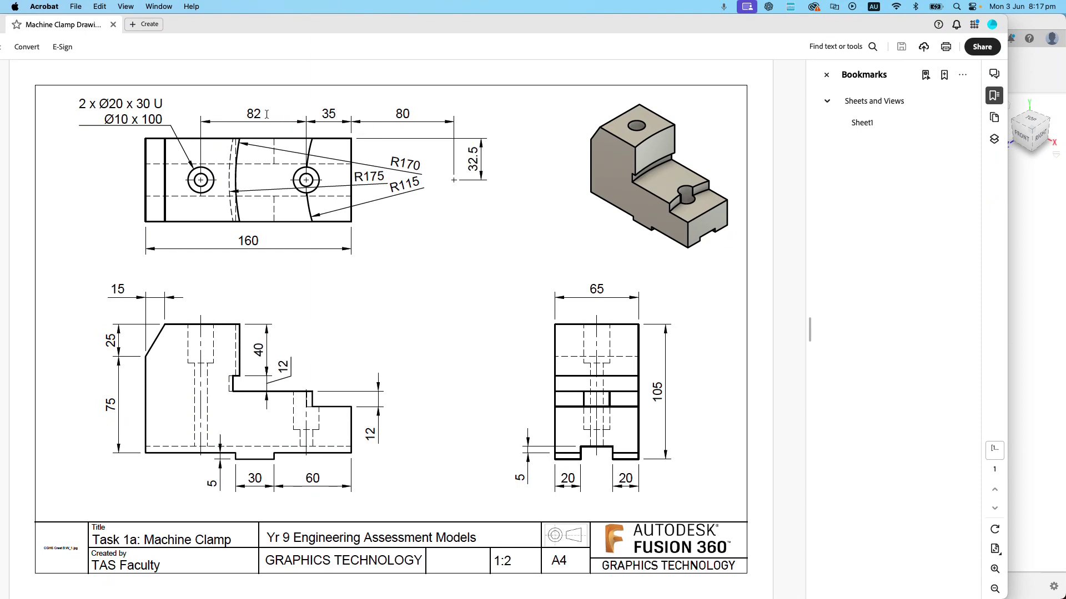
drag(654, 31, 1065, 42)
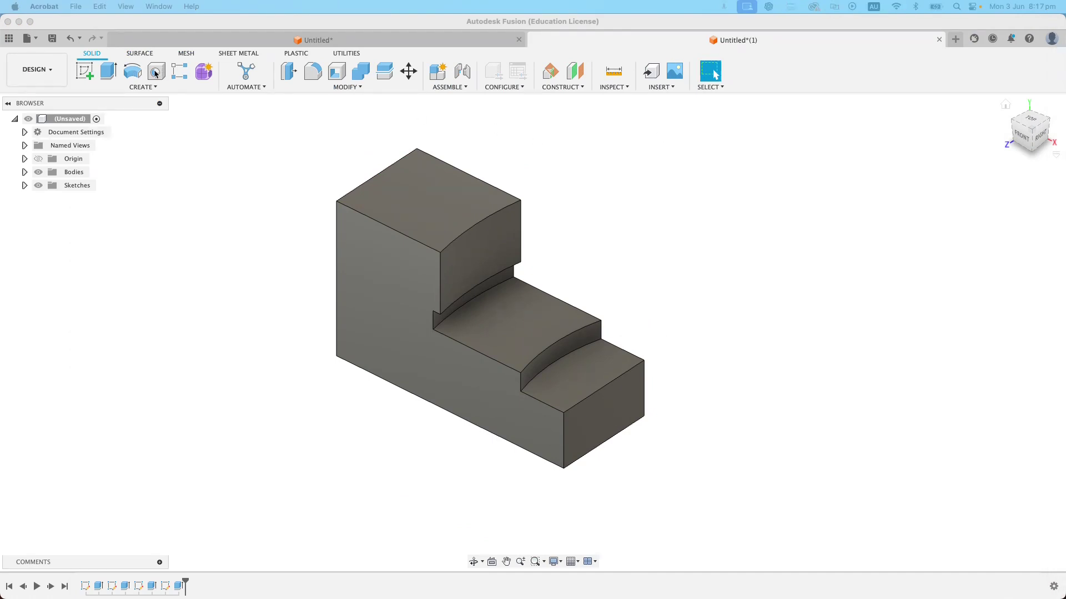
Place a counterbore hole on the upper block's top face with the Hole command
click(155, 88)
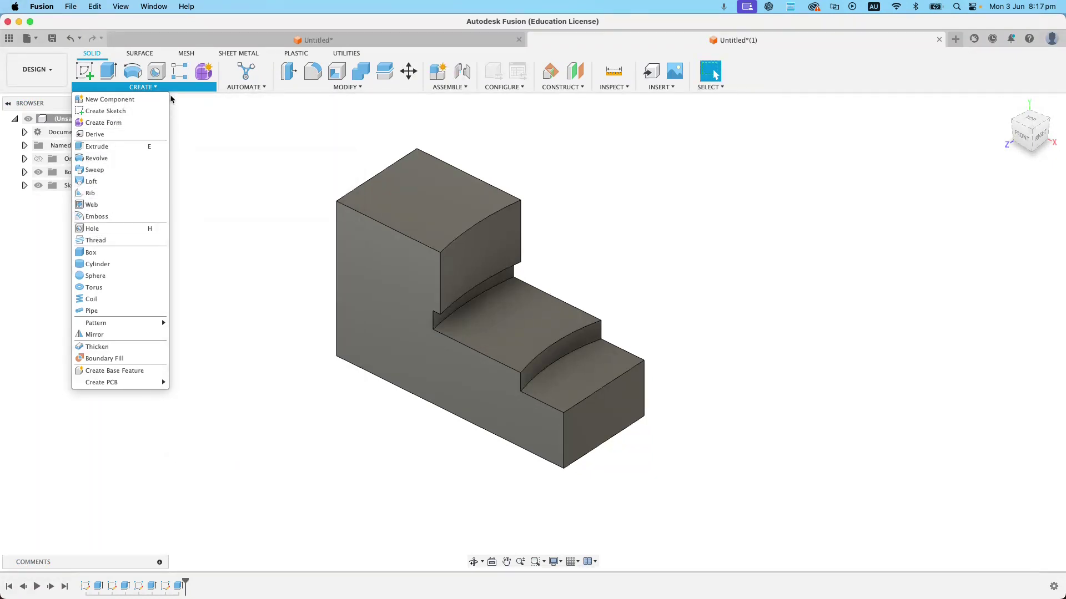
click(155, 75)
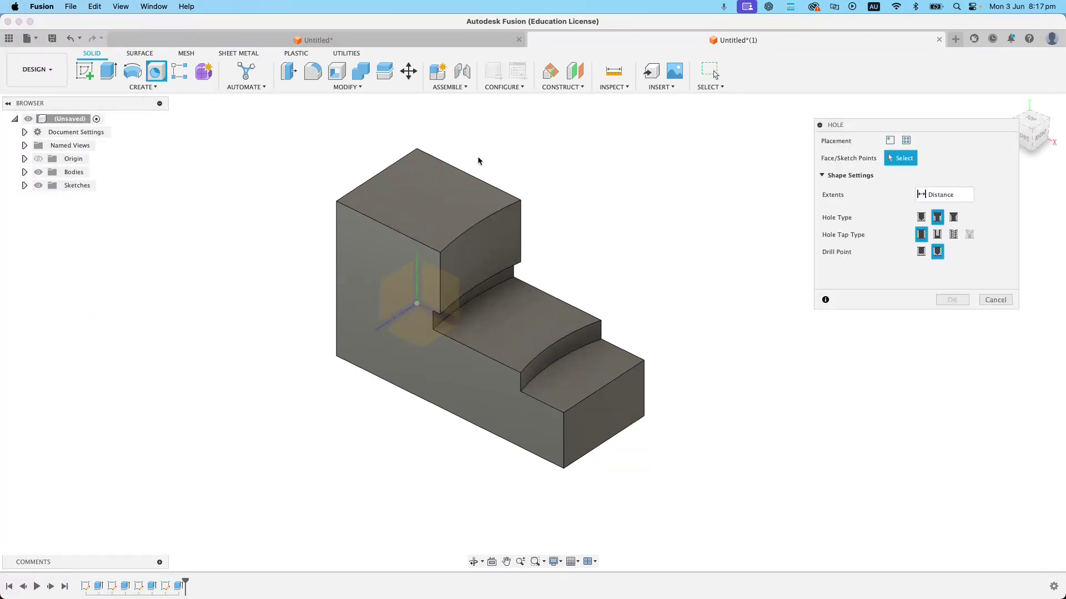
click(432, 198)
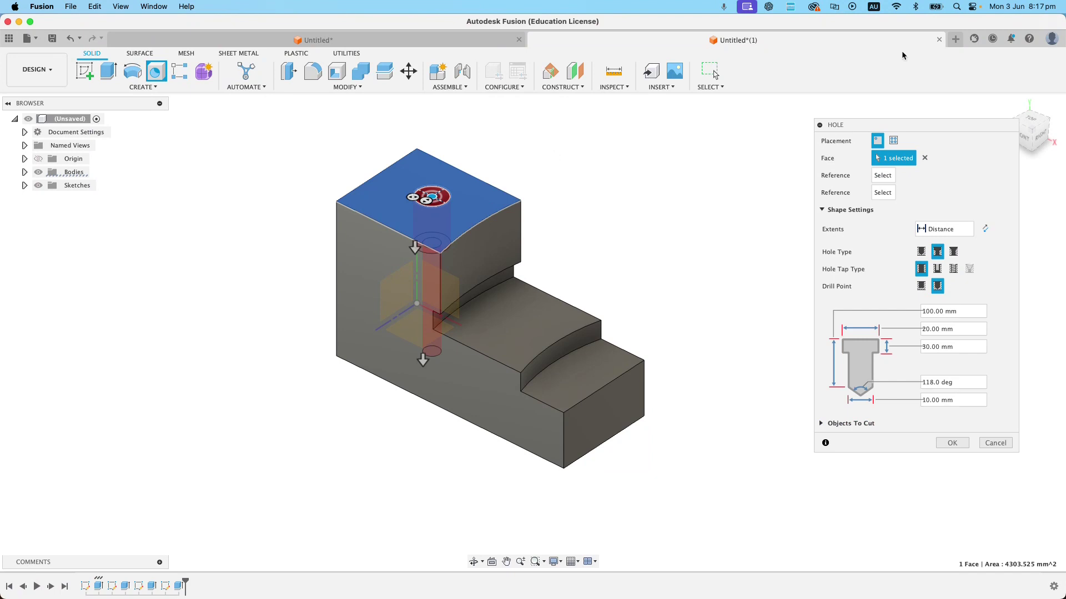
click(925, 257)
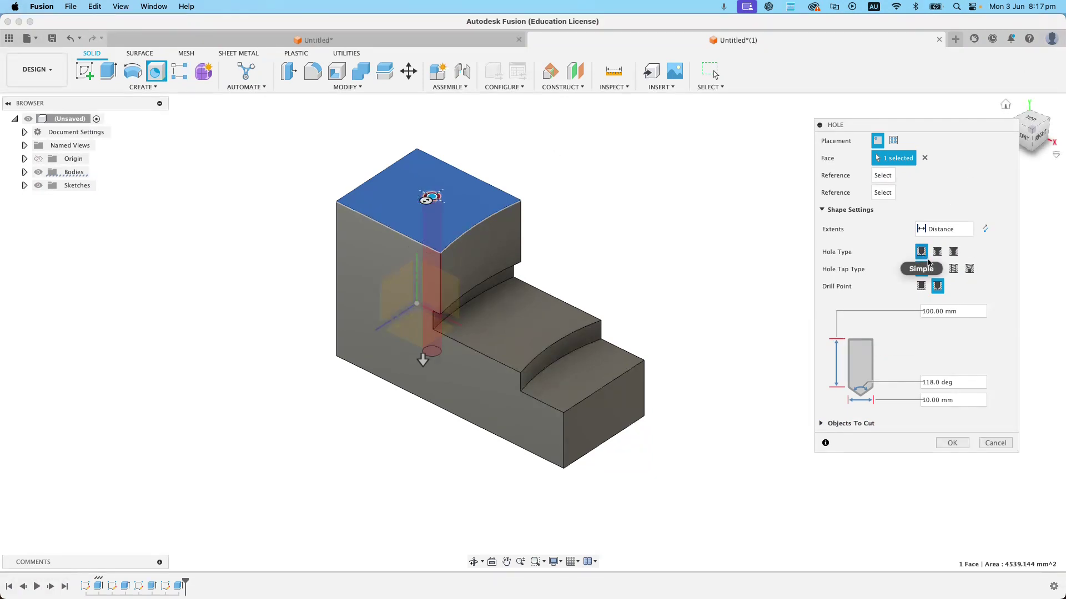
drag(905, 128, 855, 129)
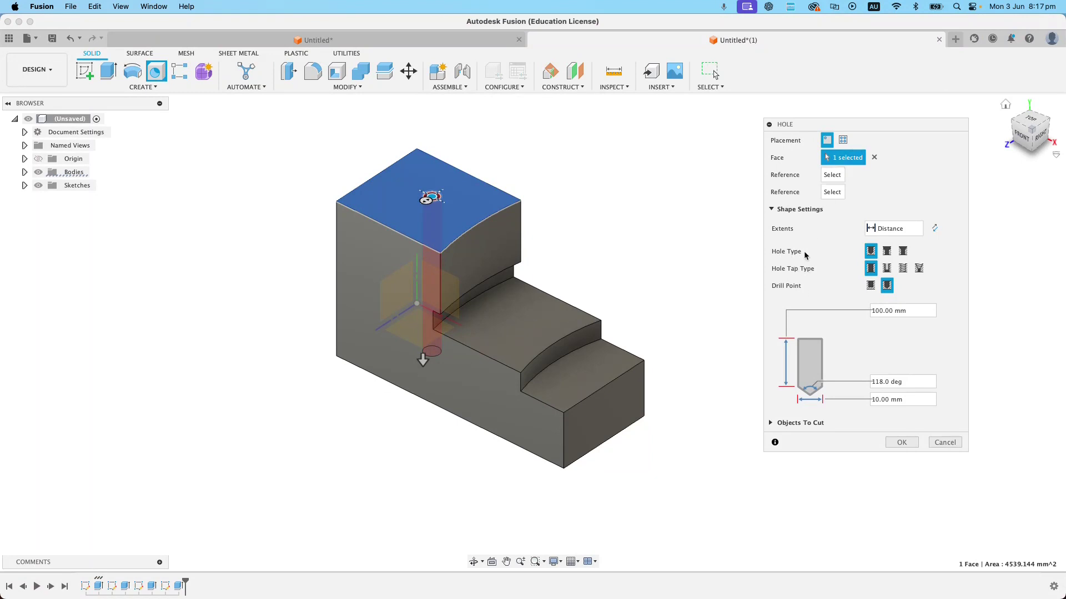
click(886, 251)
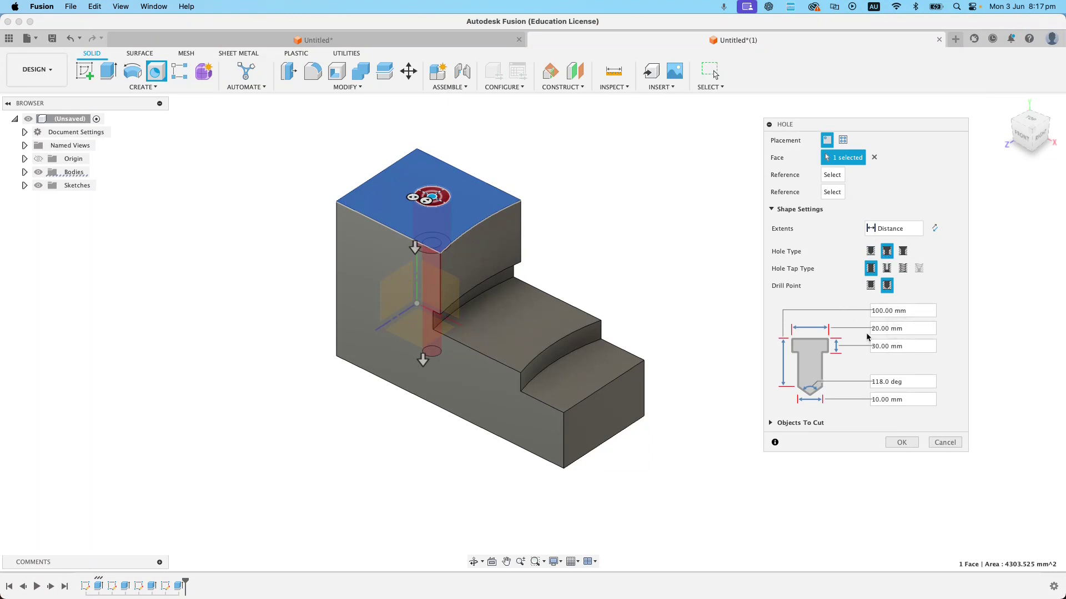
Size the hole with a 20 mm counterbore diameter, 30 mm counterbore depth and 10 mm hole diameter
click(893, 328)
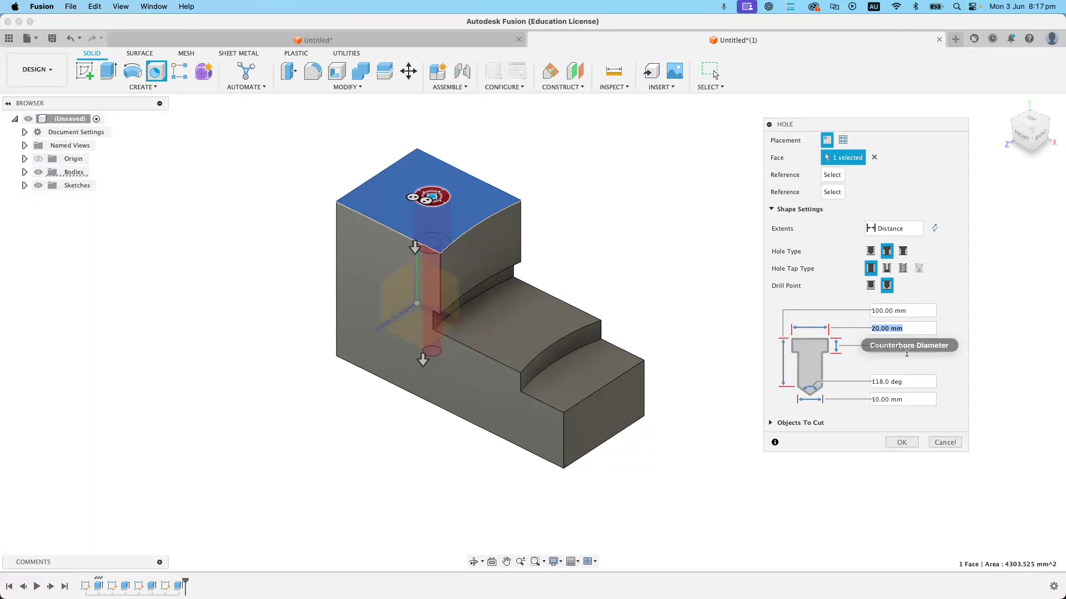
click(922, 346)
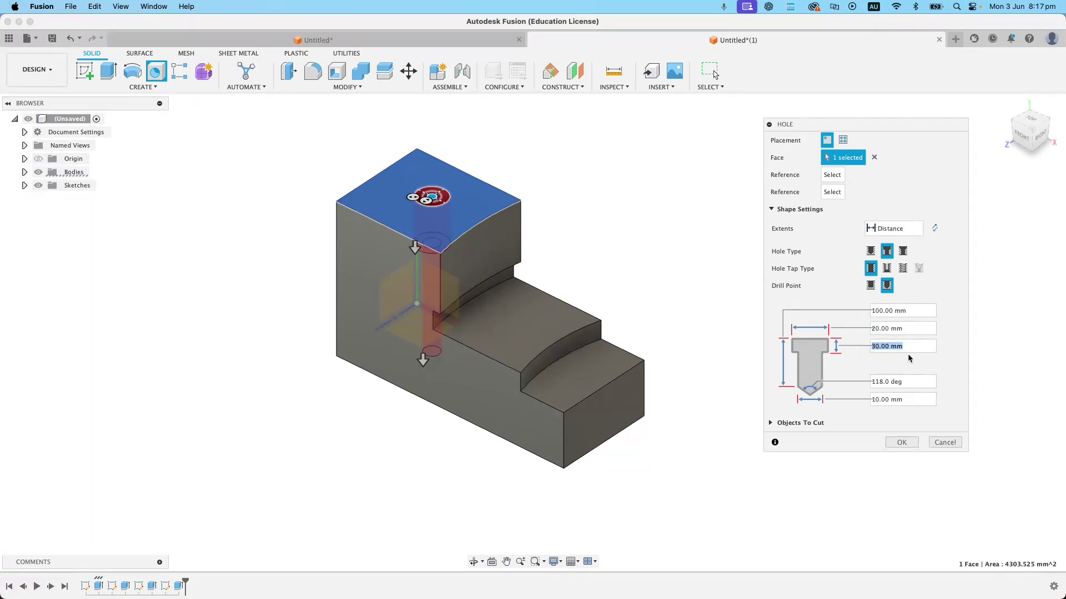
key(BackSpace)
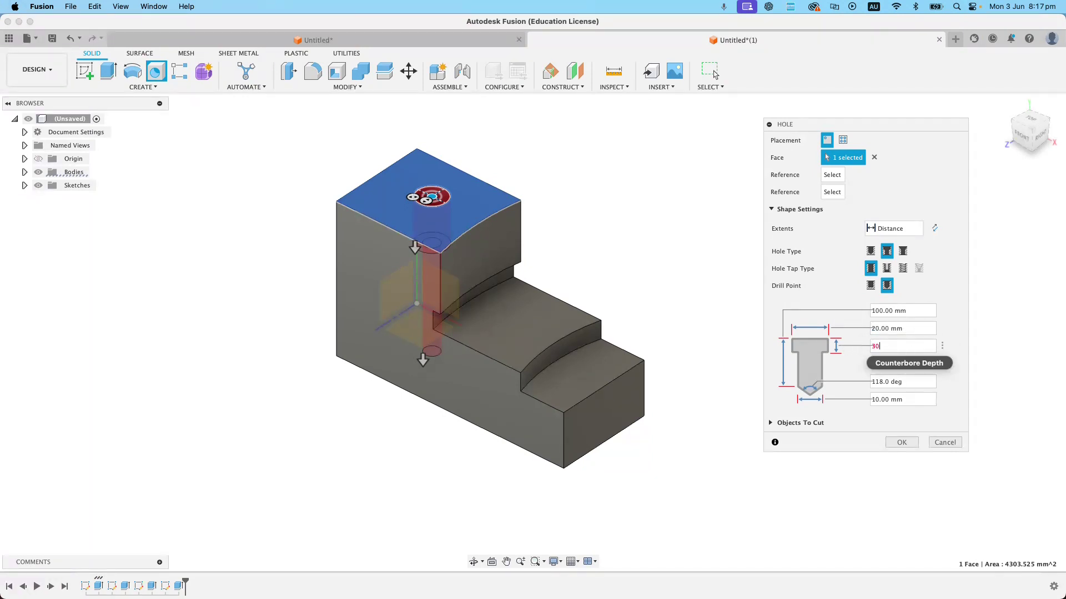
click(900, 400)
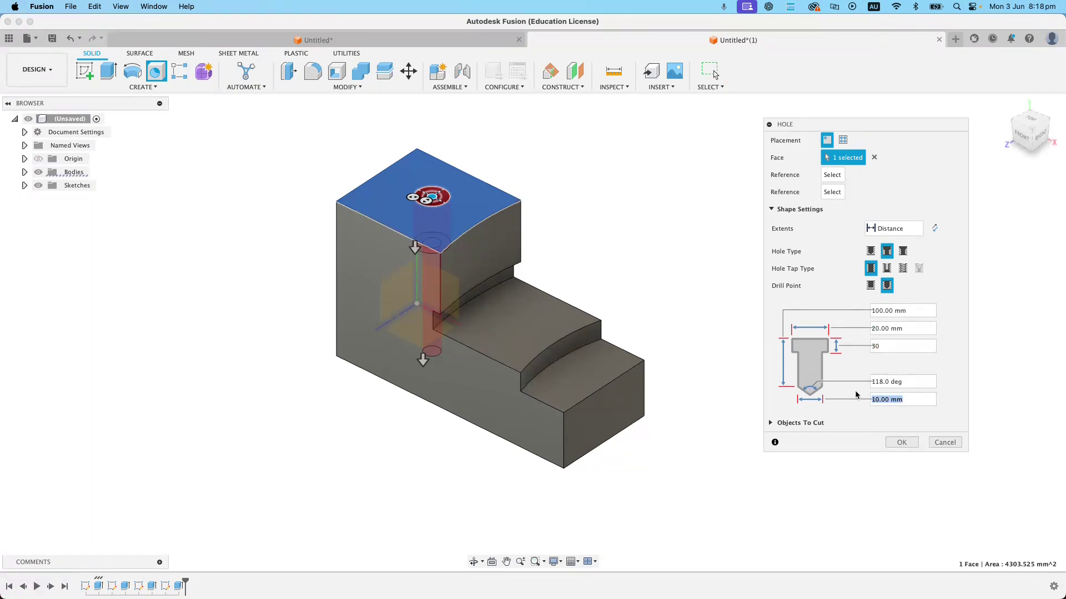
key(BackSpace)
Position the hole 32.5 mm from the top face's straight rear edge and 117 mm from the lowest step's outer short edge, and create it
click(480, 181)
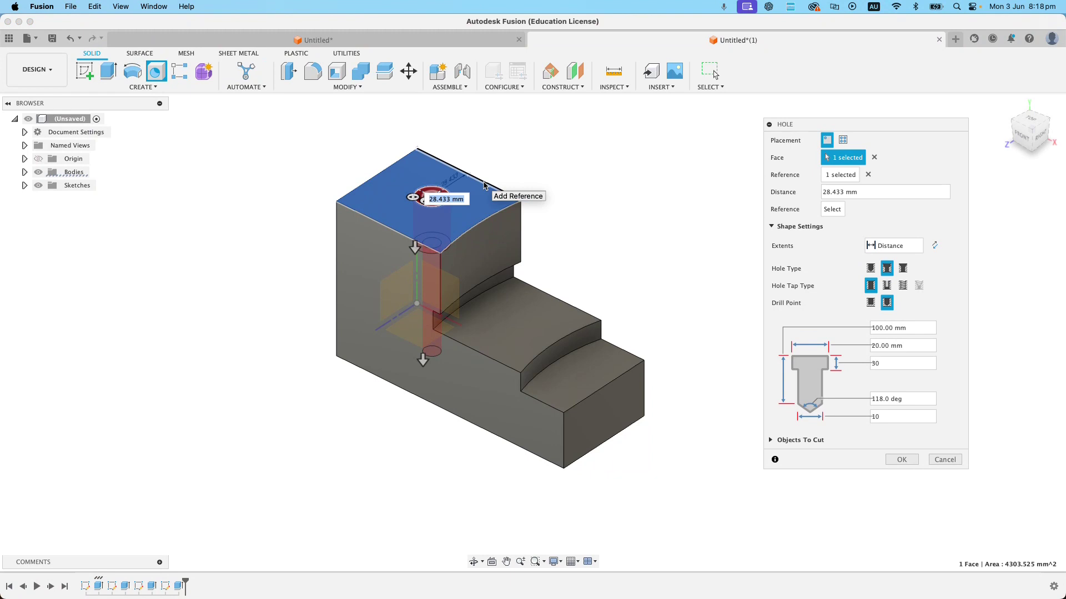
text(32.5)
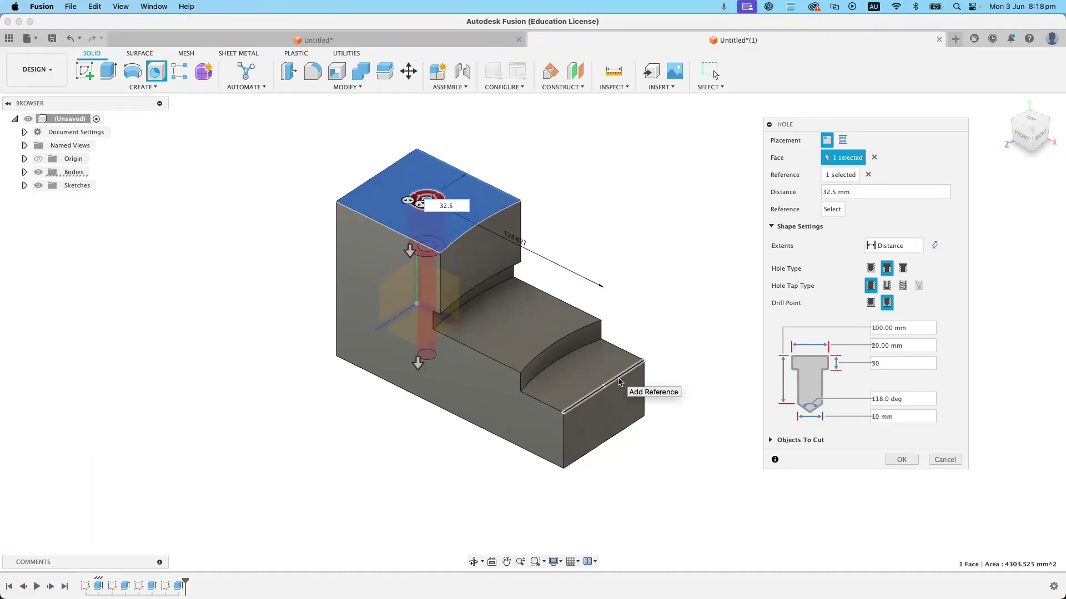
click(621, 380)
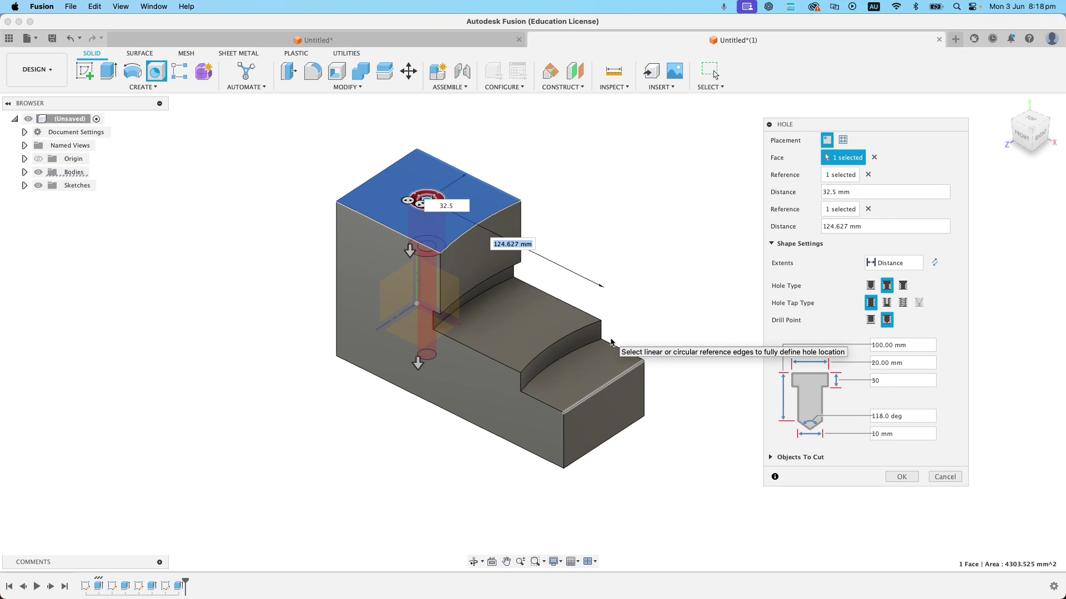
text(117)
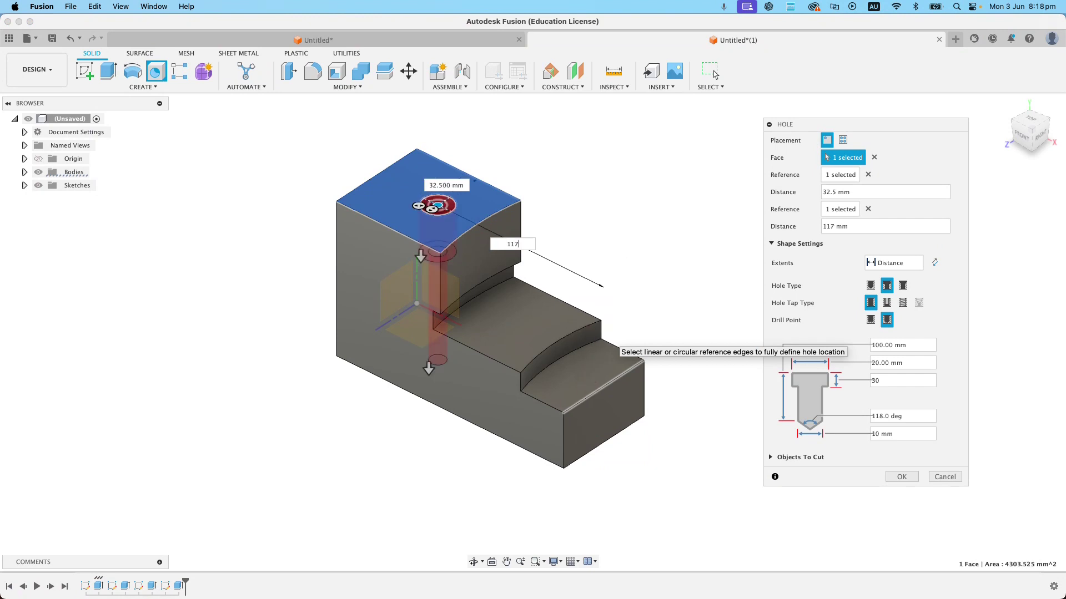
key(Tab)
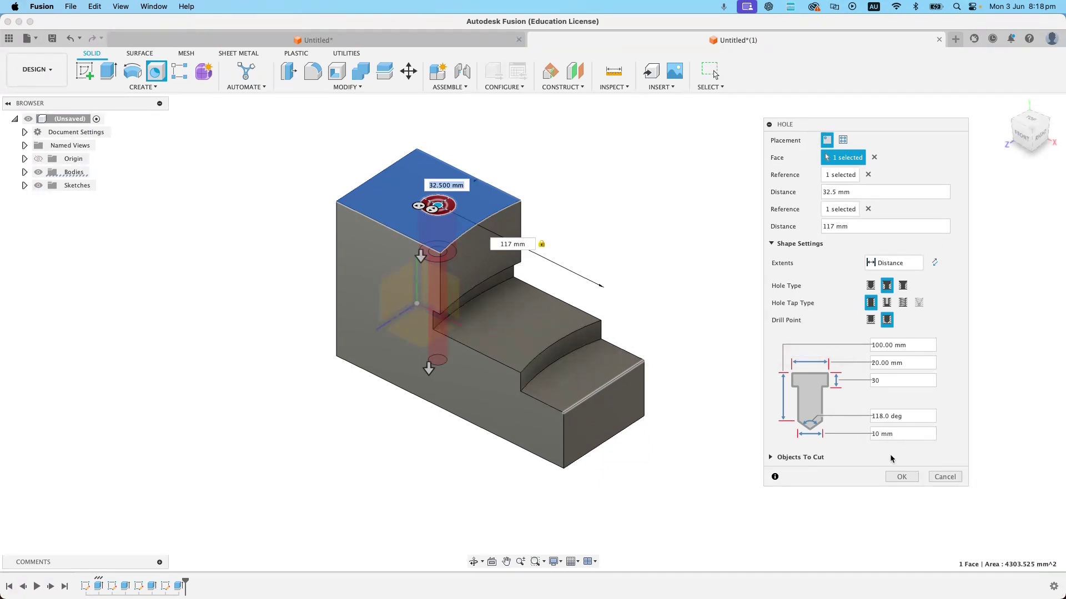
click(899, 477)
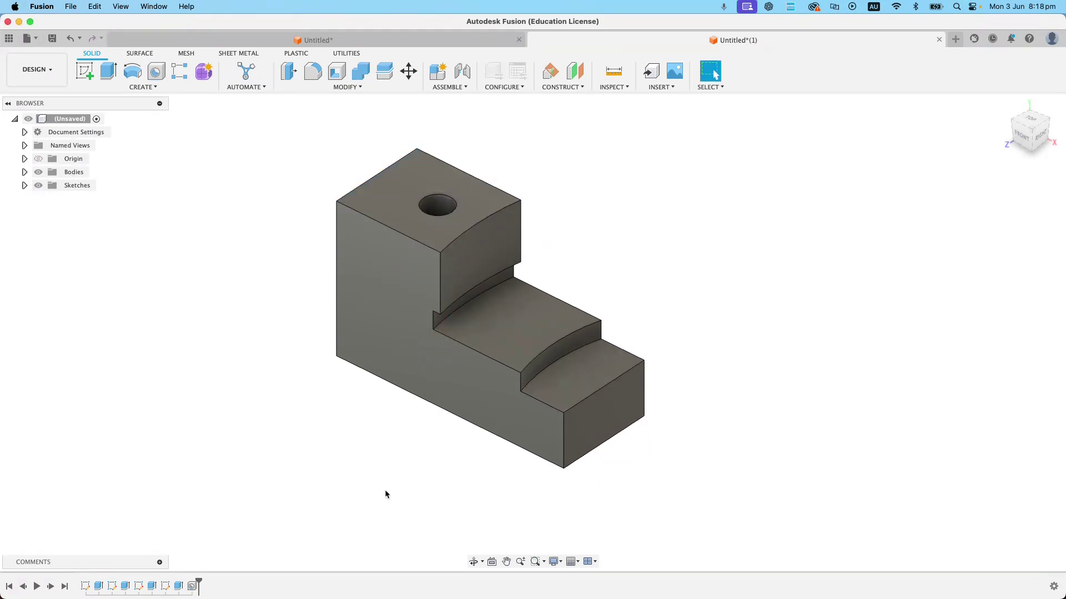
Create a second counterbore hole on the middle step's top face, 32.5 mm from its rear edge and 35 mm from the block's outer short edge
click(474, 561)
drag(433, 266, 482, 257)
shift+middle_drag(481, 277, 495, 246)
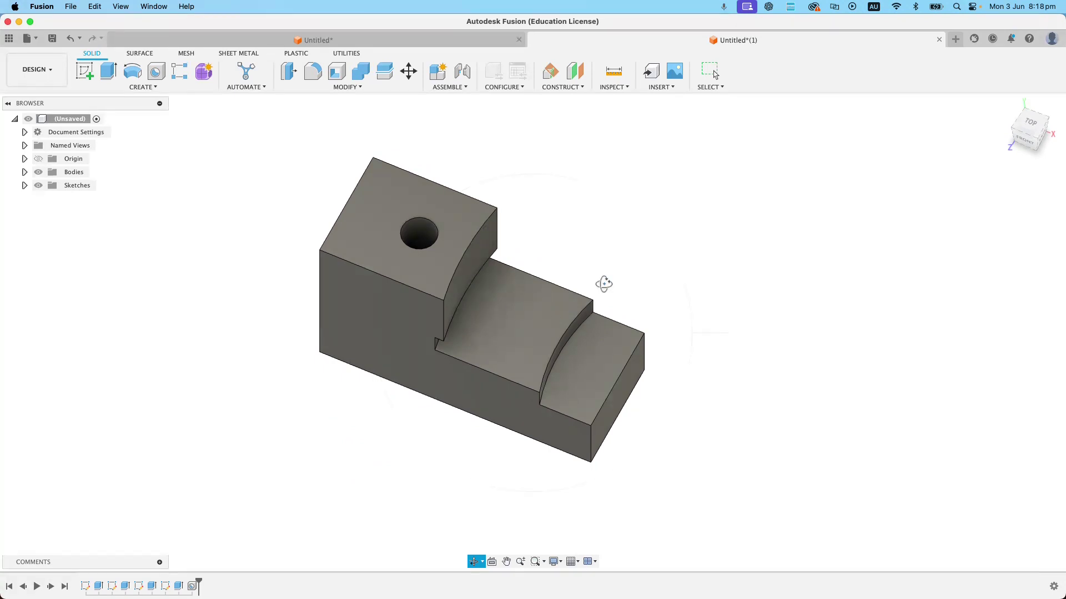
click(156, 71)
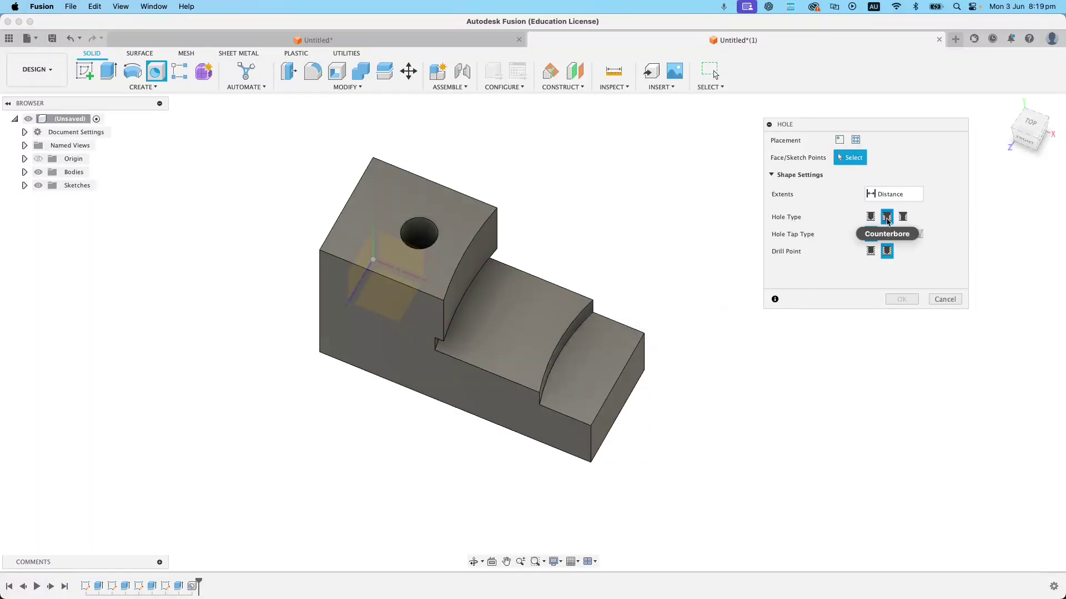
click(521, 321)
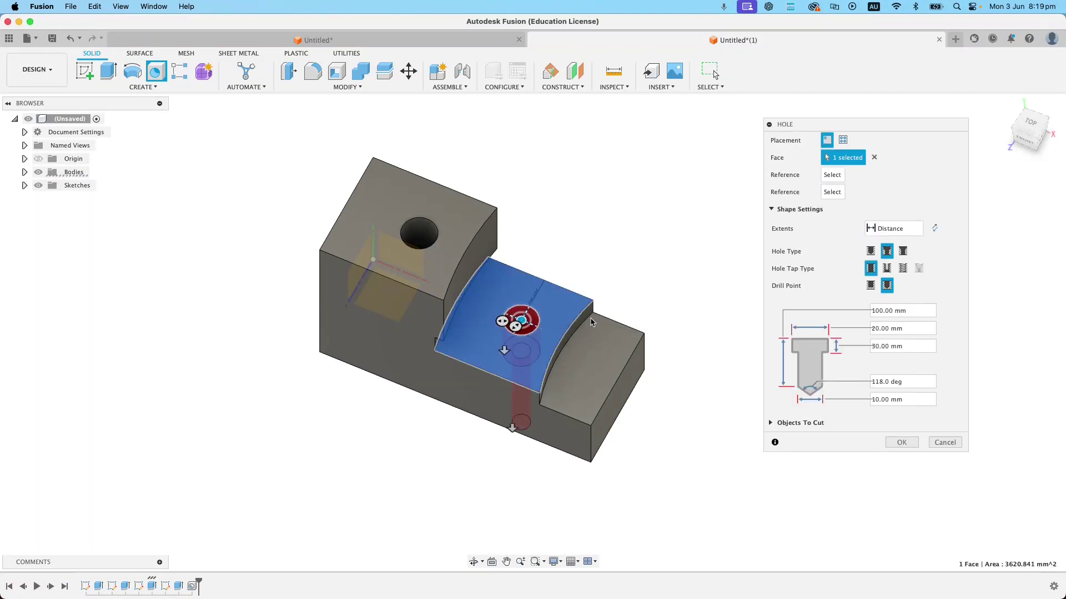
click(559, 287)
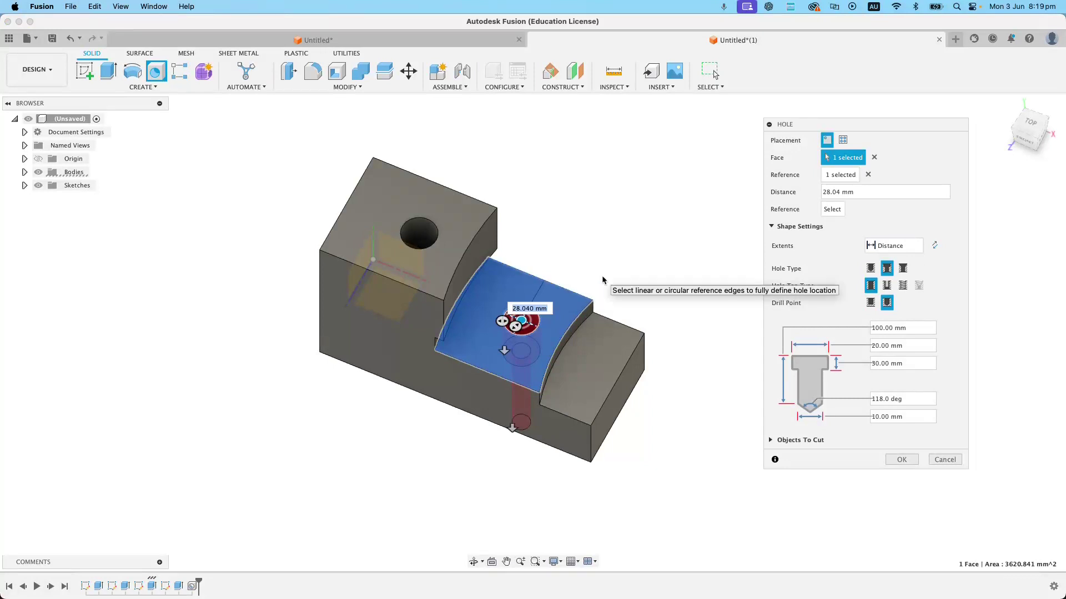
text(32.5)
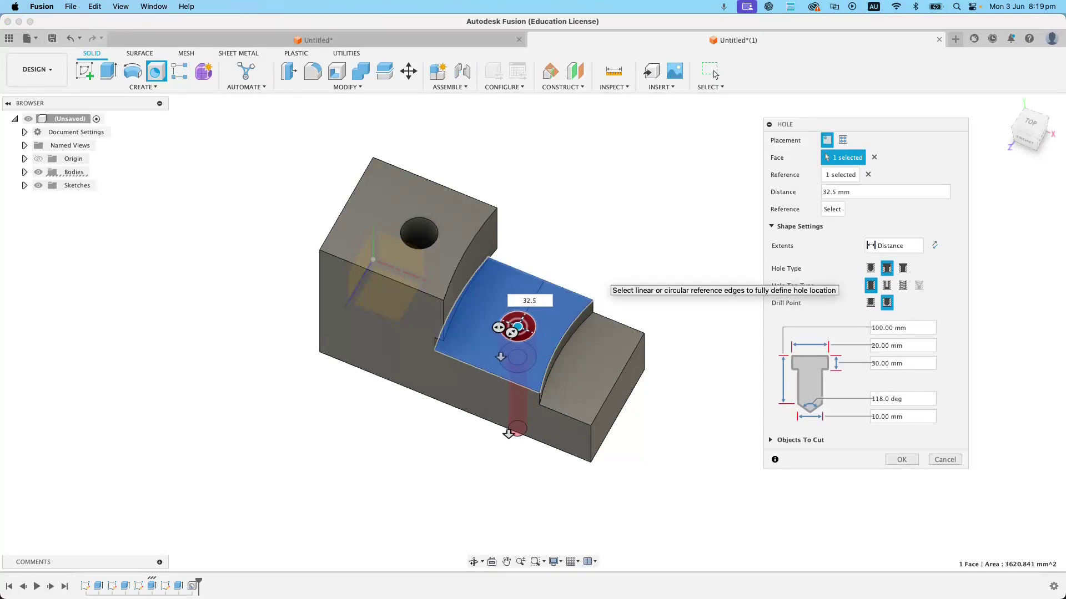
key(Return)
click(627, 366)
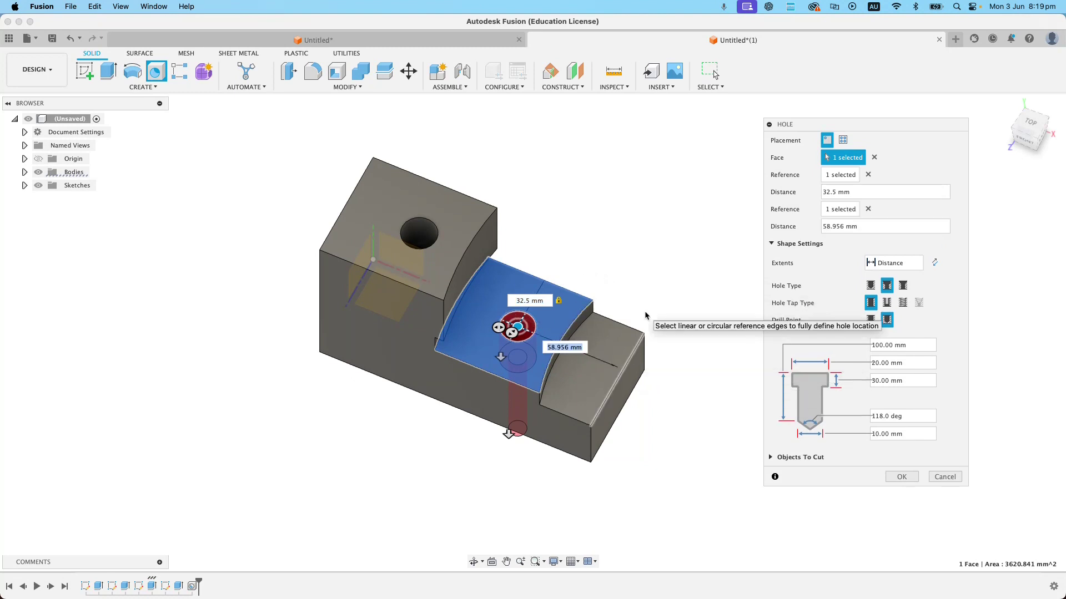
text(35)
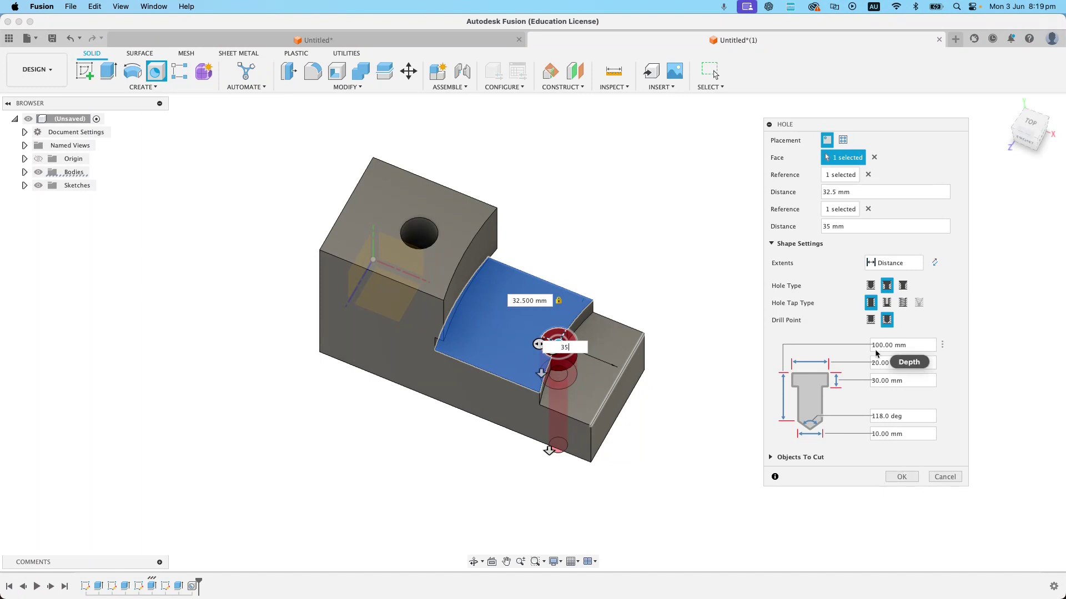
click(900, 478)
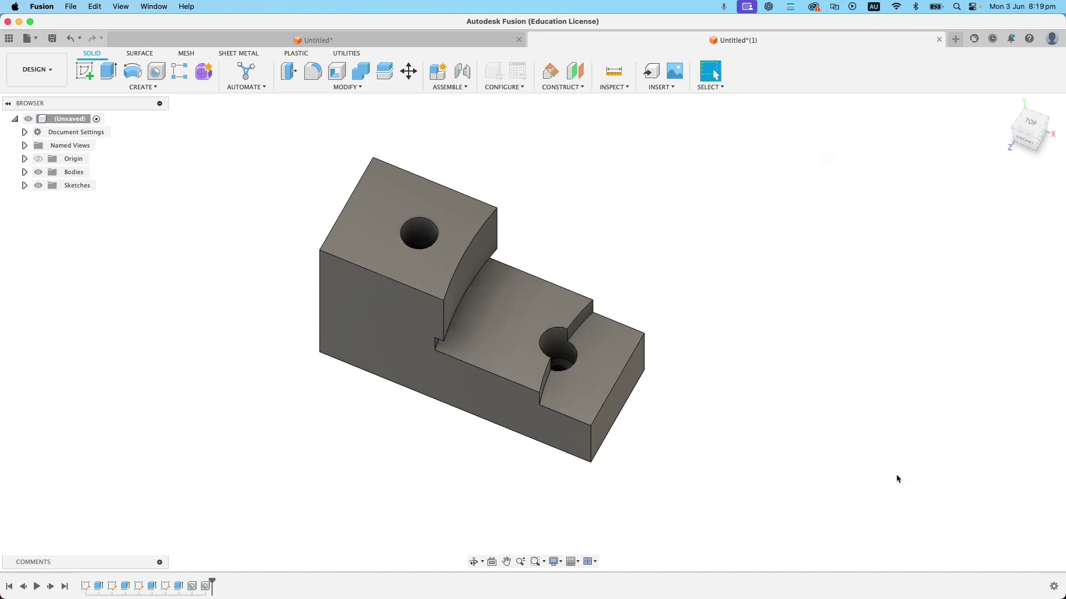
Check the drawing in Acrobat for the remaining clamp features, then return to Fusion and inspect the block from its tall end
click(473, 562)
drag(478, 524, 630, 313)
key(super+Tab)
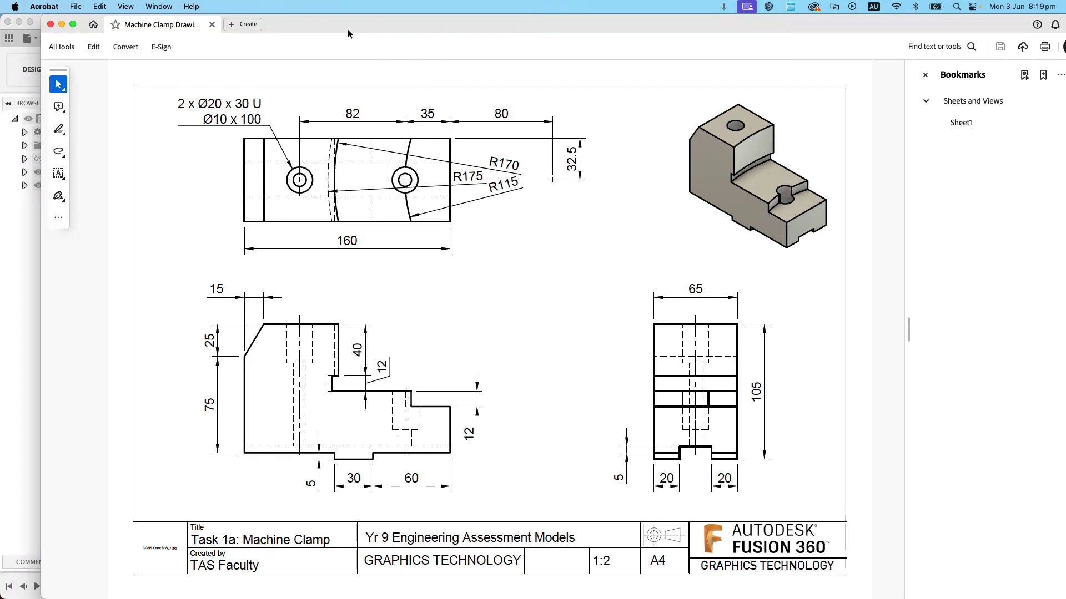
drag(346, 25, 683, 78)
key(super+m)
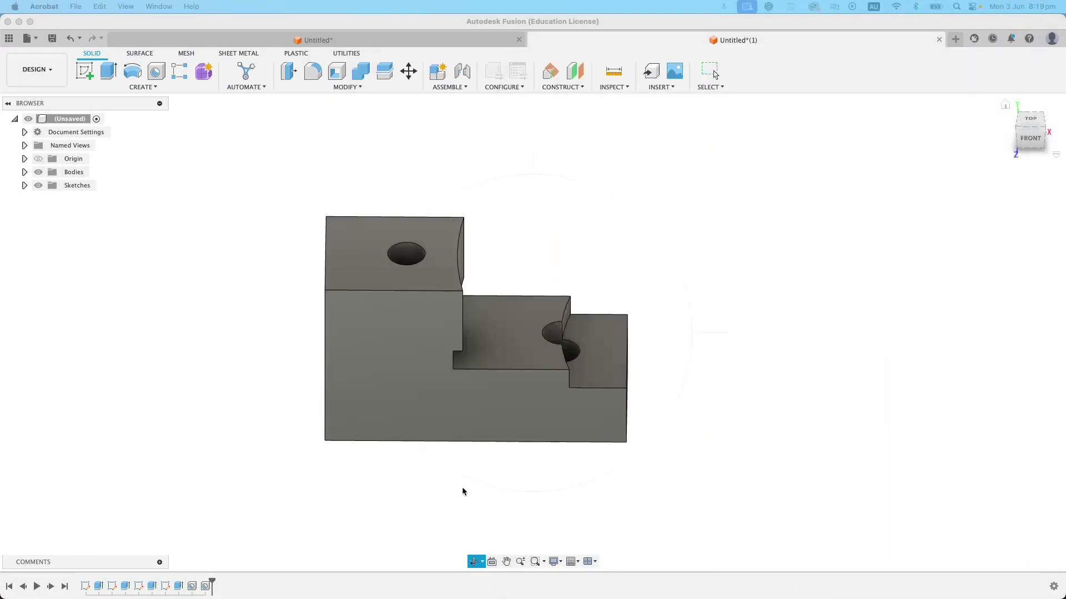
click(473, 562)
drag(416, 380, 453, 385)
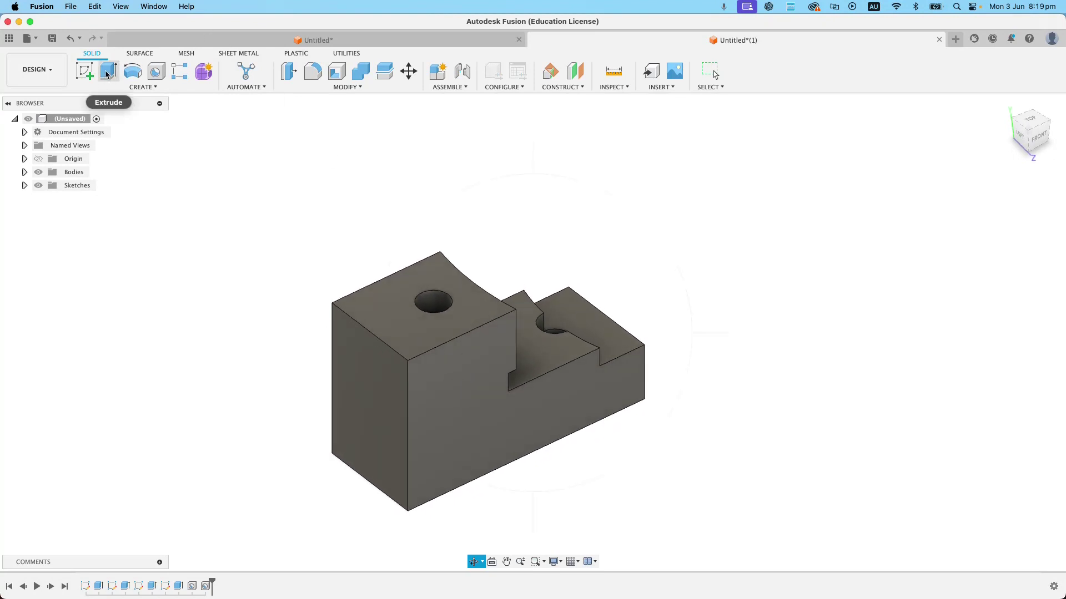
Check the bevel dimensions on the drawing in Acrobat, return to Fusion and start a Two Distance chamfer on the tall end's upper outer edge
key(super+Tab)
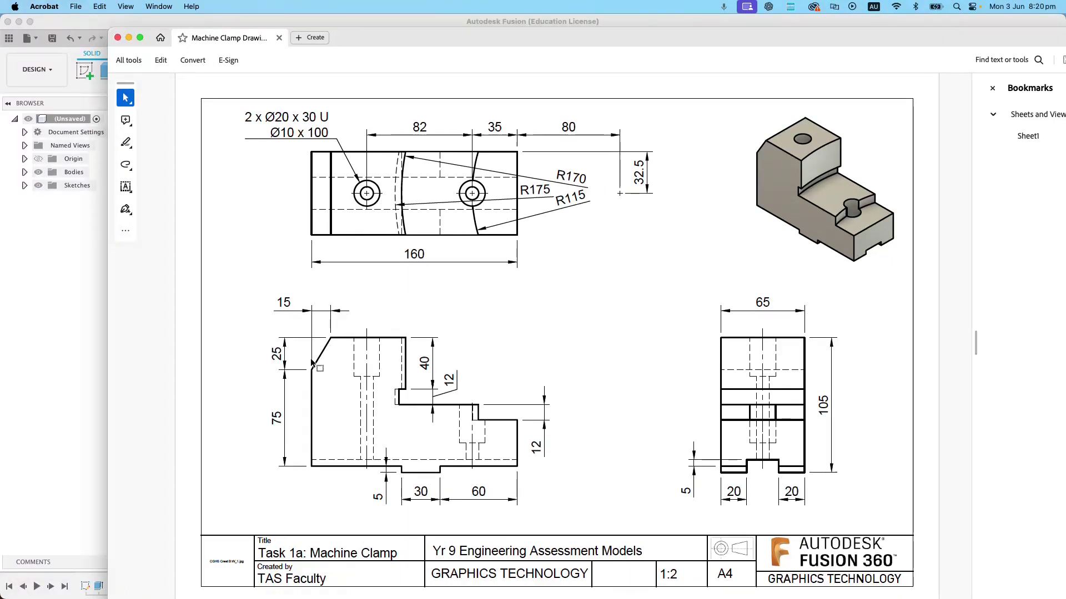
drag(636, 42, 1065, 42)
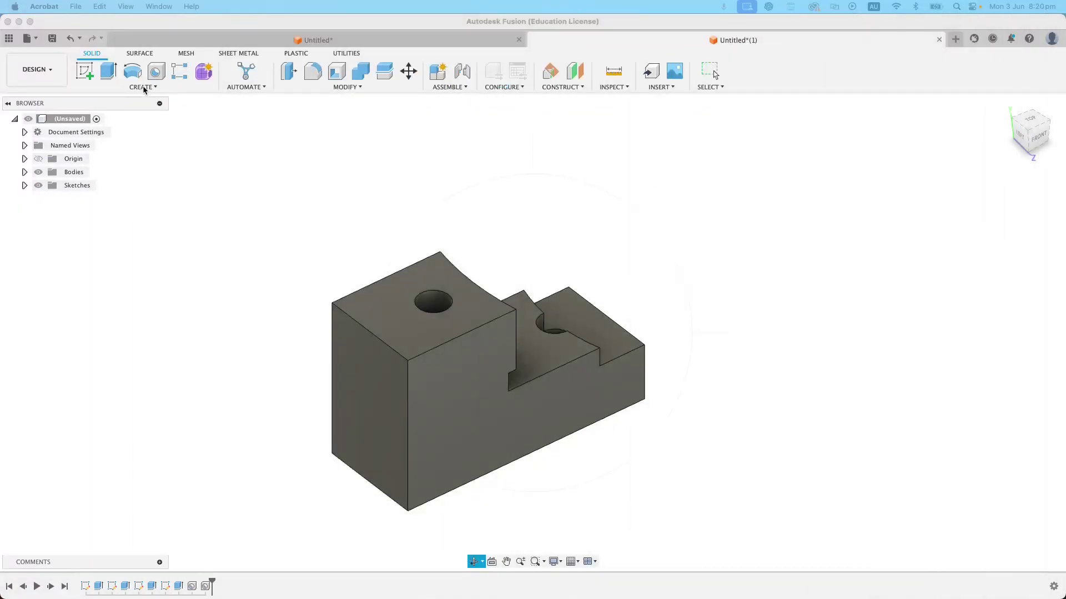
click(355, 87)
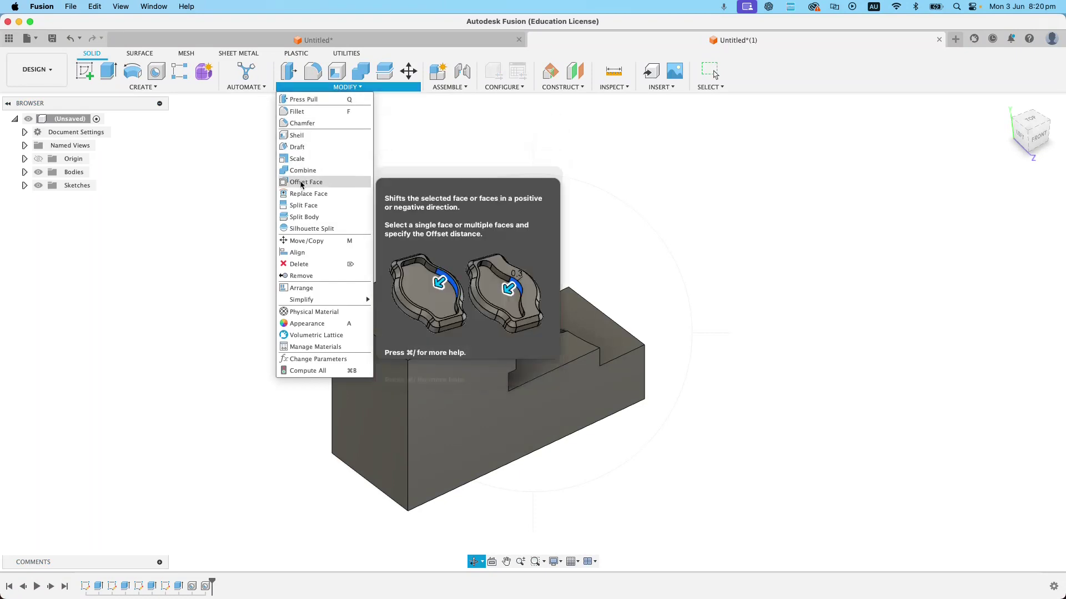
click(303, 123)
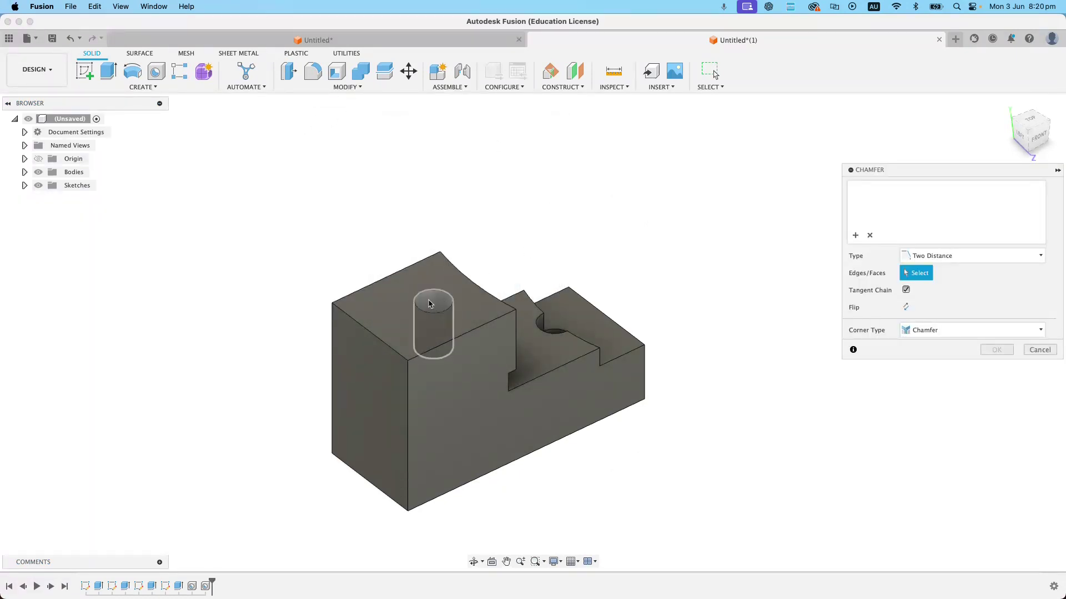
click(368, 332)
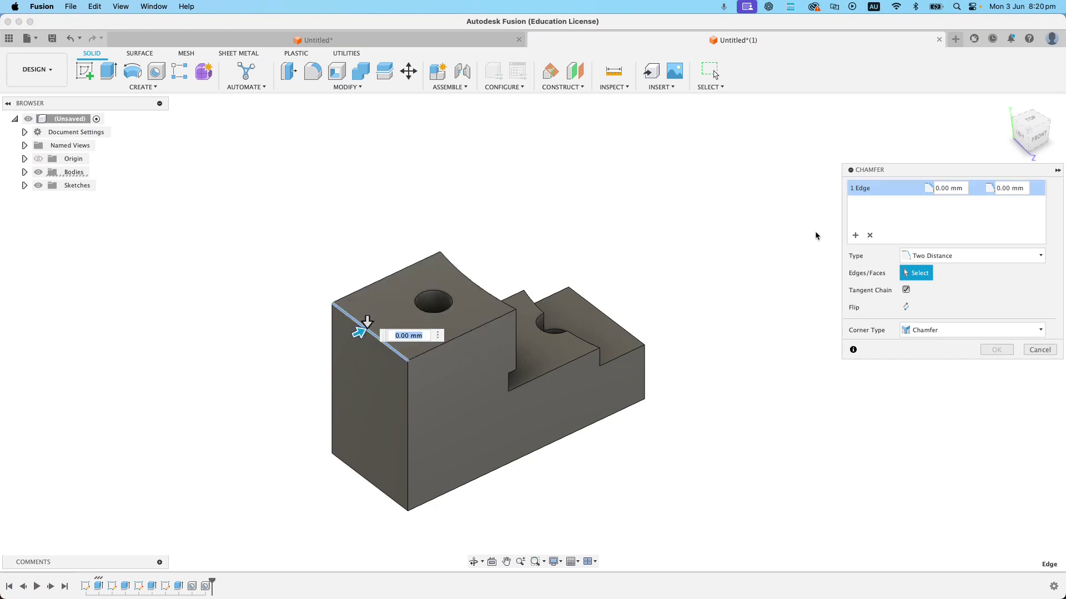
click(994, 255)
click(942, 269)
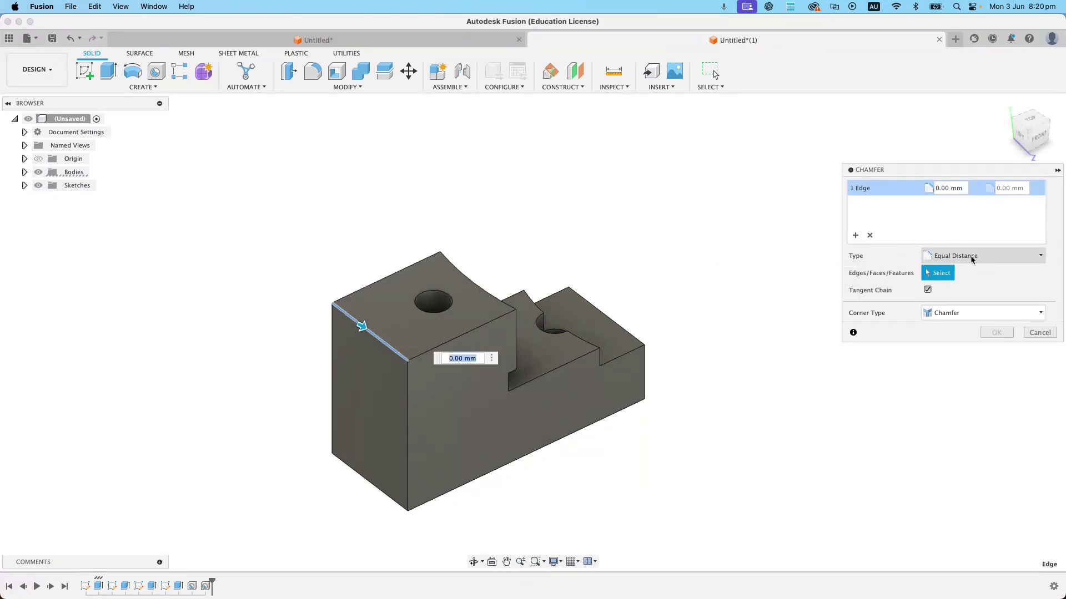
click(1041, 257)
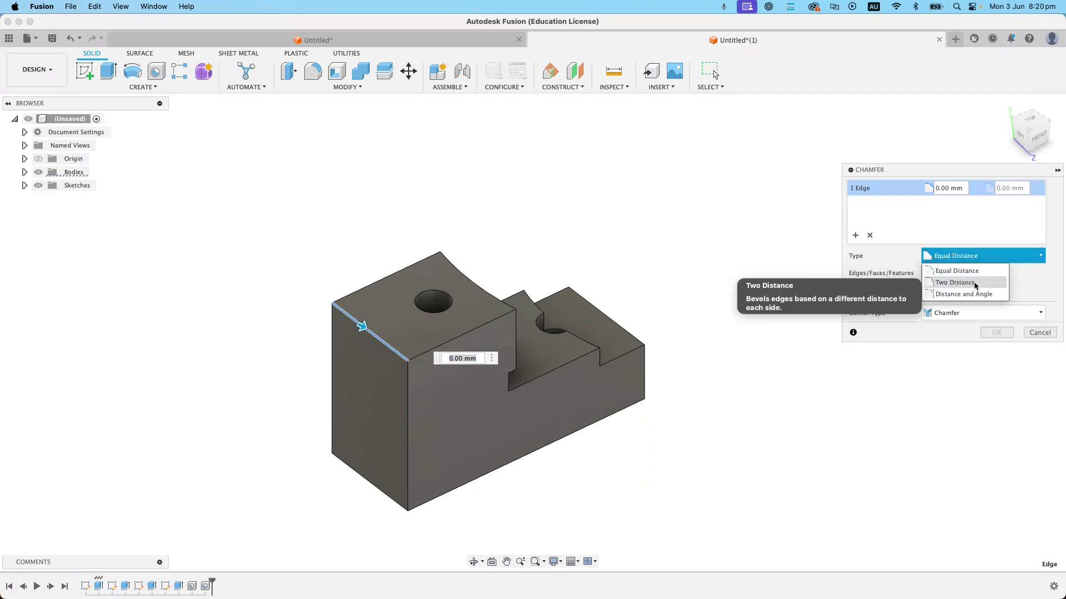
click(955, 283)
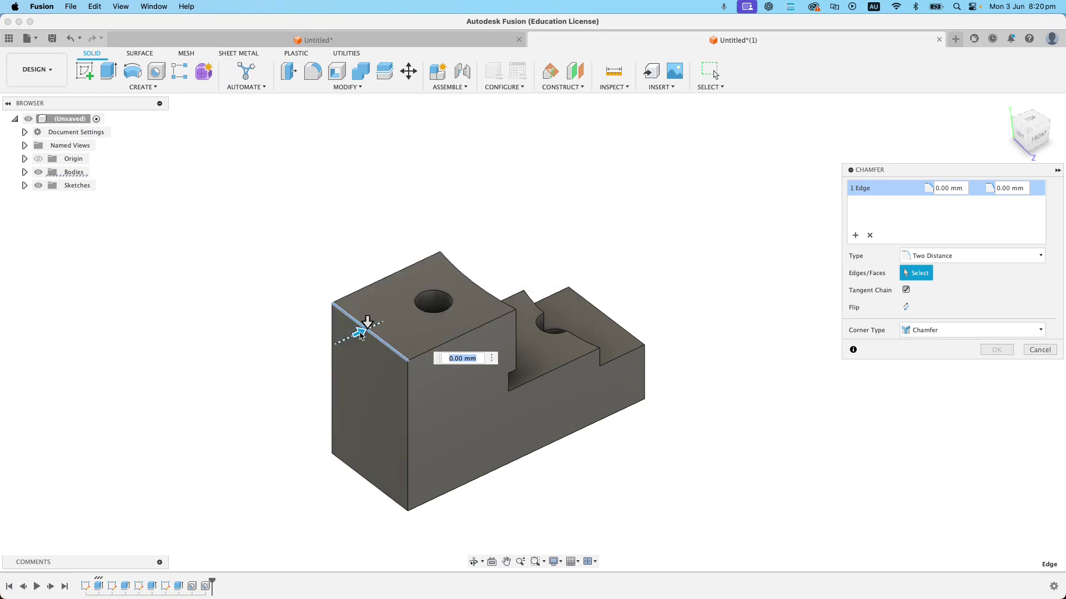
Set the chamfer's distance along the top face to 15 mm and create it
drag(361, 336, 387, 323)
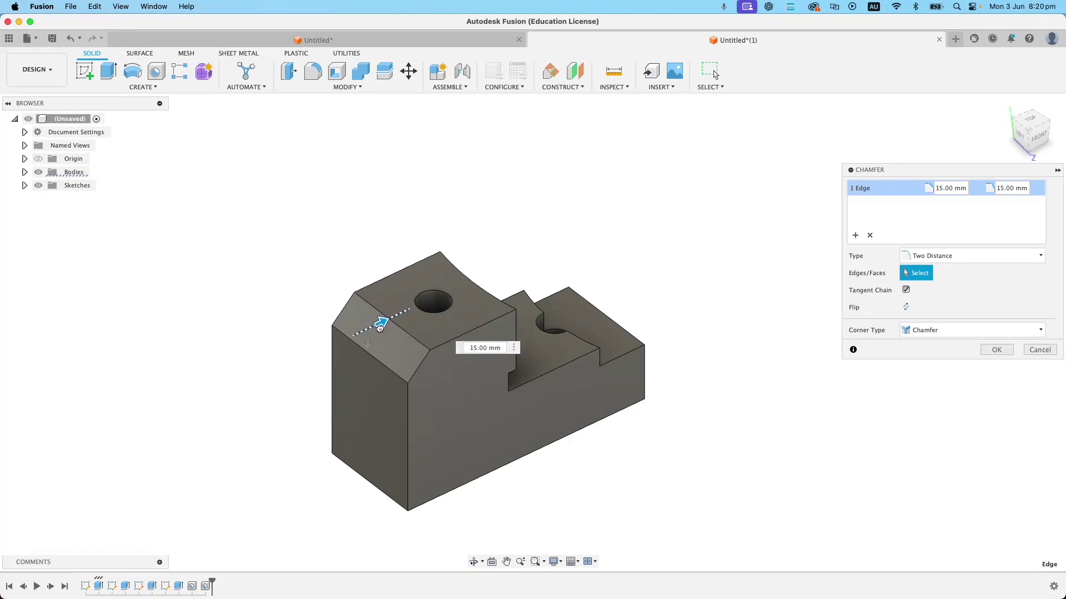
click(486, 348)
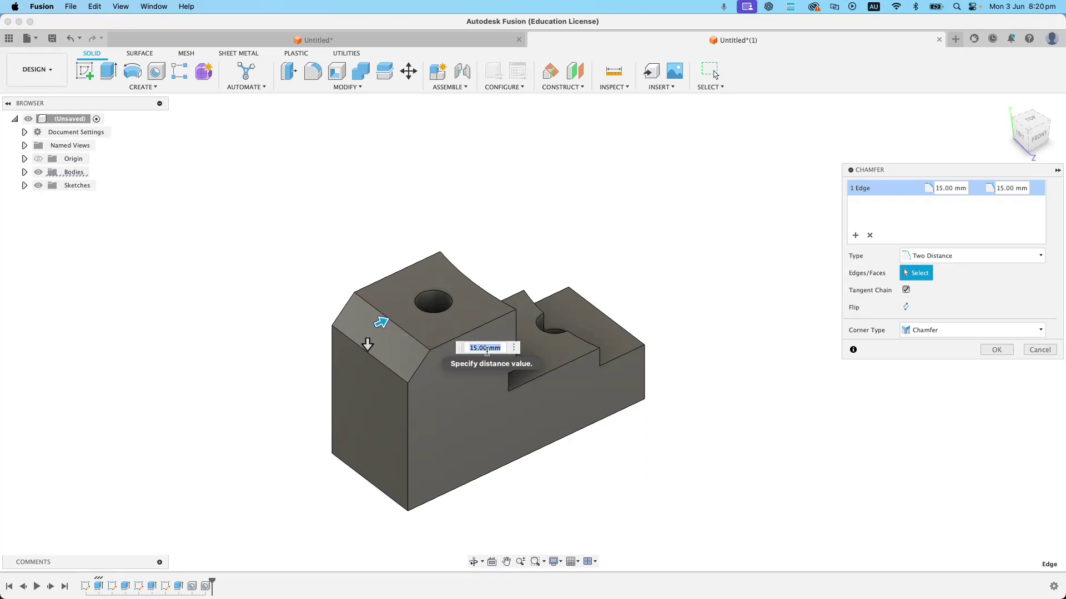
text(15)
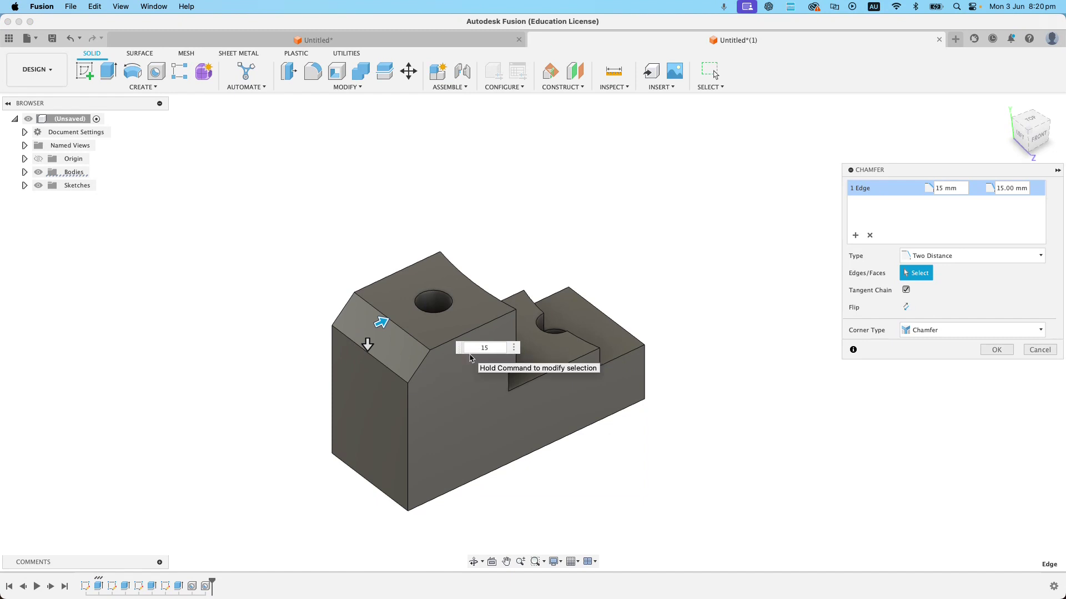
key(Return)
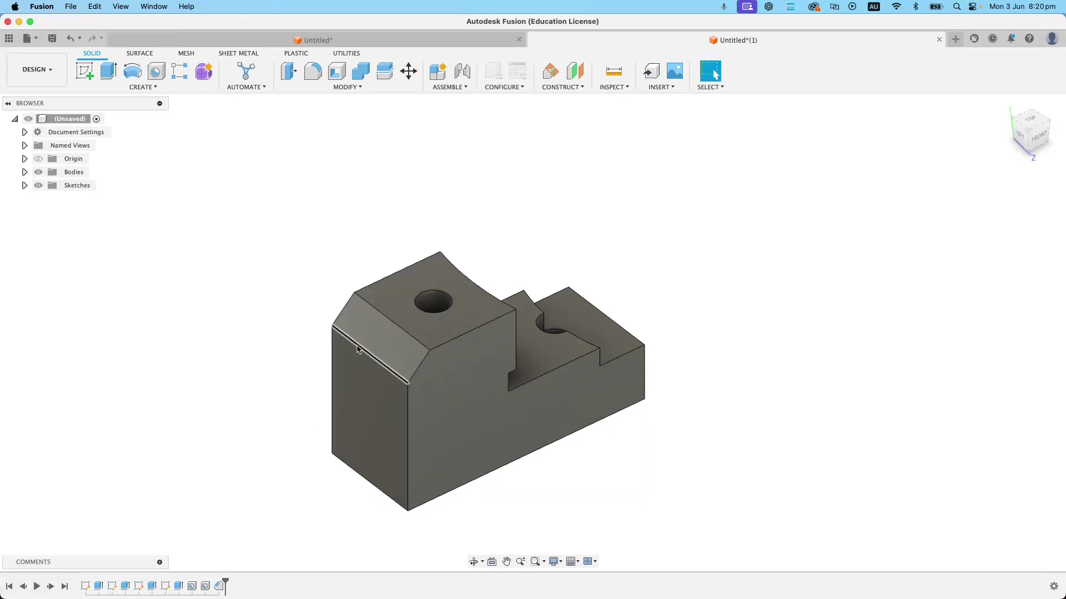
Edit the chamfer so its distance down the end face is 25 mm, checking it against the drawing in Acrobat
right_click(219, 585)
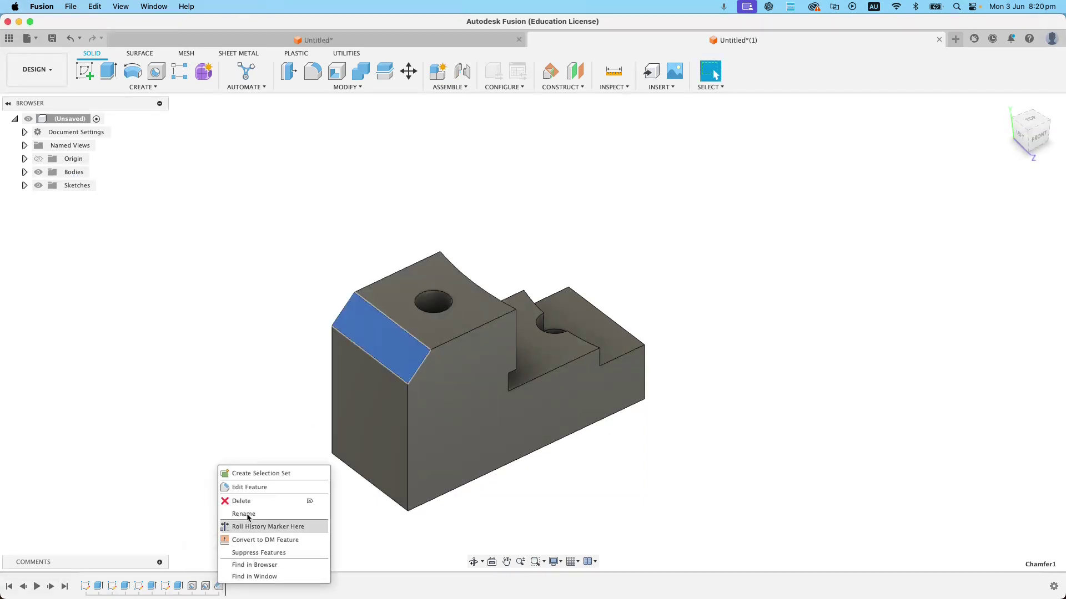
click(255, 488)
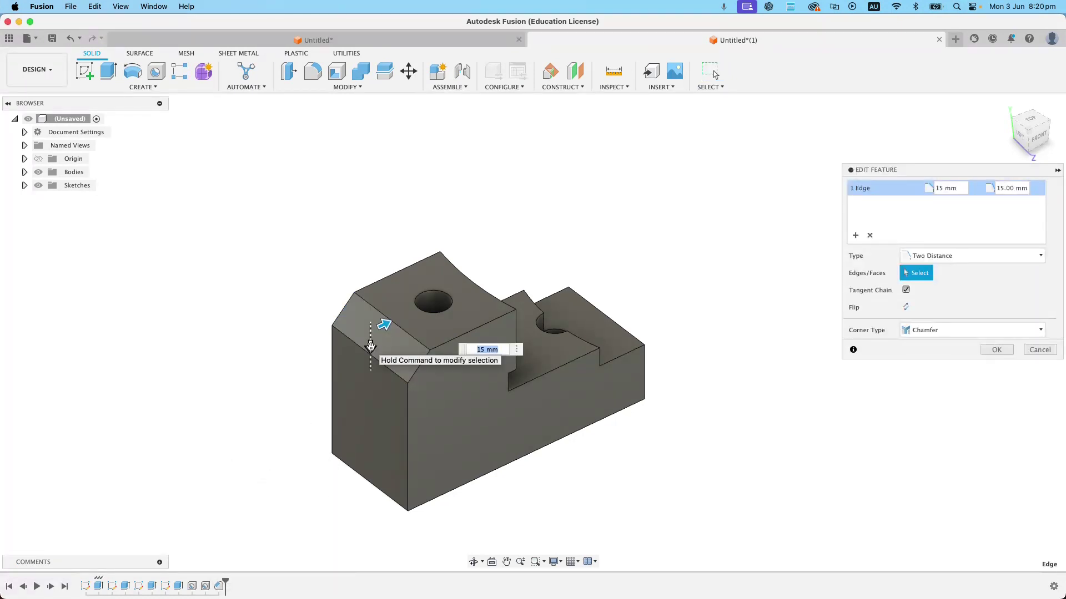
drag(370, 347, 370, 354)
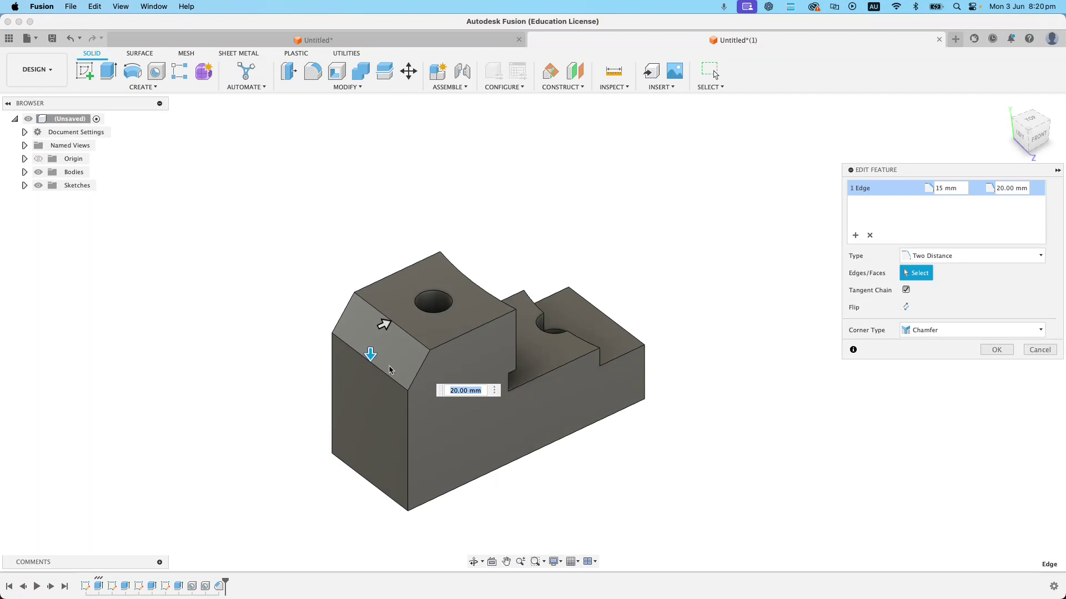
drag(371, 356, 370, 362)
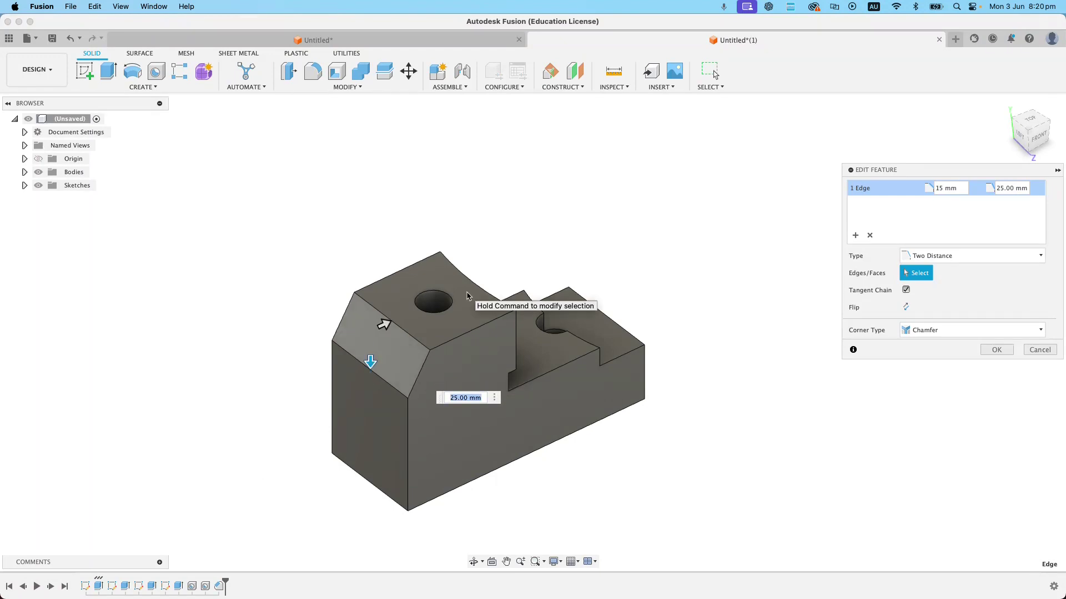
key(super+Tab)
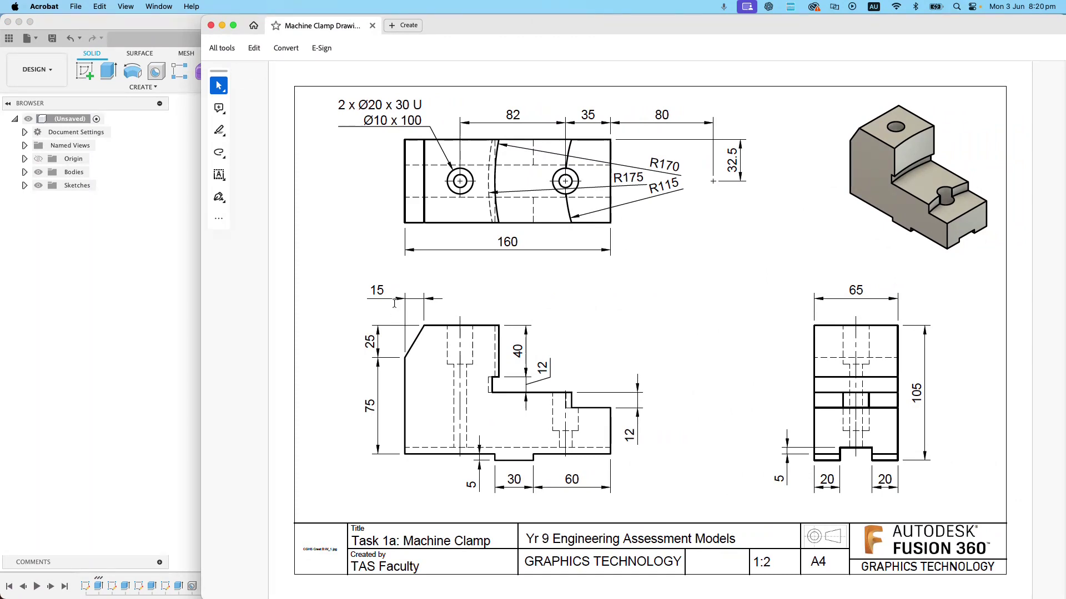
key(super+m)
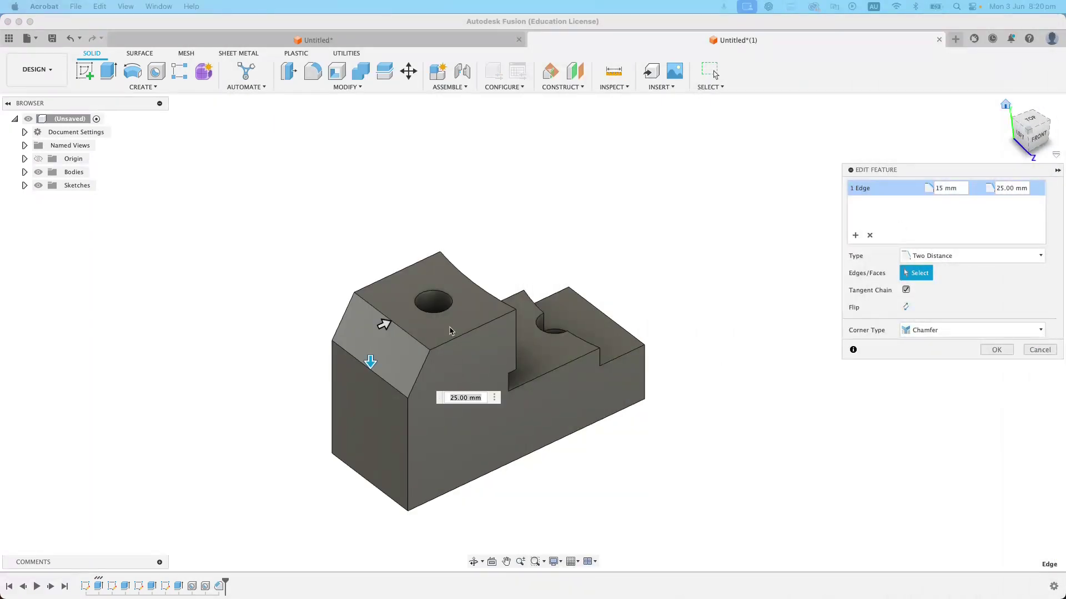
click(995, 350)
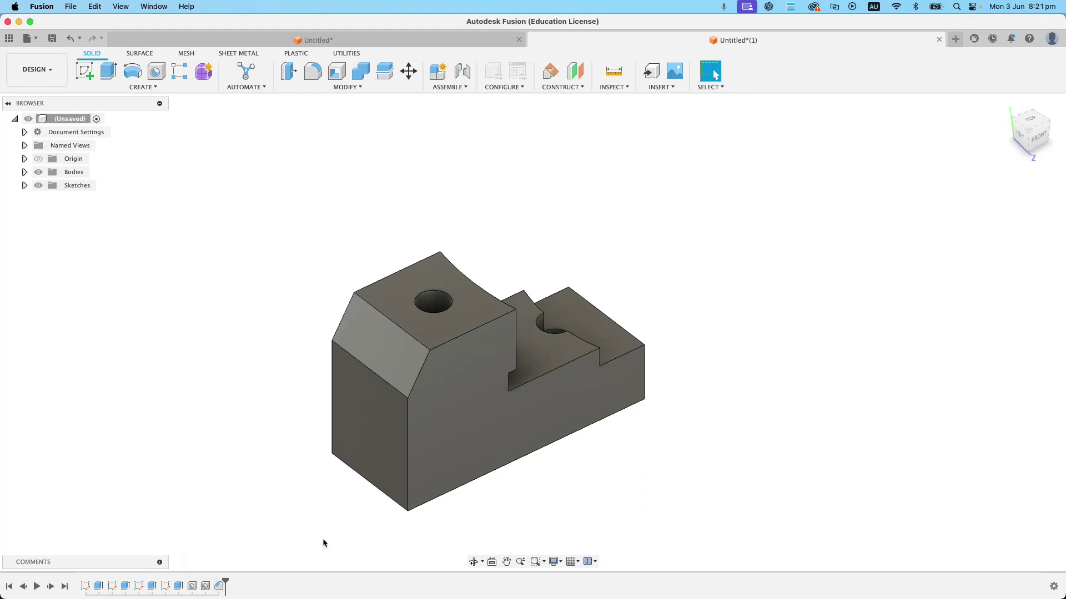
Check the underside tab on the Acrobat drawing, then sketch a 30 by 5 mm rectangle below the block's stepped side face in Fusion
mouse_move(1065, 37)
mouse_down()
mouse_move(524, 40)
mouse_move(454, 21)
mouse_up()
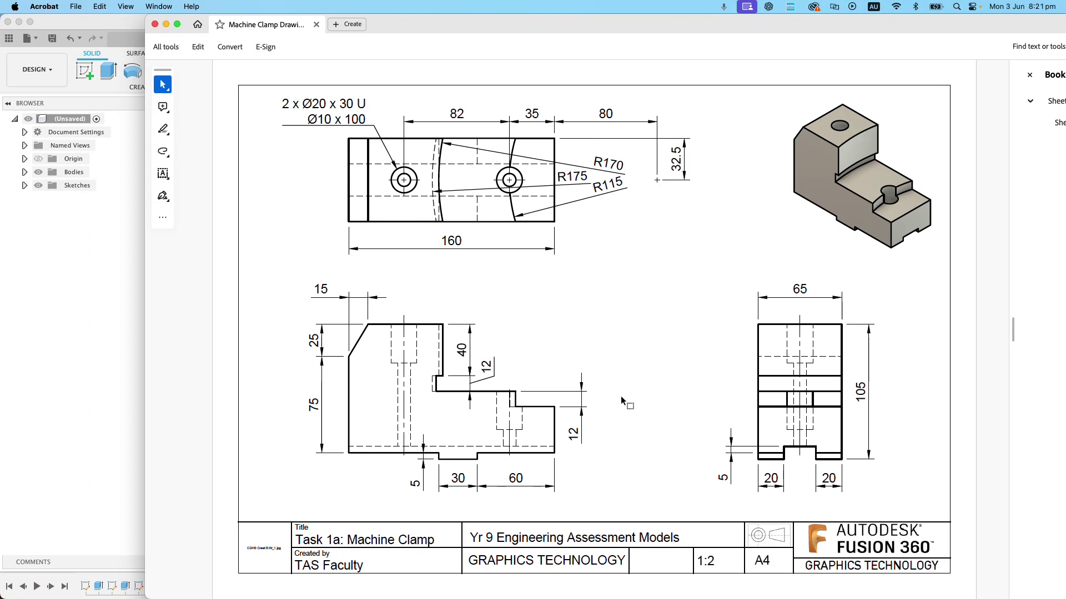
double_click(618, 25)
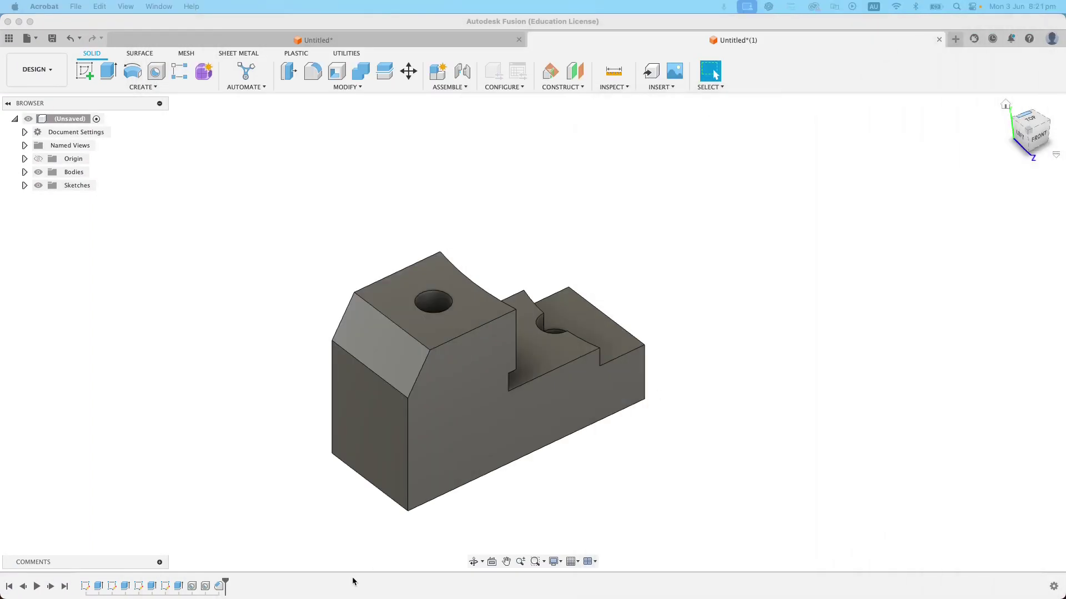
click(413, 436)
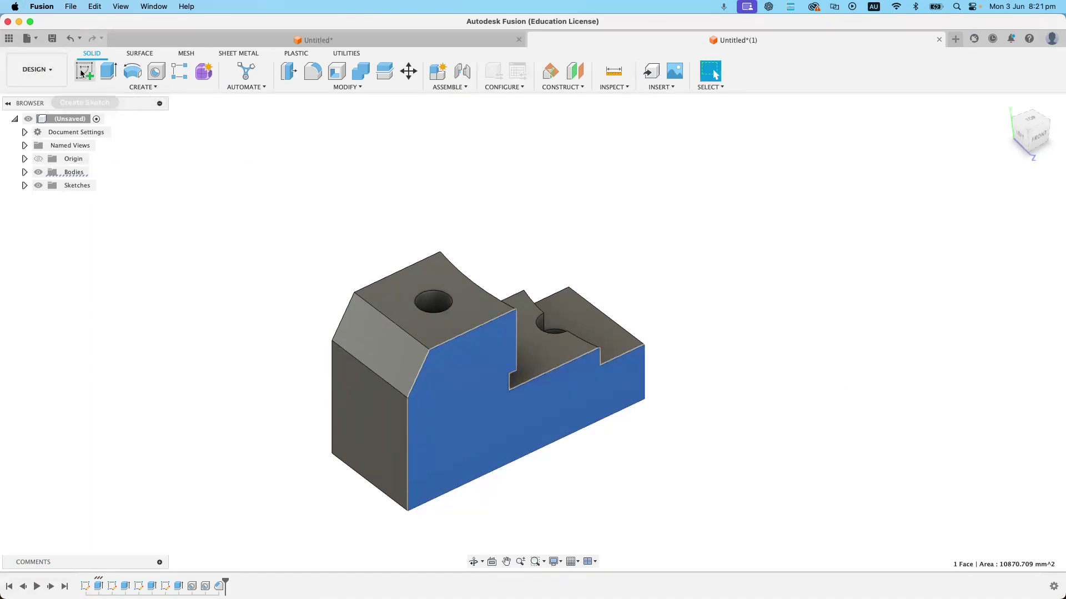
click(82, 73)
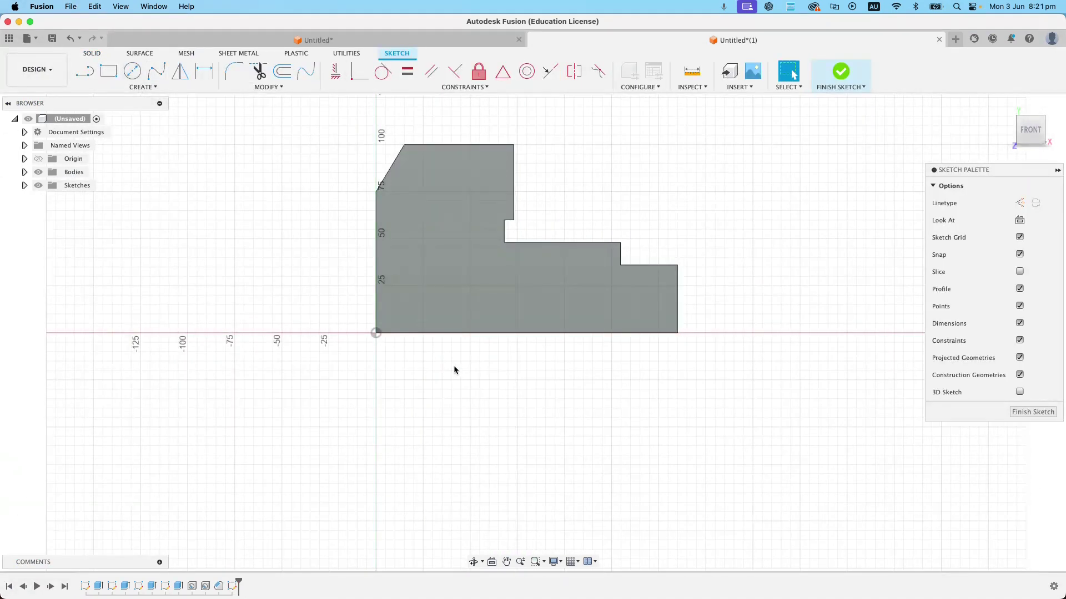
key(r)
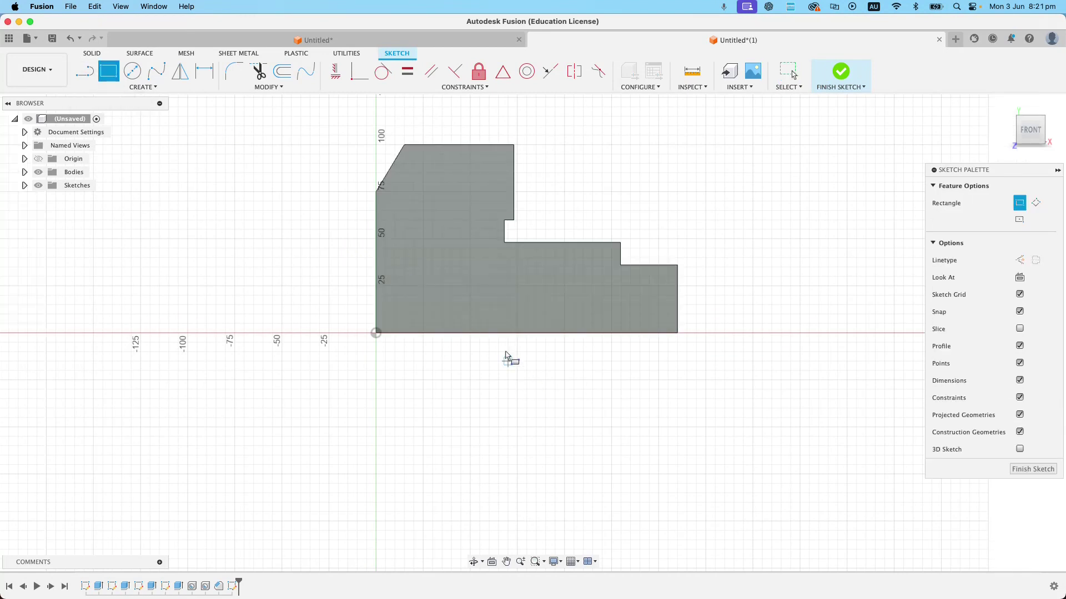
click(499, 333)
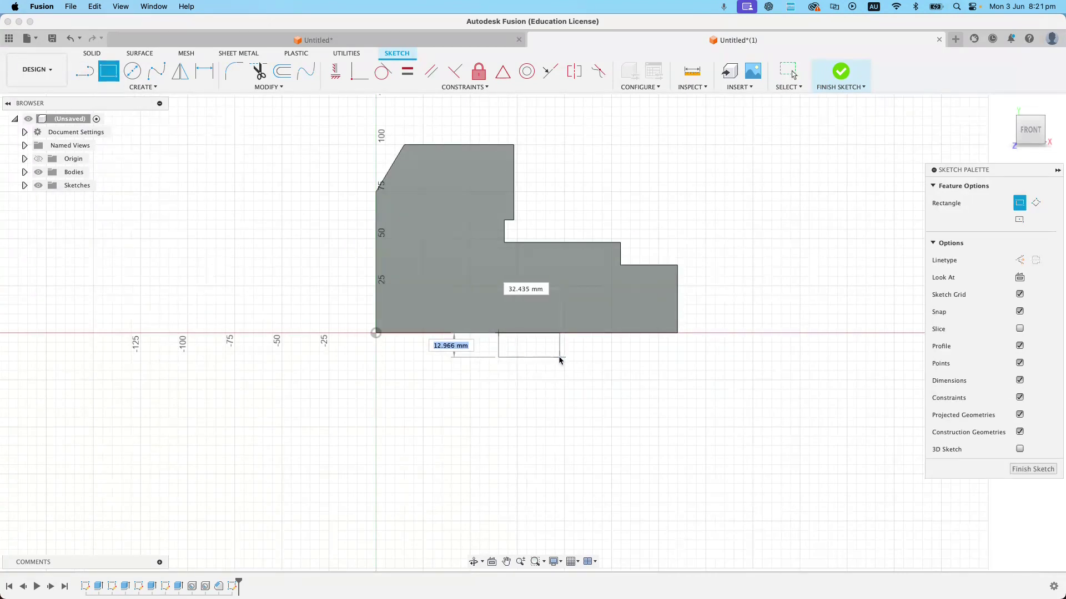
text(5)
key(Tab)
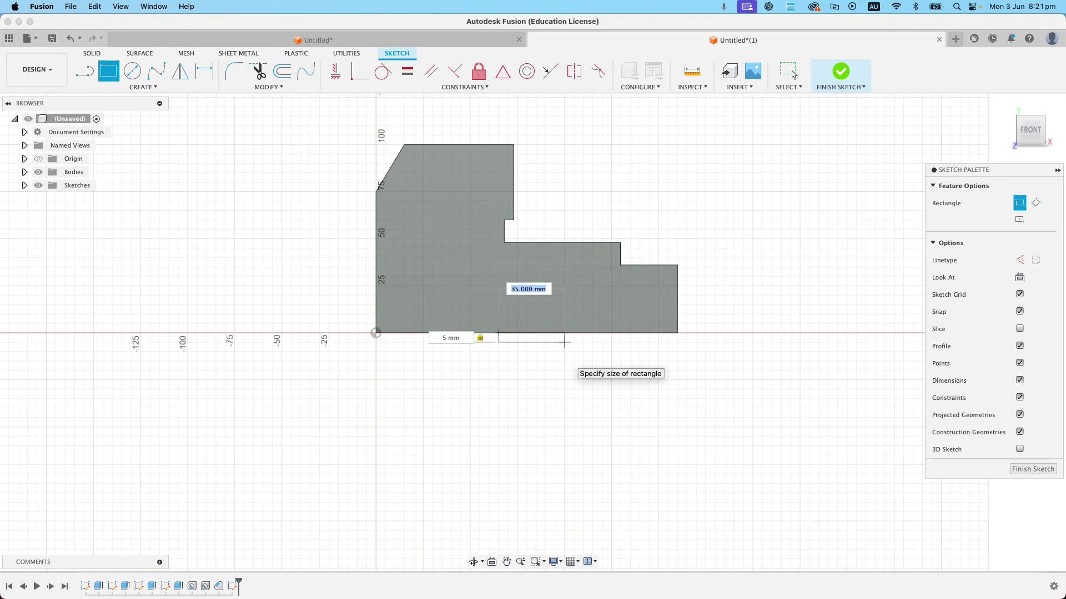
text(30)
key(Return)
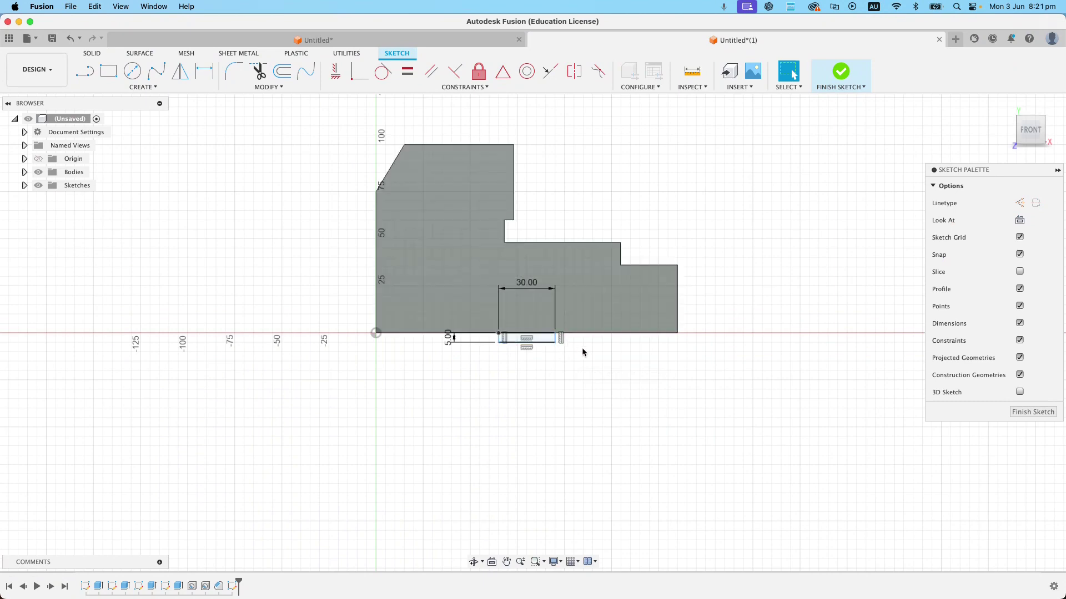
Dimension the rectangle's nearer short side 60 mm from the block's low end and finish the sketch
key(d)
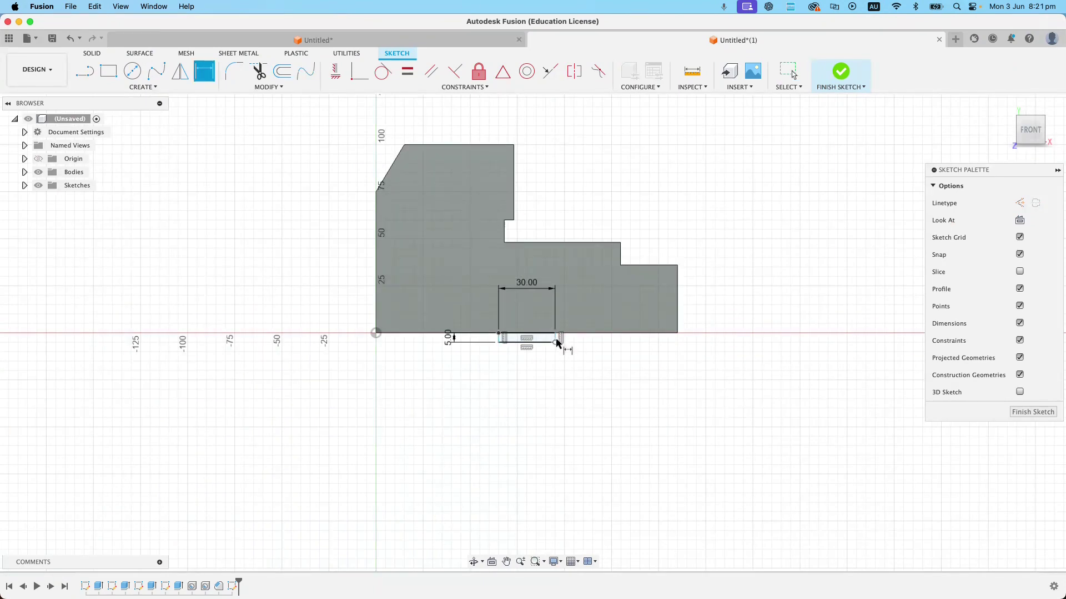
scroll(557, 336, up, 5)
click(547, 336)
scroll(548, 358, down, 5)
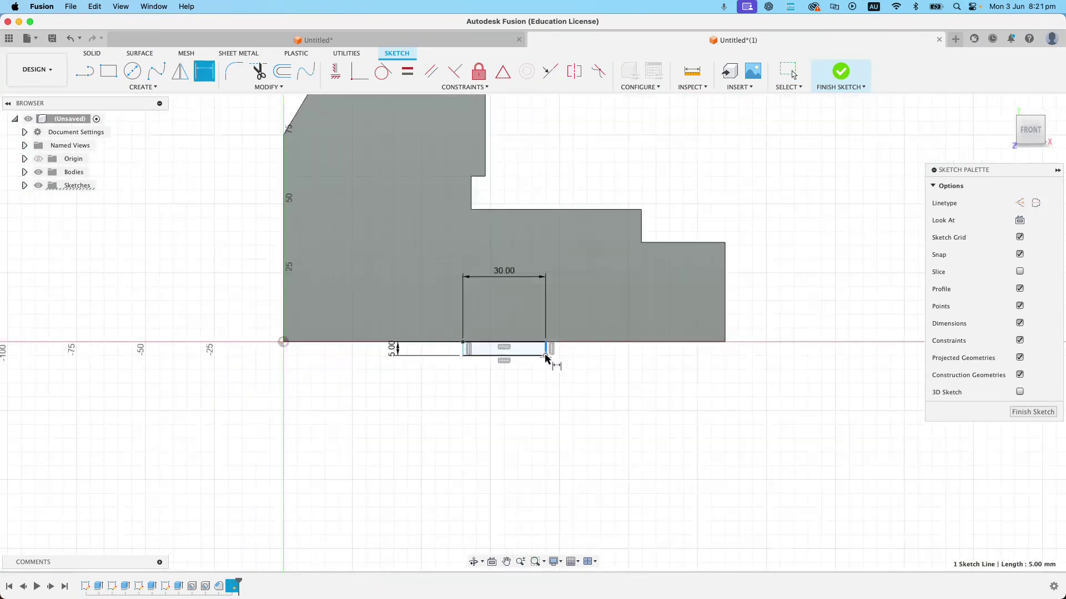
click(721, 349)
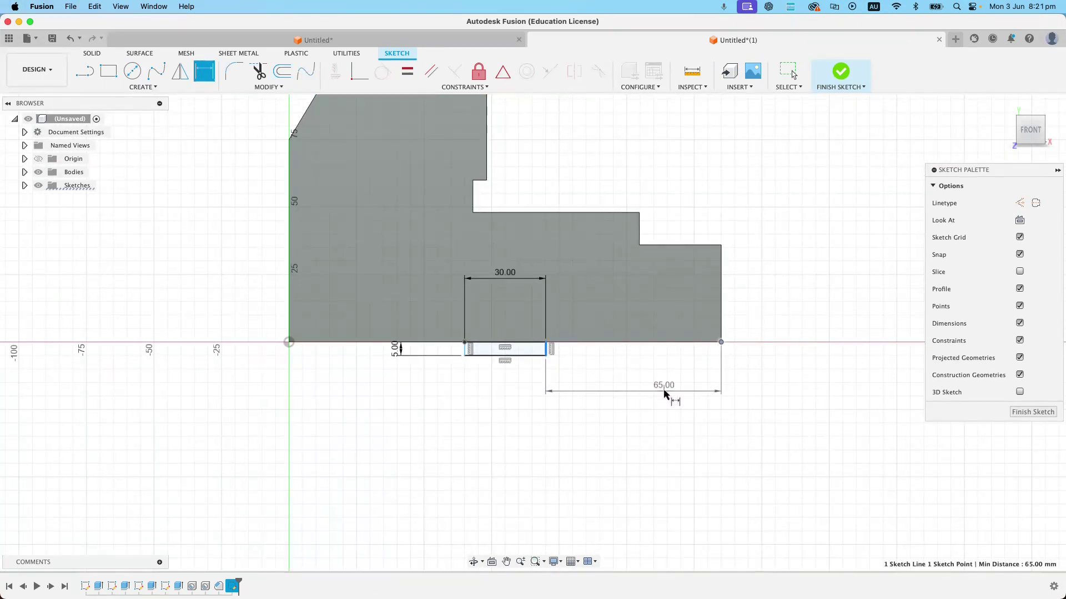
click(660, 391)
text(60)
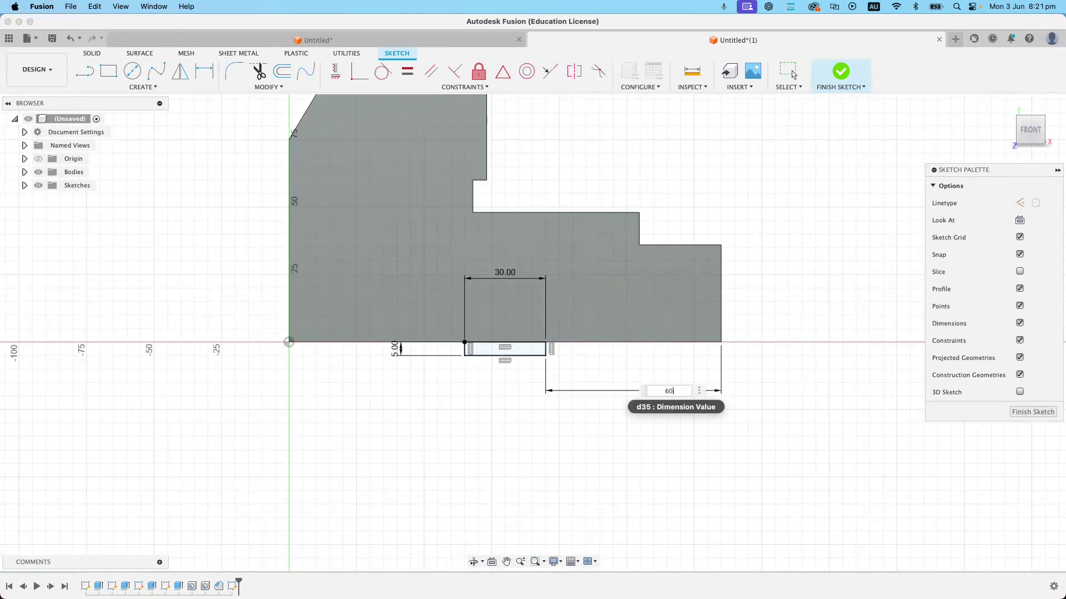
key(Return)
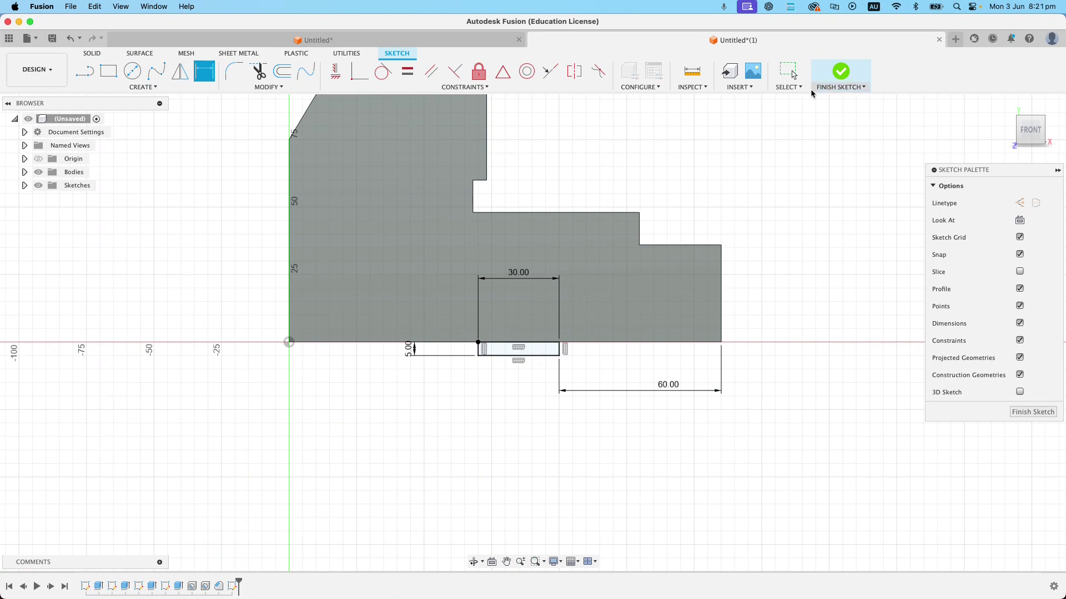
click(840, 71)
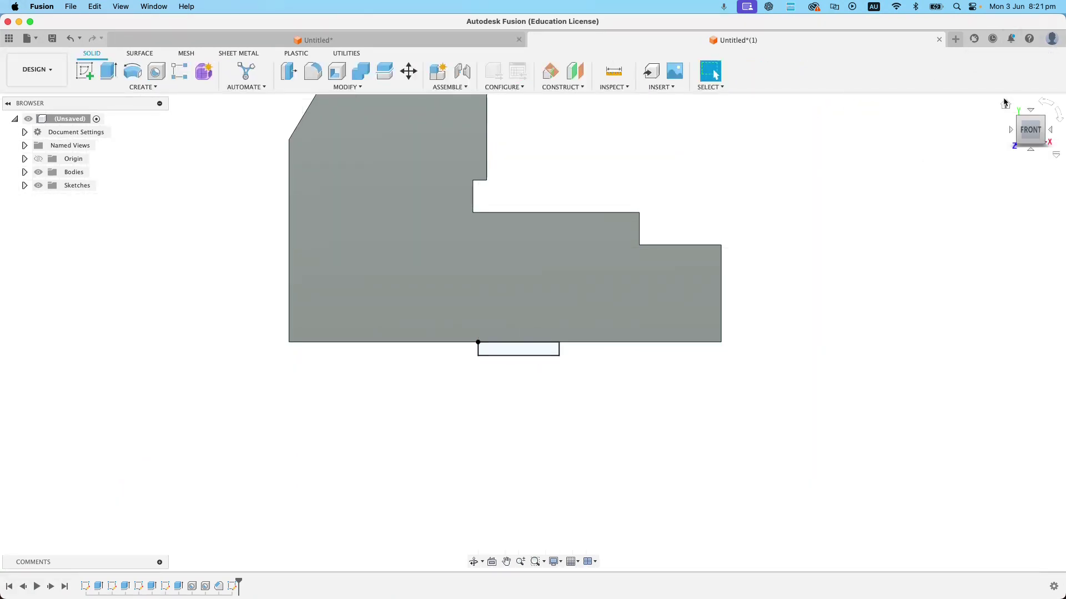
Extrude the rectangular underside profile -65 mm across the block's width, joining it to the body as the tab
click(1006, 106)
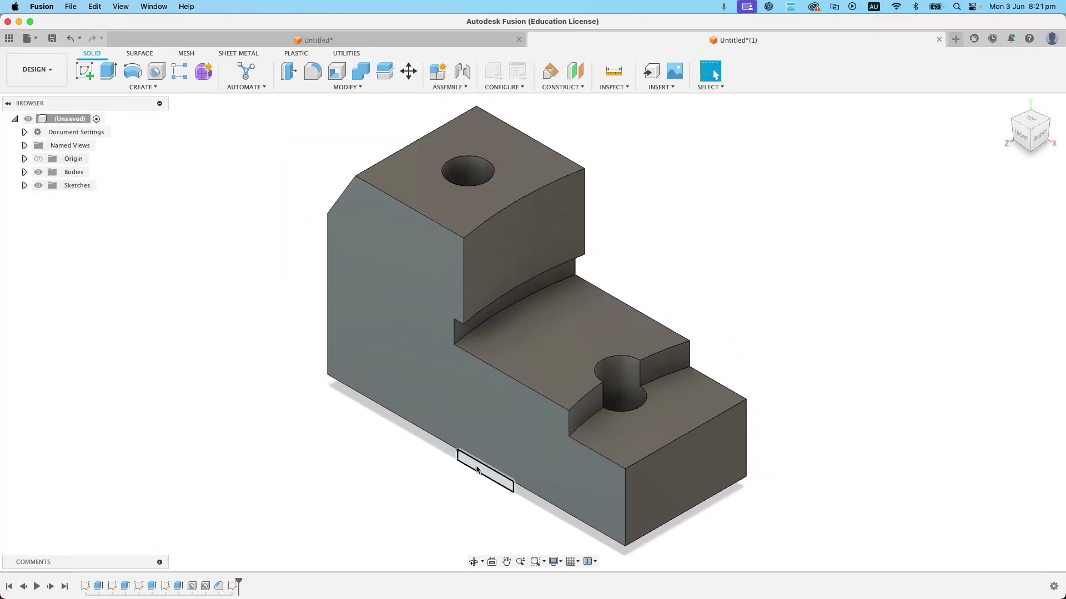
click(480, 472)
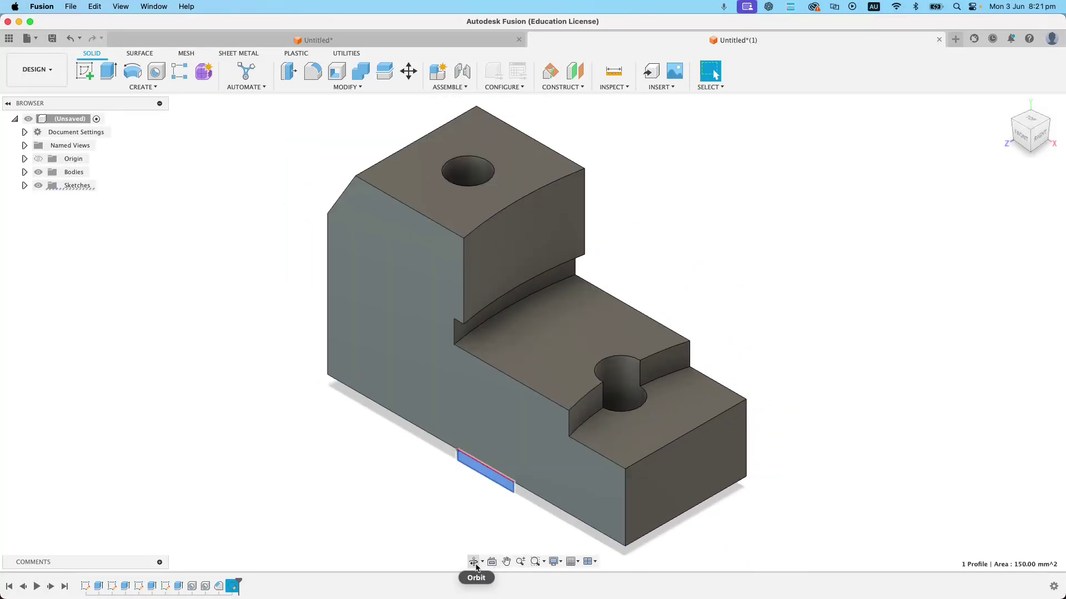
click(473, 561)
drag(445, 431, 559, 365)
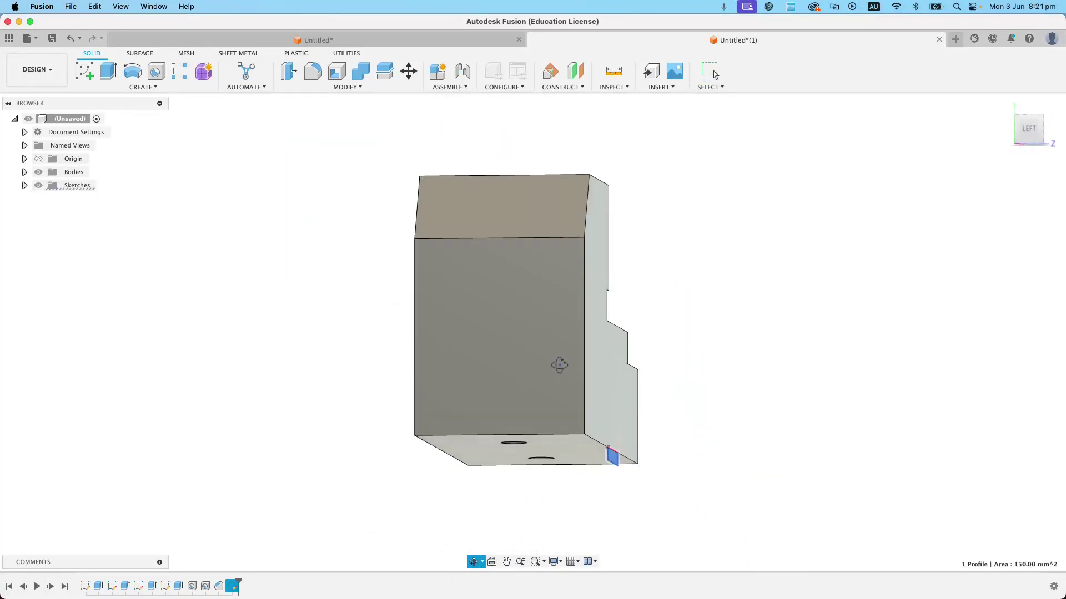
click(108, 71)
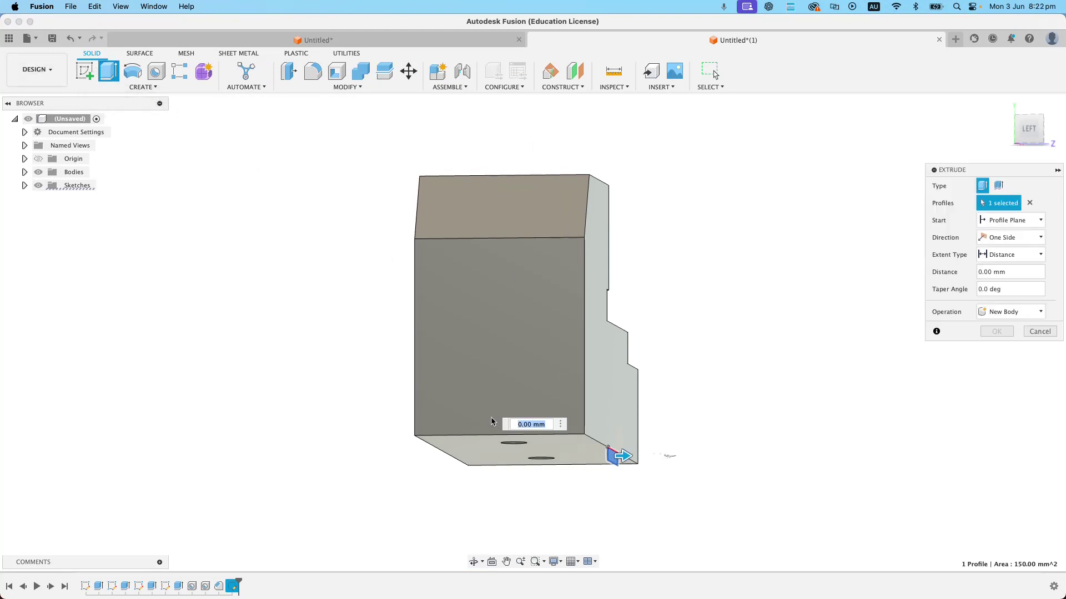
drag(635, 457, 511, 464)
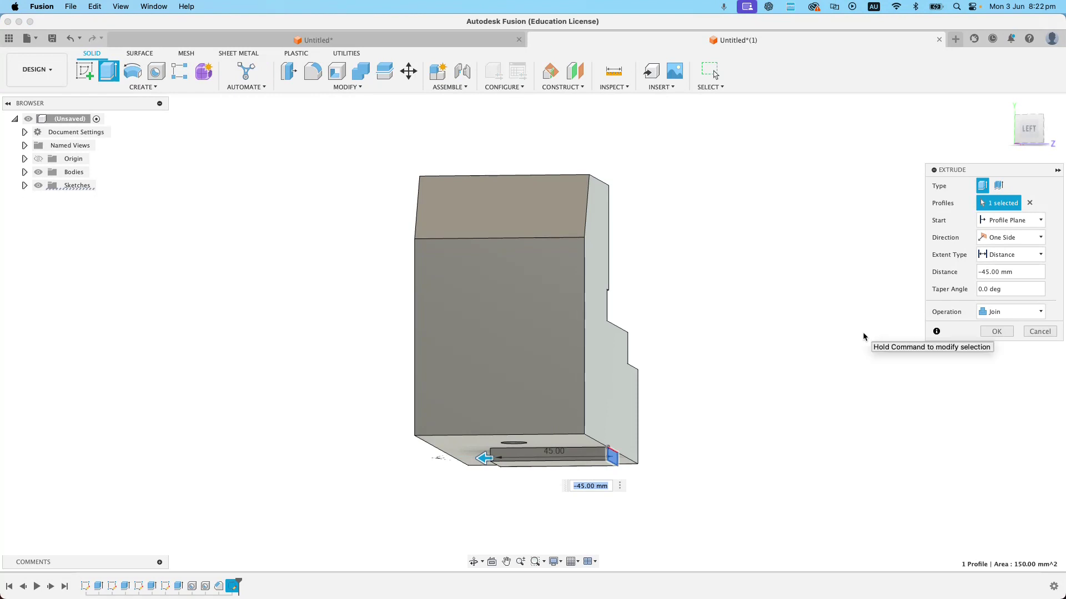
text(-65)
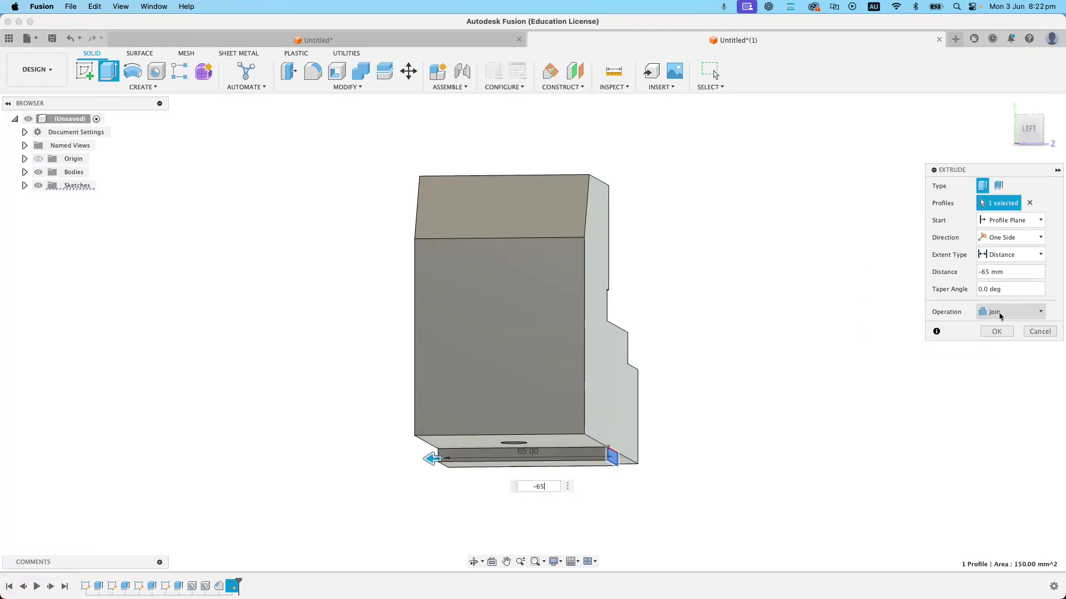
click(996, 329)
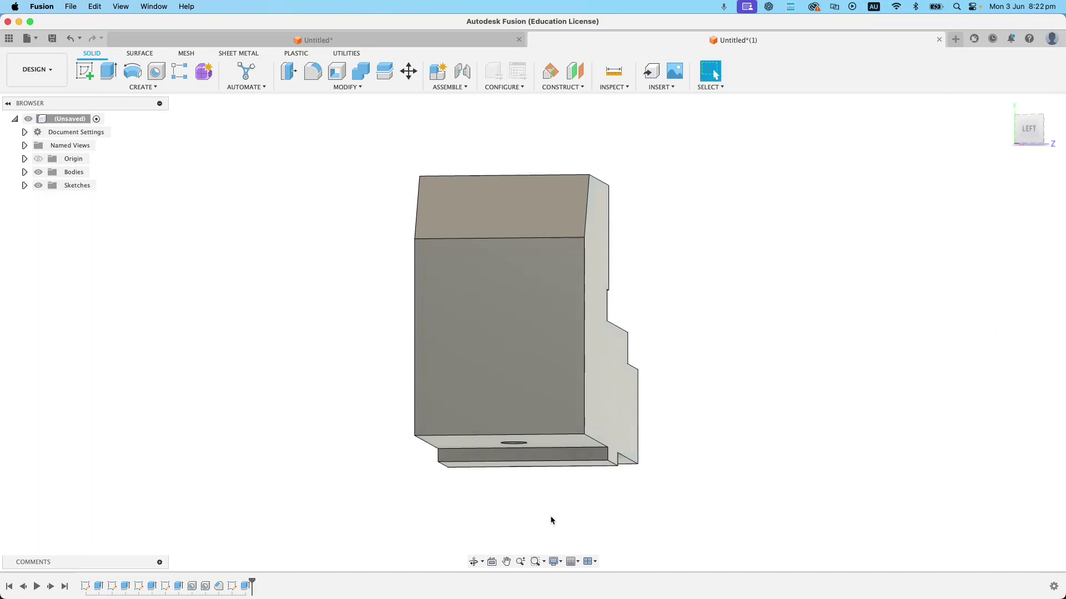
Check the underside slot on the Acrobat drawing, then sketch a rectangle about 32 by 33 mm across the low end face's bottom edge in Fusion
drag(547, 392, 413, 409)
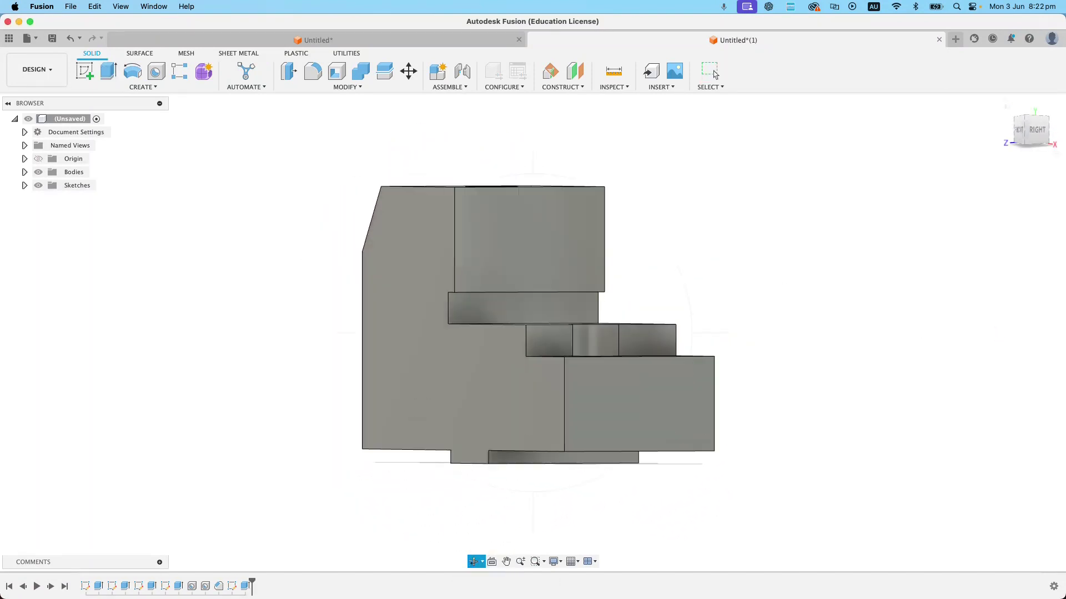
drag(1065, 25, 356, 19)
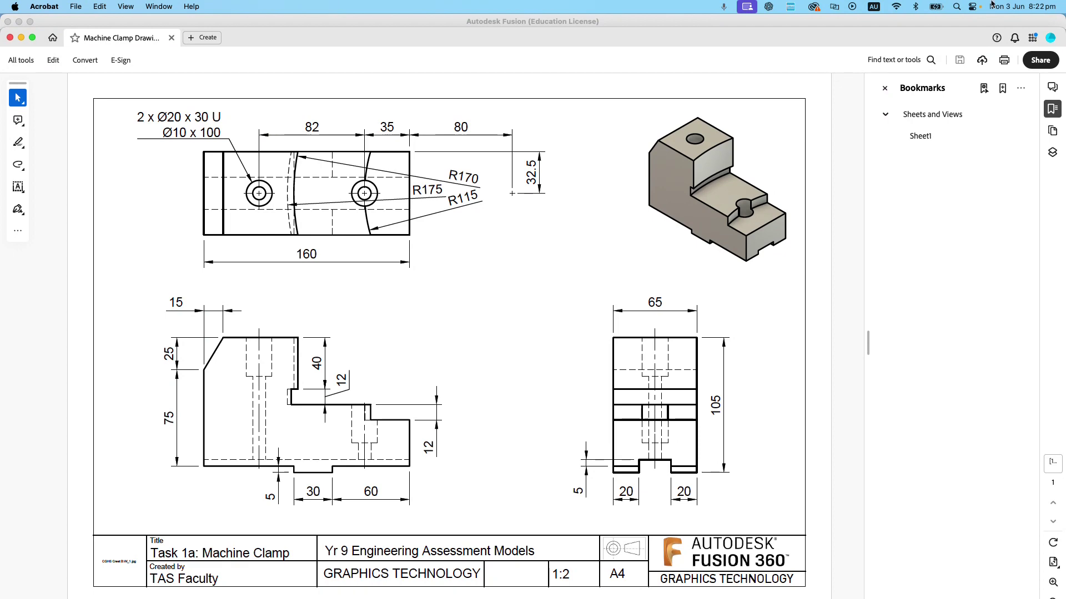
double_click(291, 40)
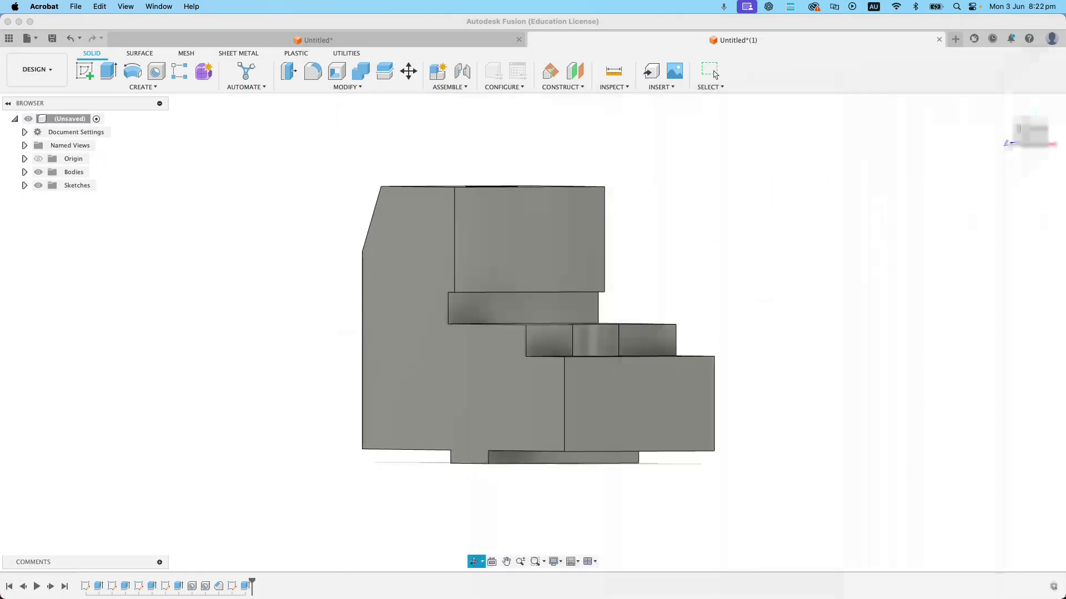
scroll(590, 423, down, 5)
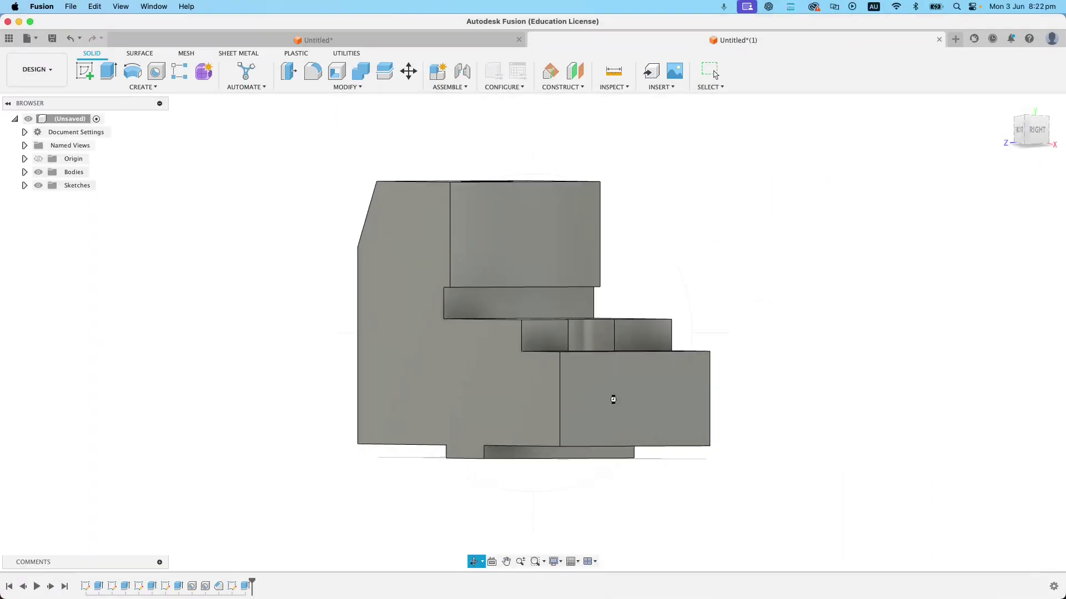
drag(532, 266, 562, 324)
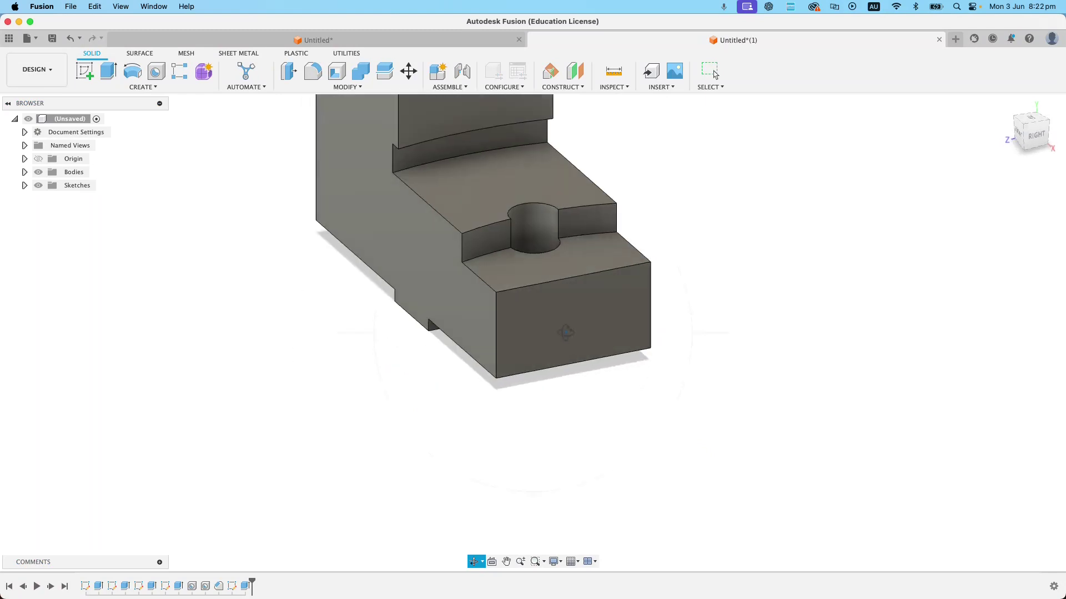
key(Escape)
click(634, 343)
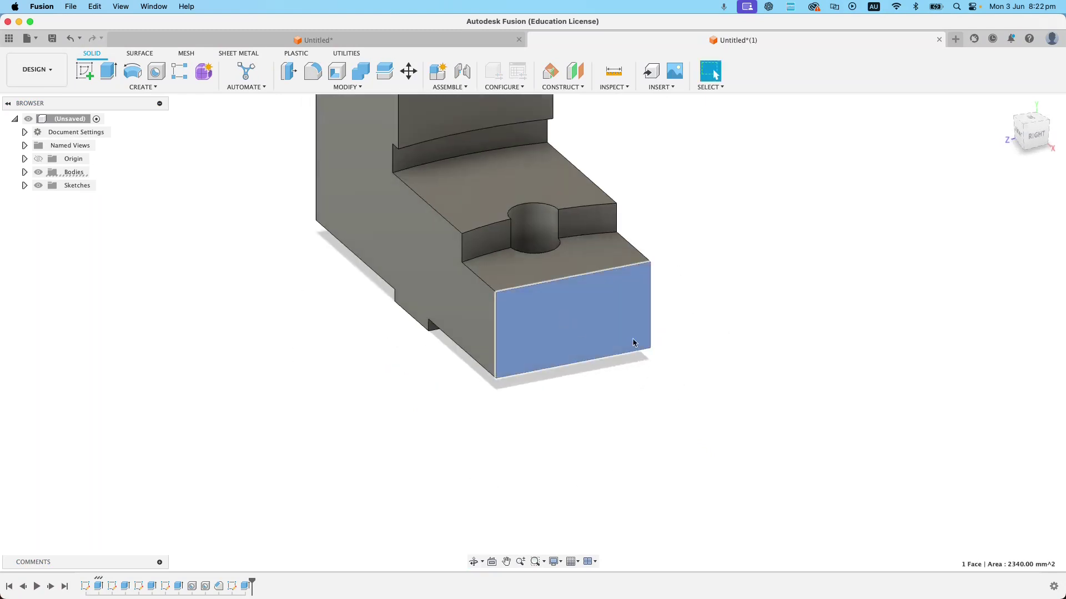
click(85, 71)
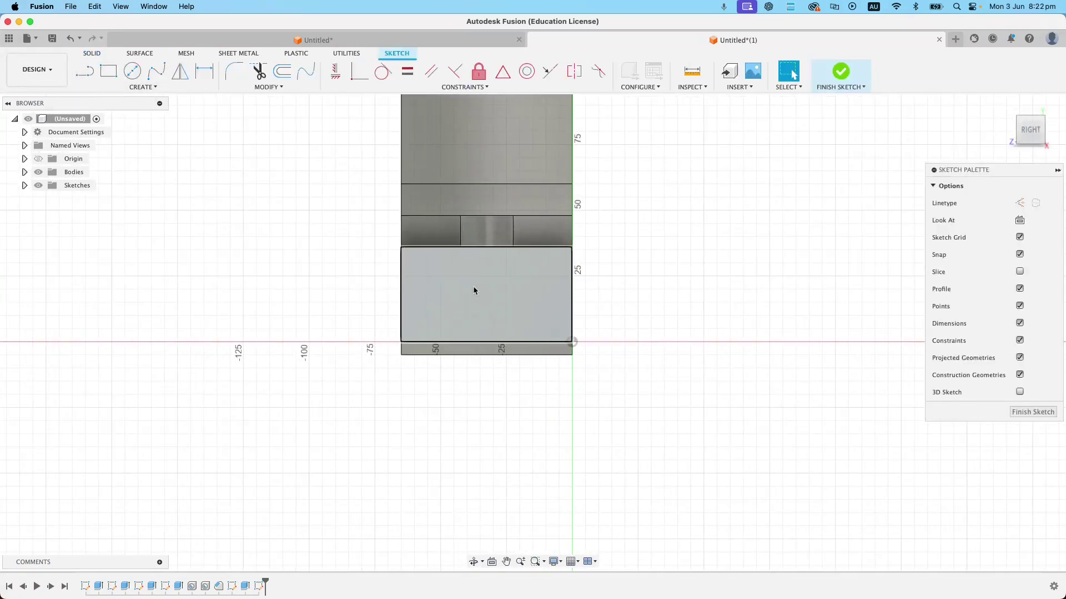
click(108, 71)
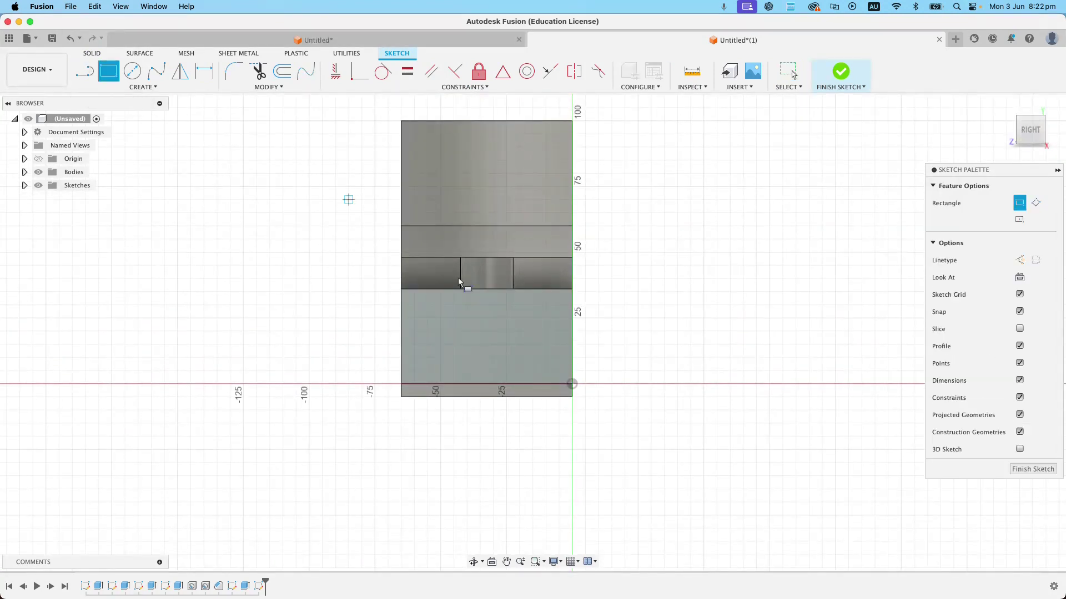
click(448, 363)
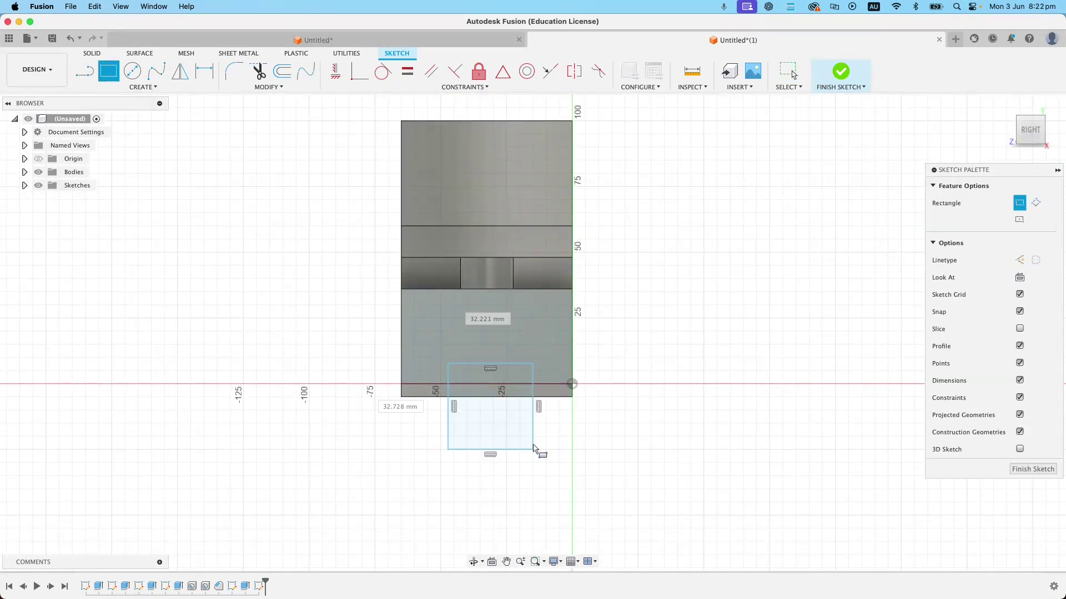
click(533, 449)
Dimension each vertical side of the slot rectangle 20 mm from the block's nearest side edge
key(d)
click(448, 377)
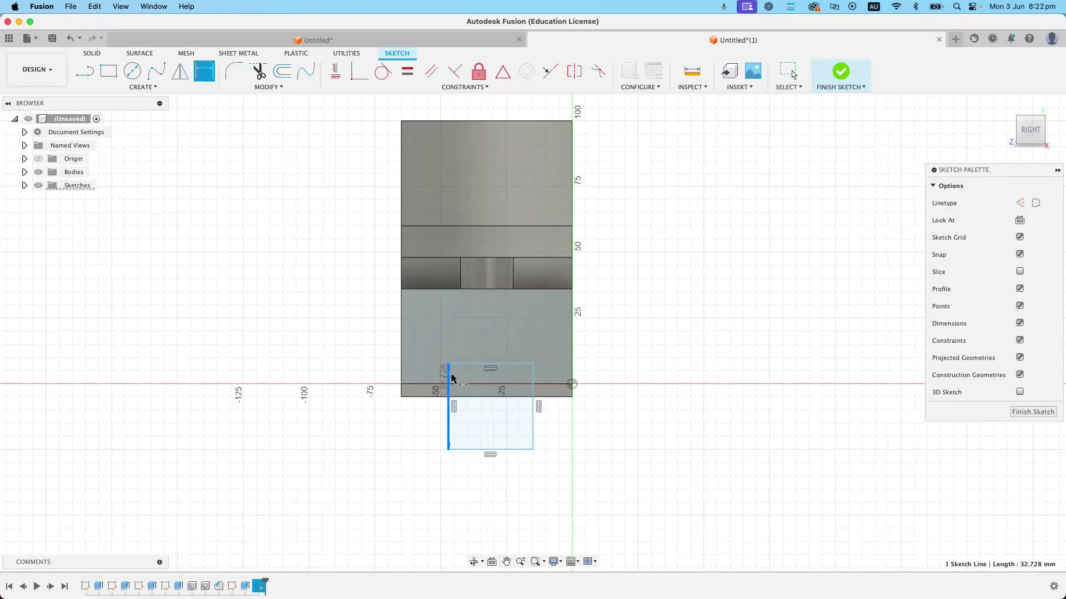
click(401, 348)
click(409, 458)
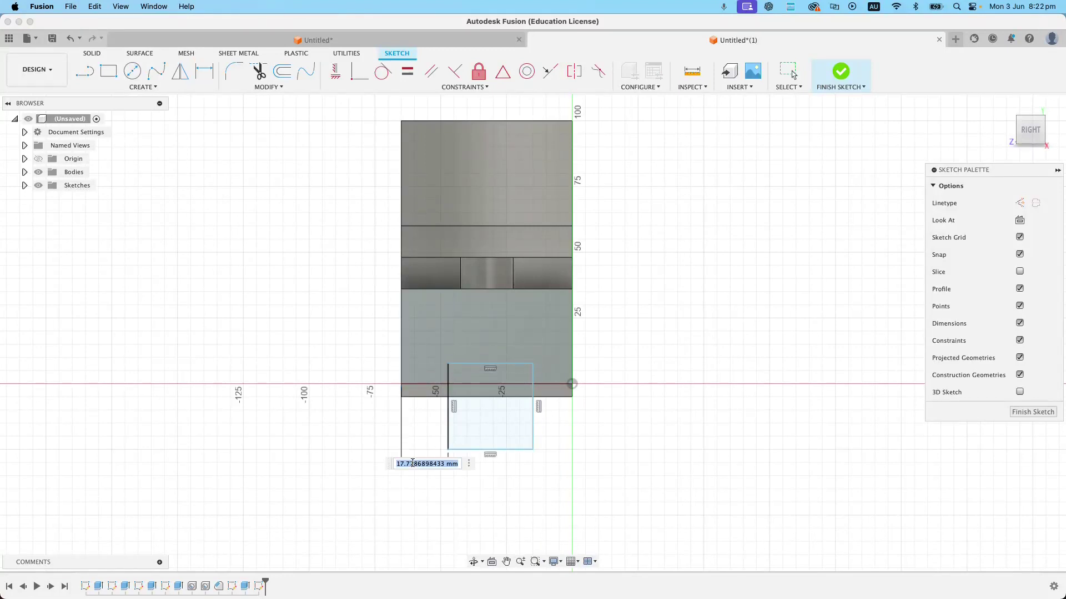
text(20)
key(Return)
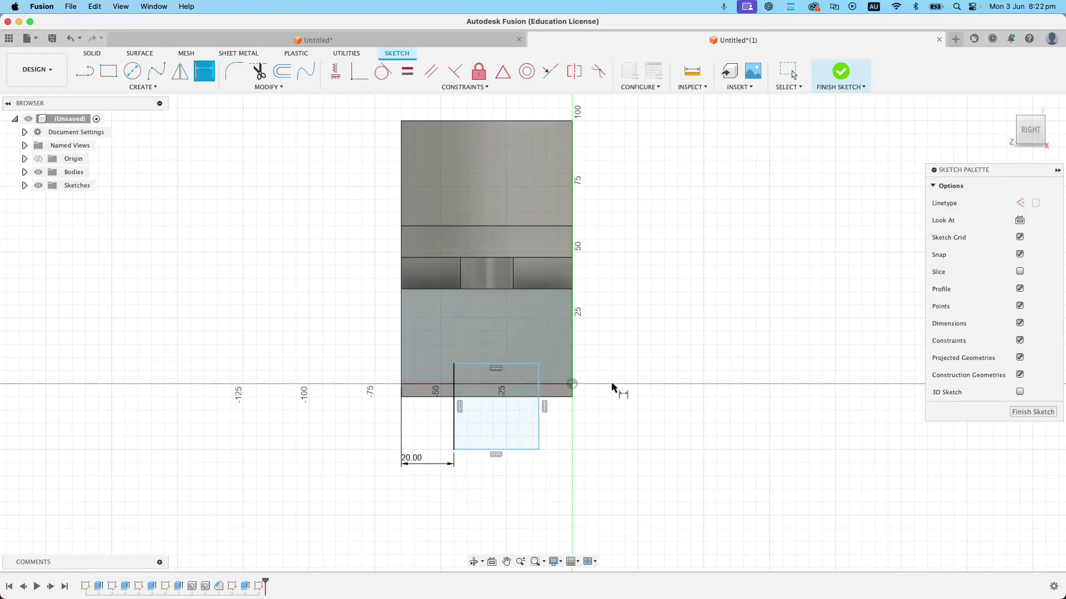
click(539, 406)
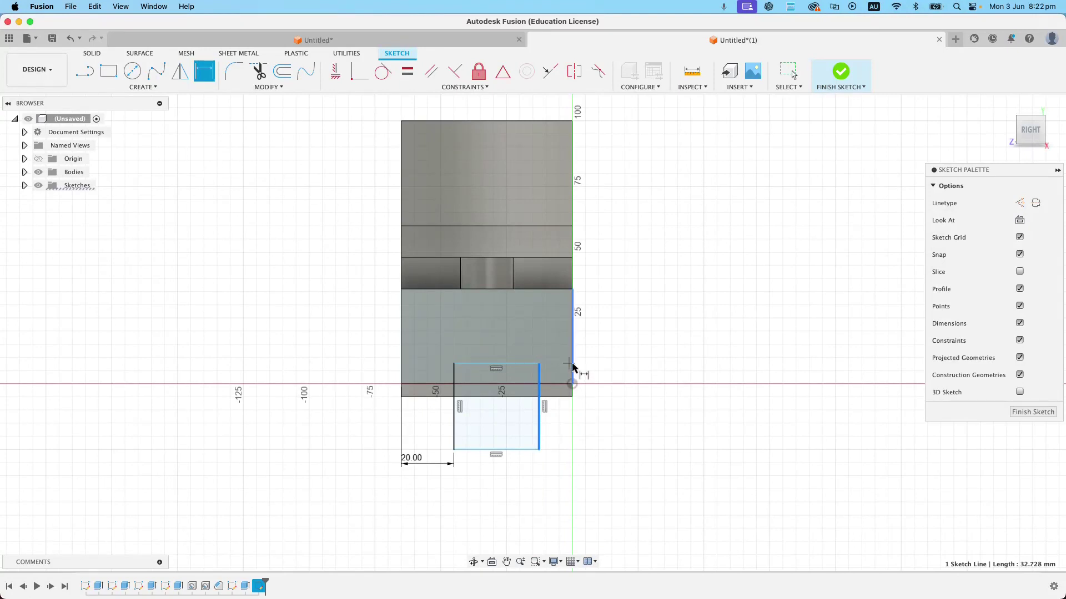
click(573, 360)
click(564, 485)
text(2)
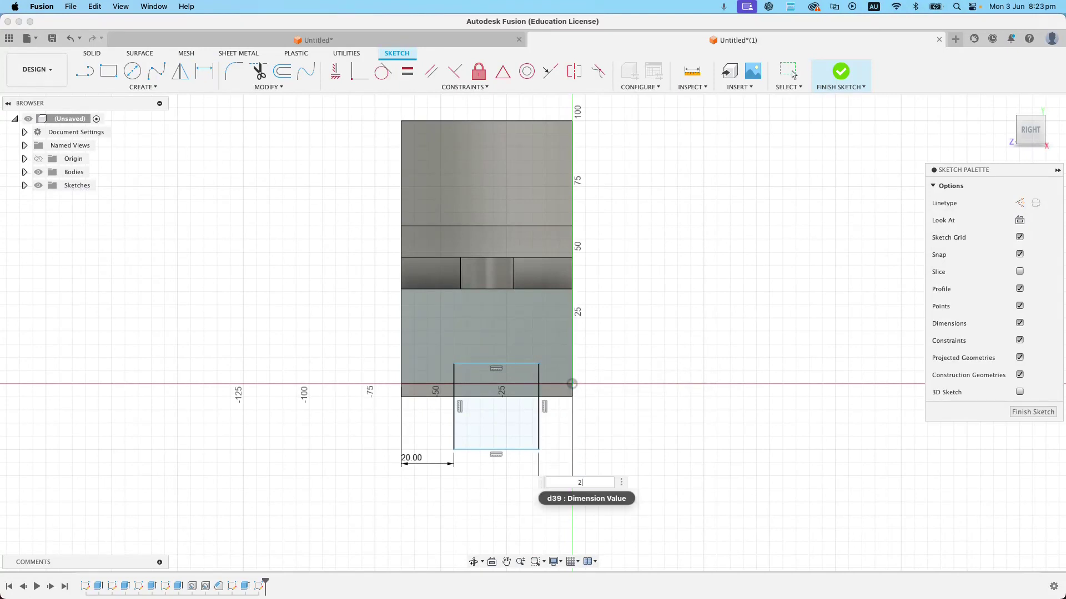
text(0)
key(Return)
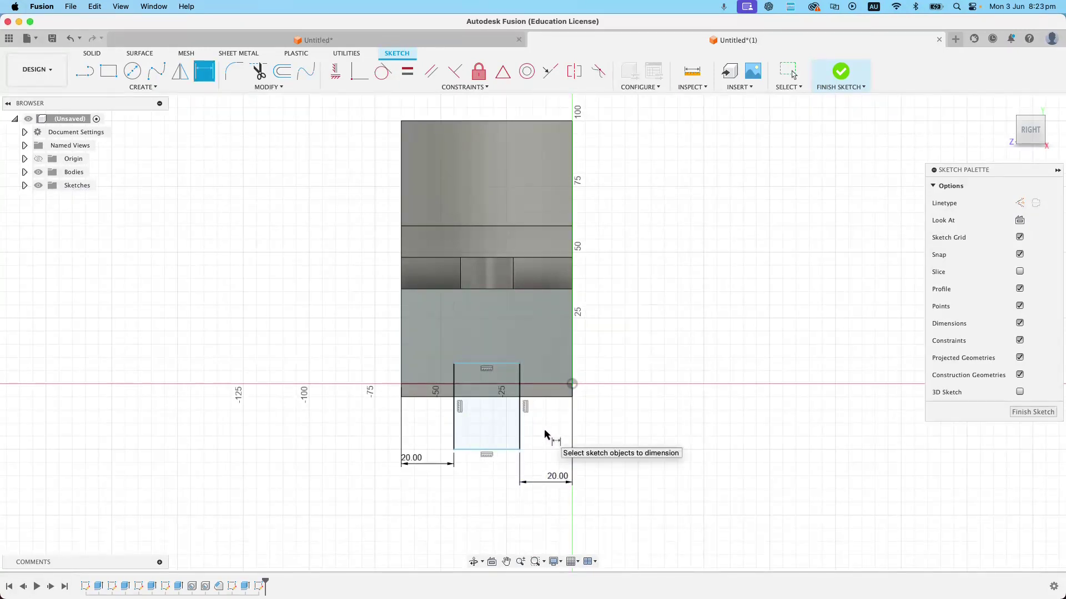
Dimension the rectangle's top side 5 mm above the end face's bottom edge and finish the sketch
click(487, 364)
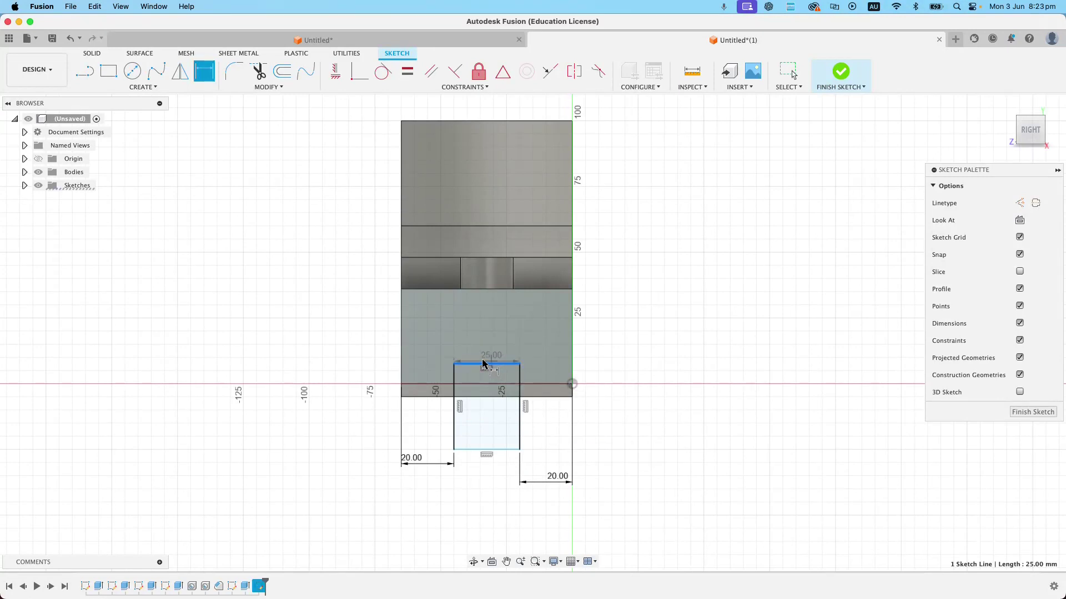
click(415, 384)
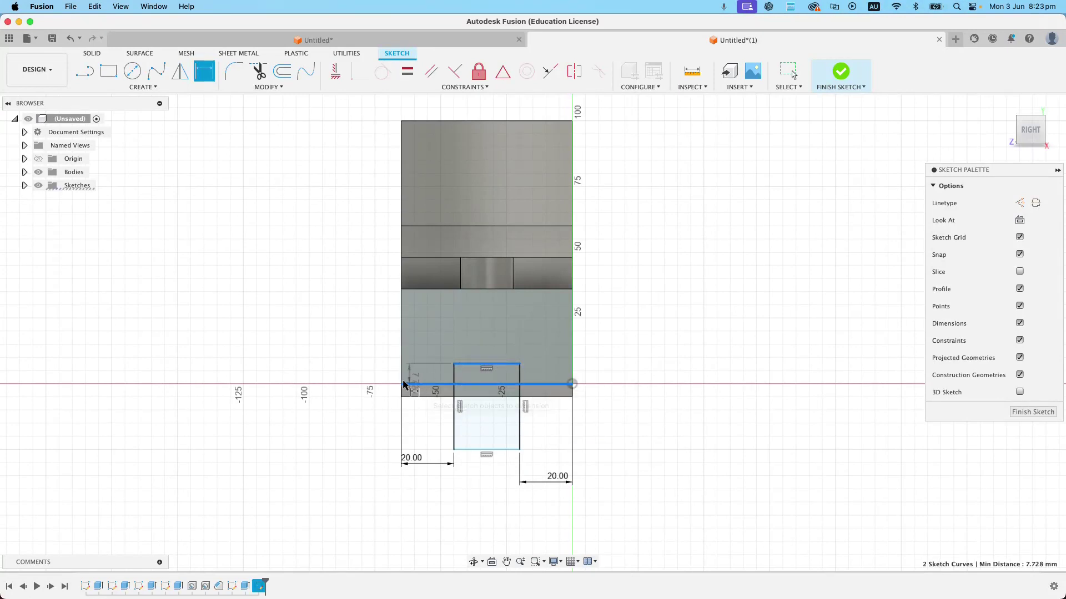
click(371, 371)
text(5)
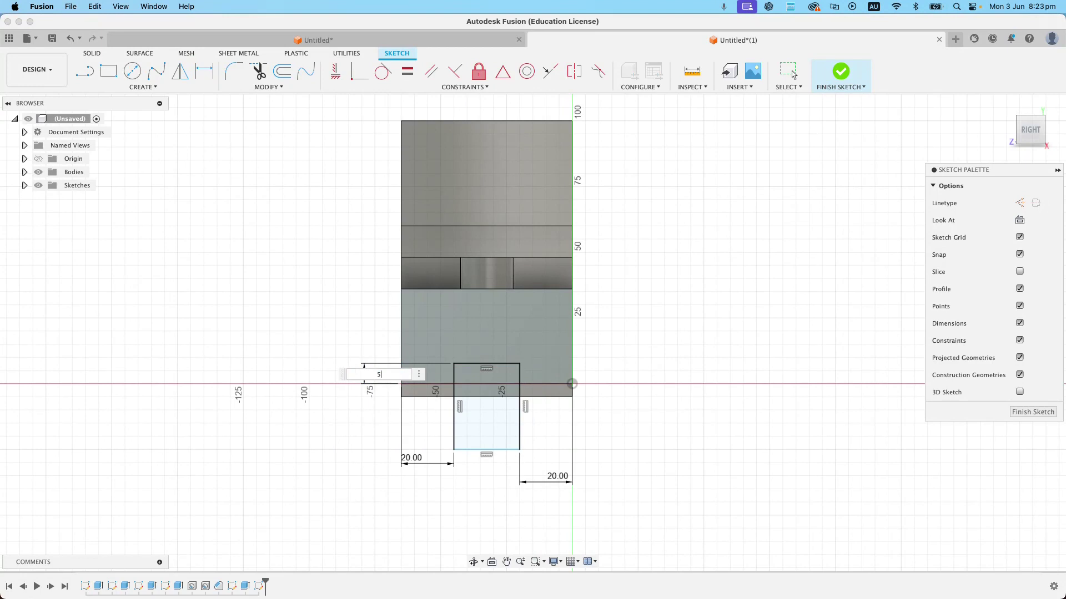
key(Return)
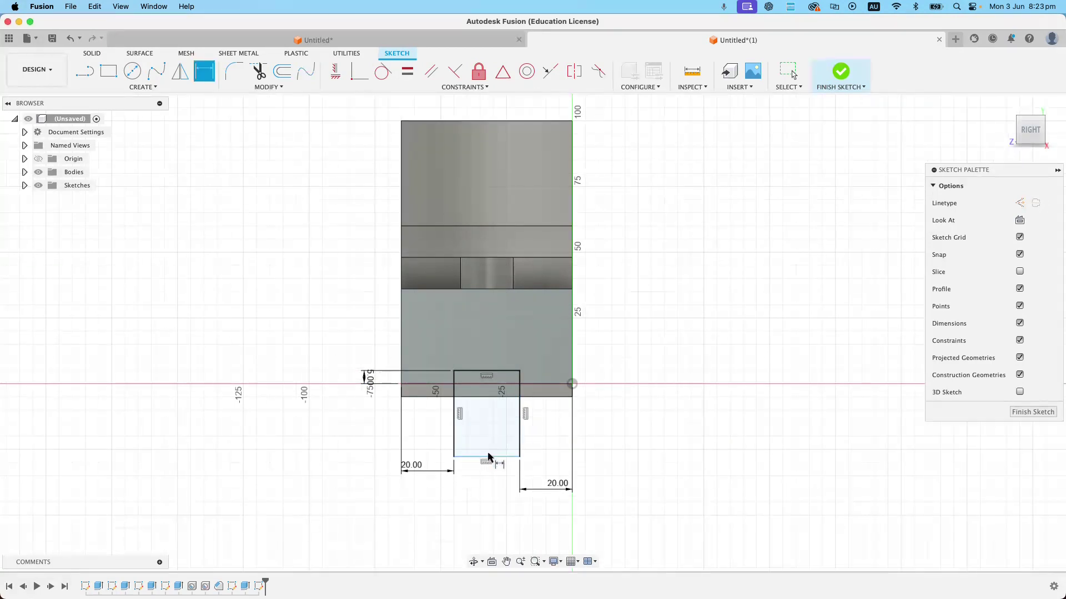
click(840, 71)
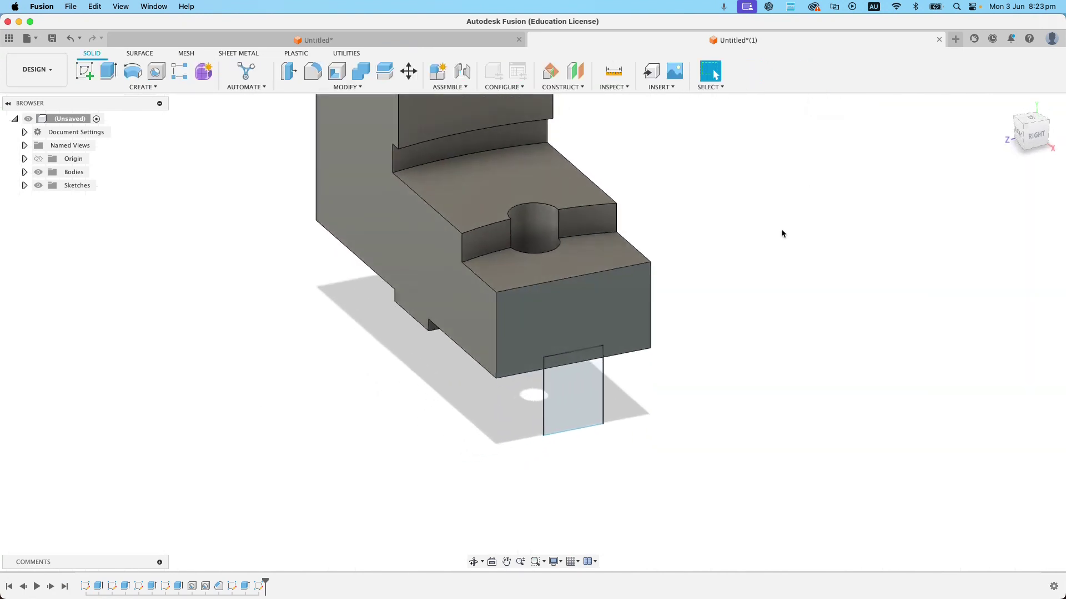
Extrude both rectangle profiles as a cut with extent All along the block's length to form the underside slot
click(583, 361)
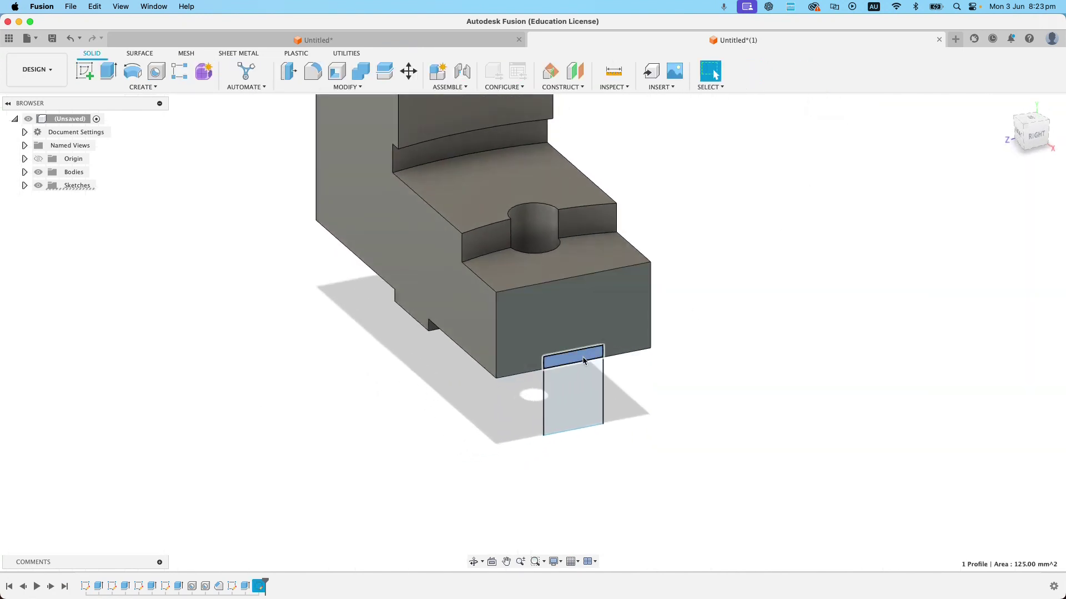
shift+click(590, 395)
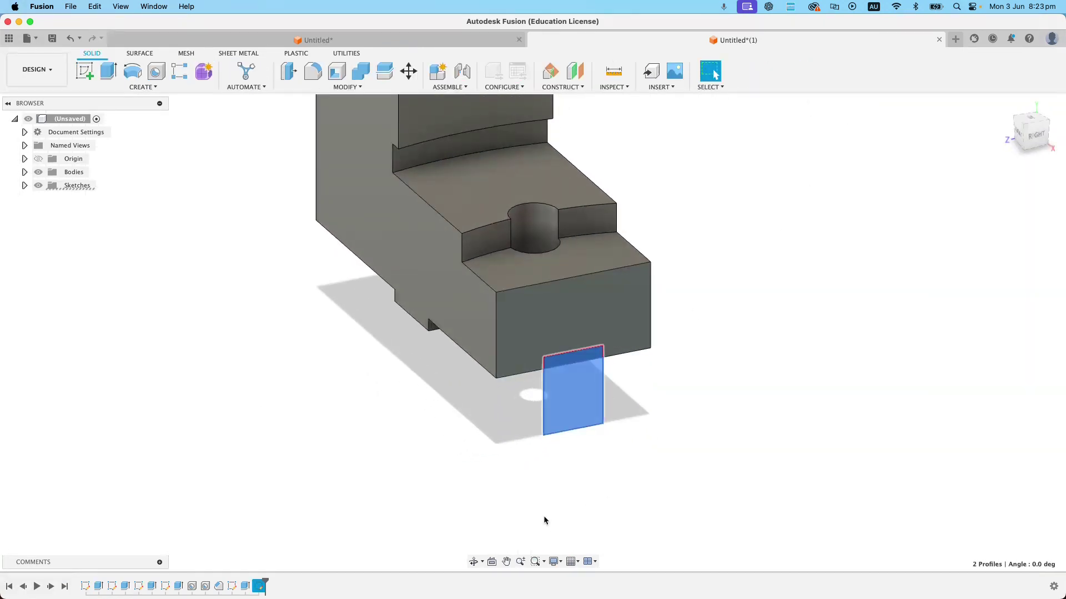
click(474, 562)
drag(606, 401, 644, 387)
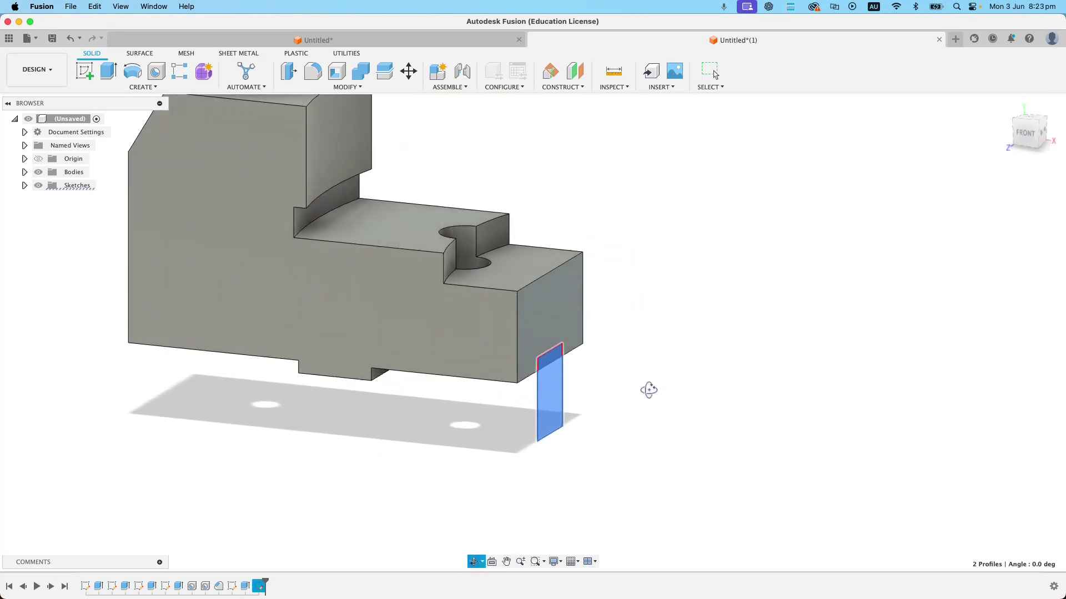
click(108, 70)
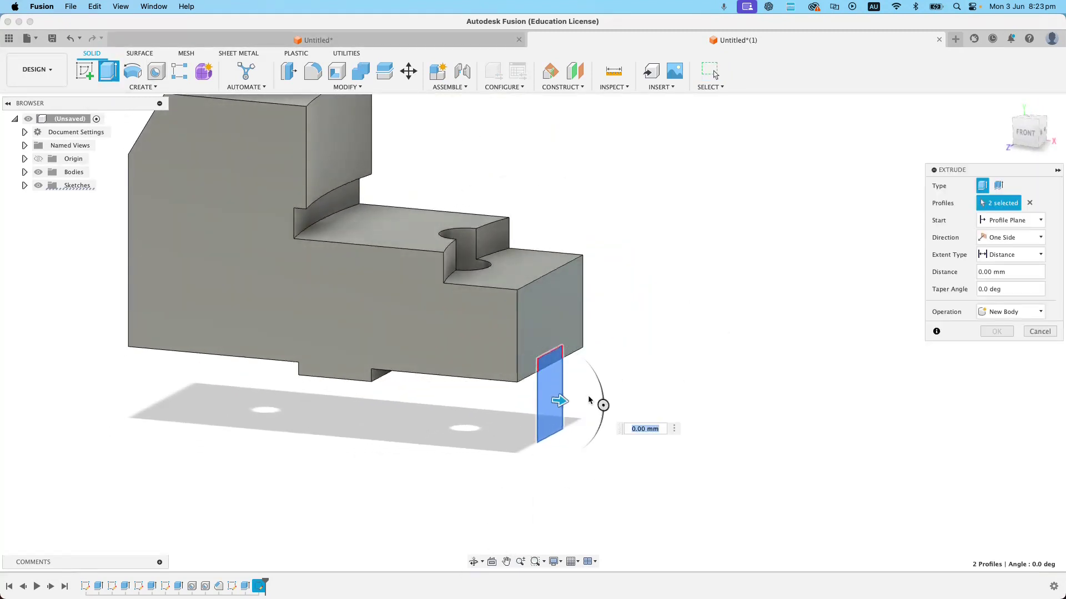
drag(562, 403, 89, 359)
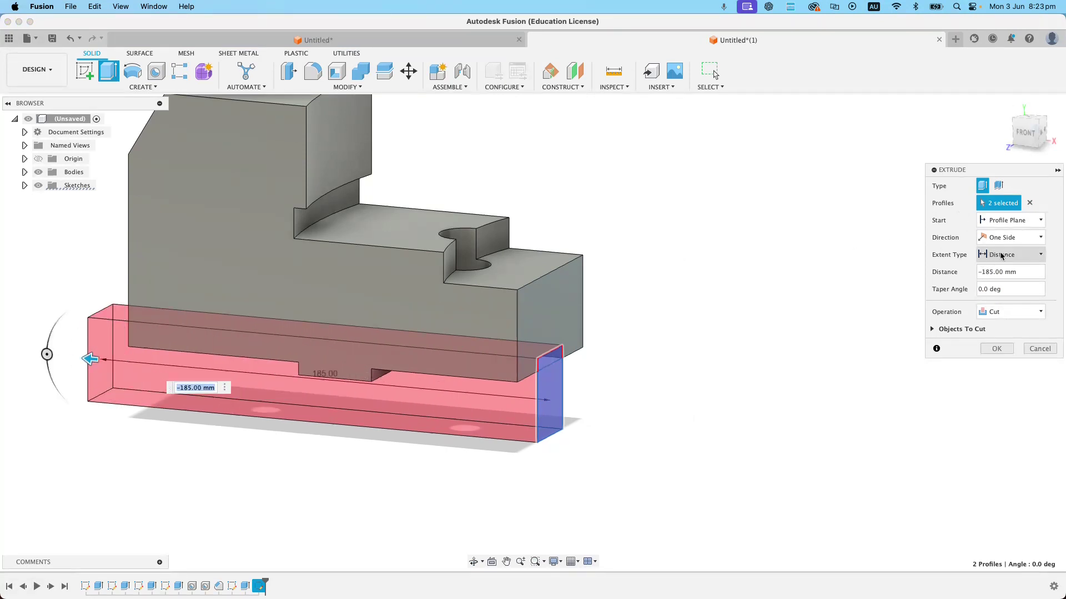
click(1031, 258)
click(996, 294)
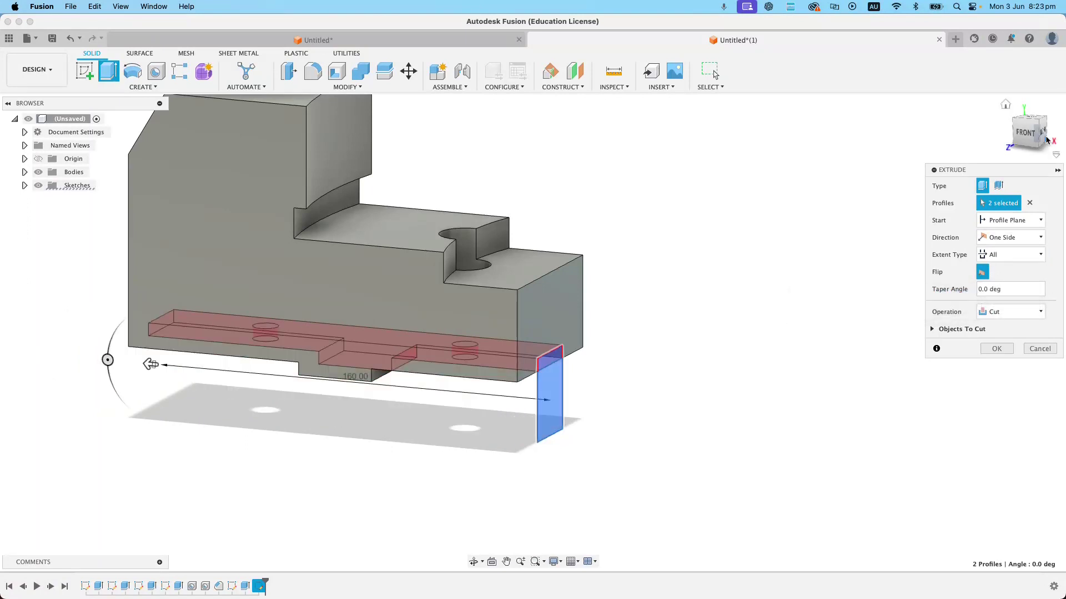
click(995, 349)
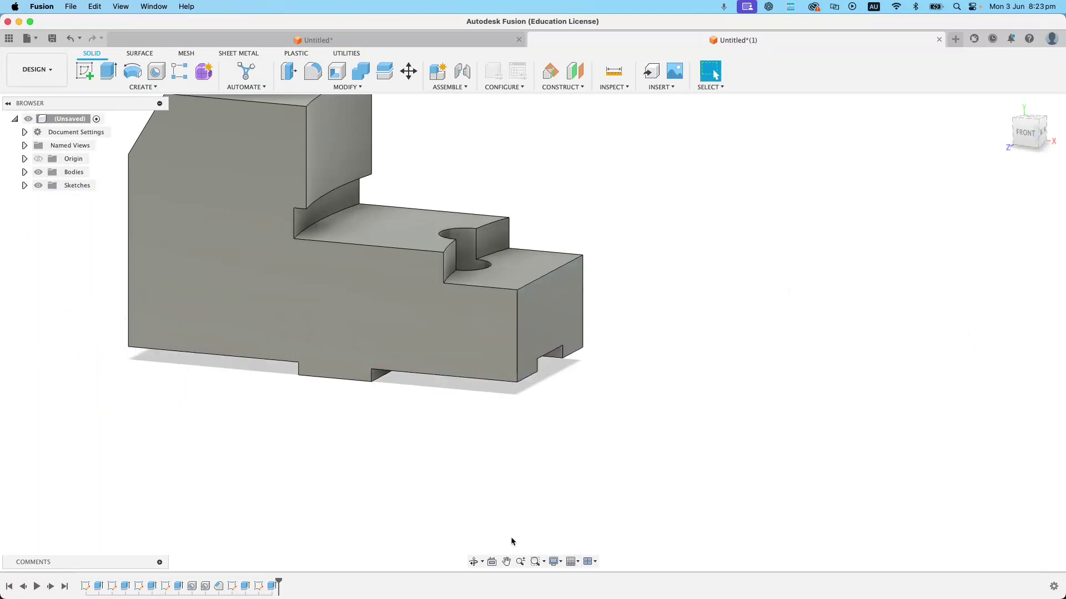
click(474, 562)
drag(501, 361, 555, 394)
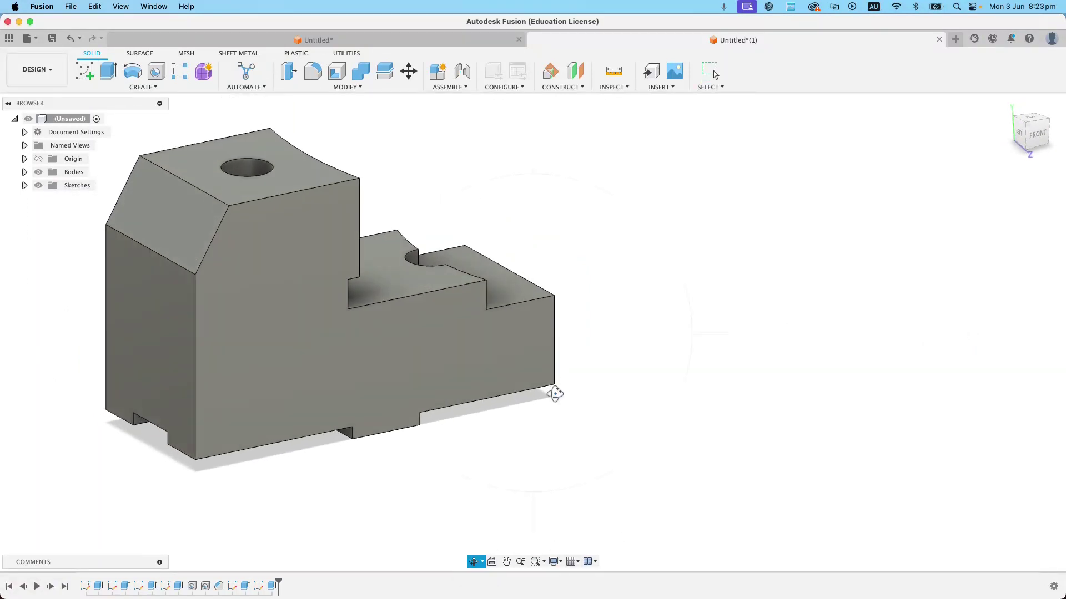
Assign the physical material Aluminum from the Fusion Material Library's Metal category to the clamp body
key(Escape)
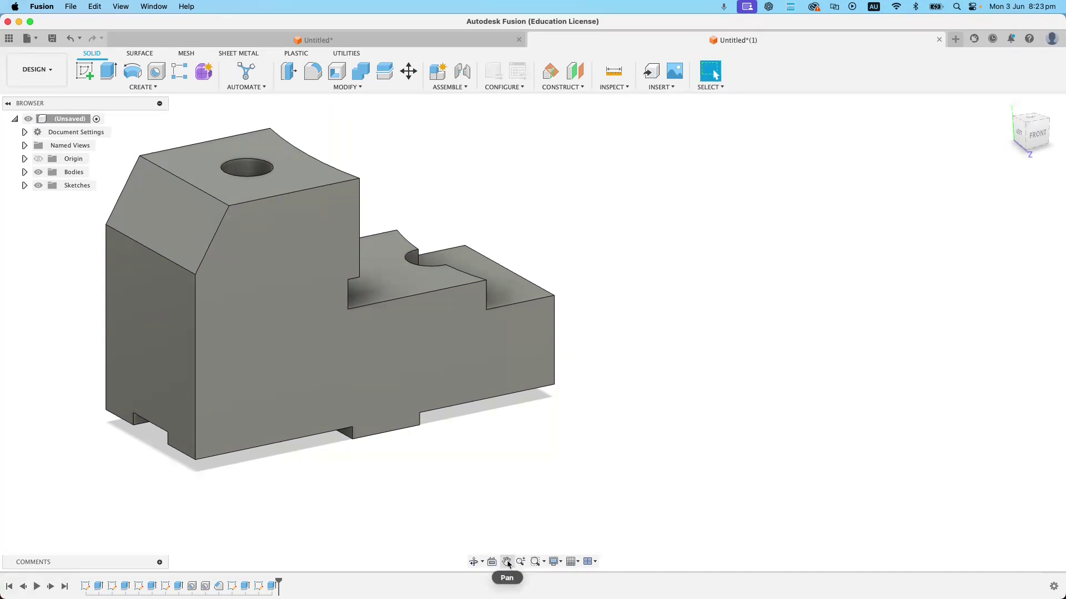
click(508, 561)
drag(468, 357, 638, 372)
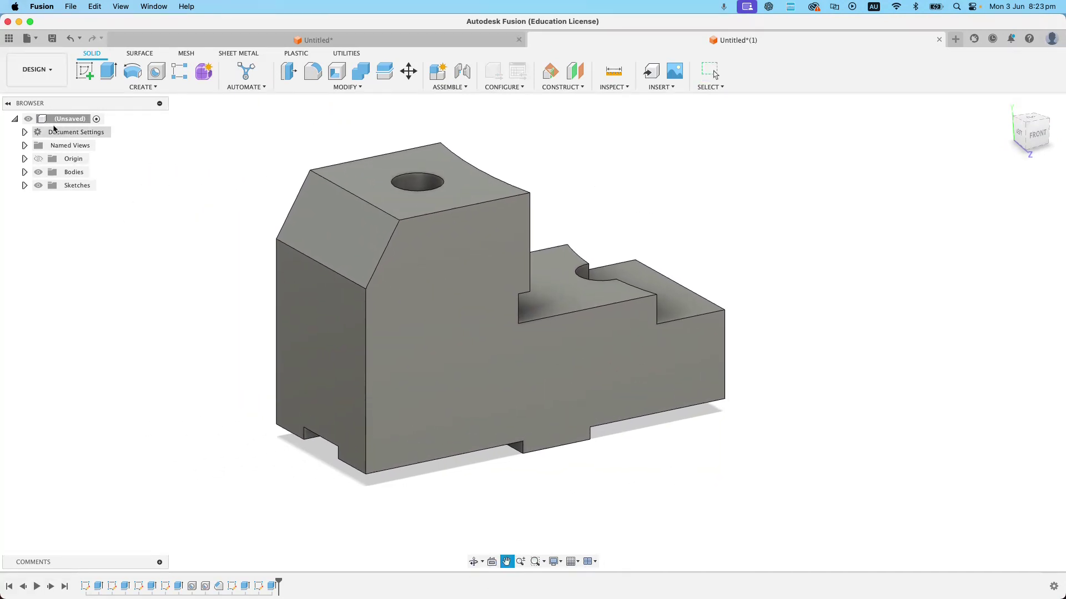
double_click(74, 120)
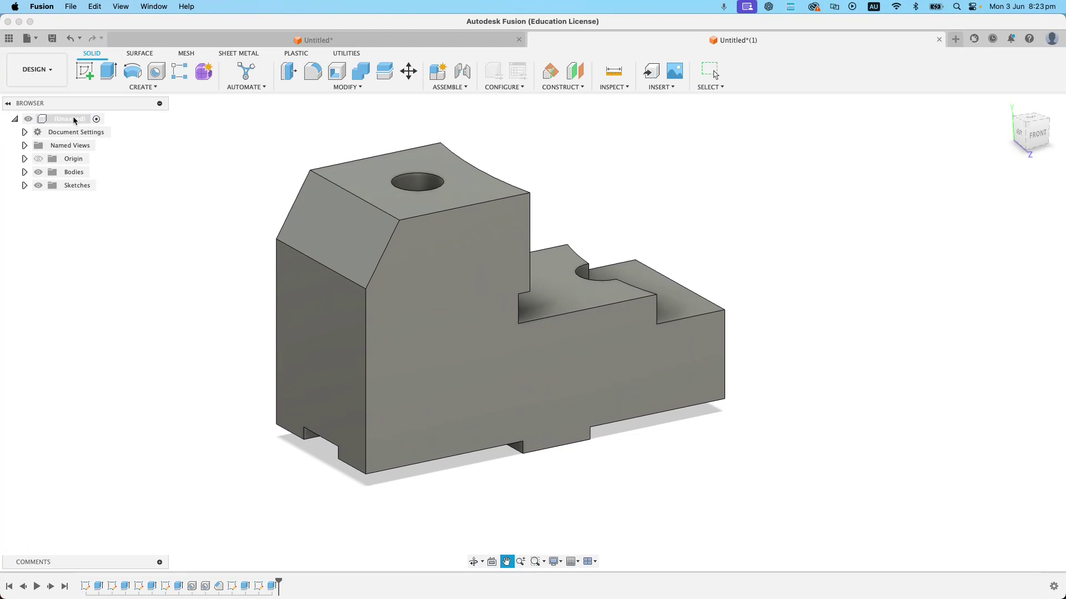
key(Escape)
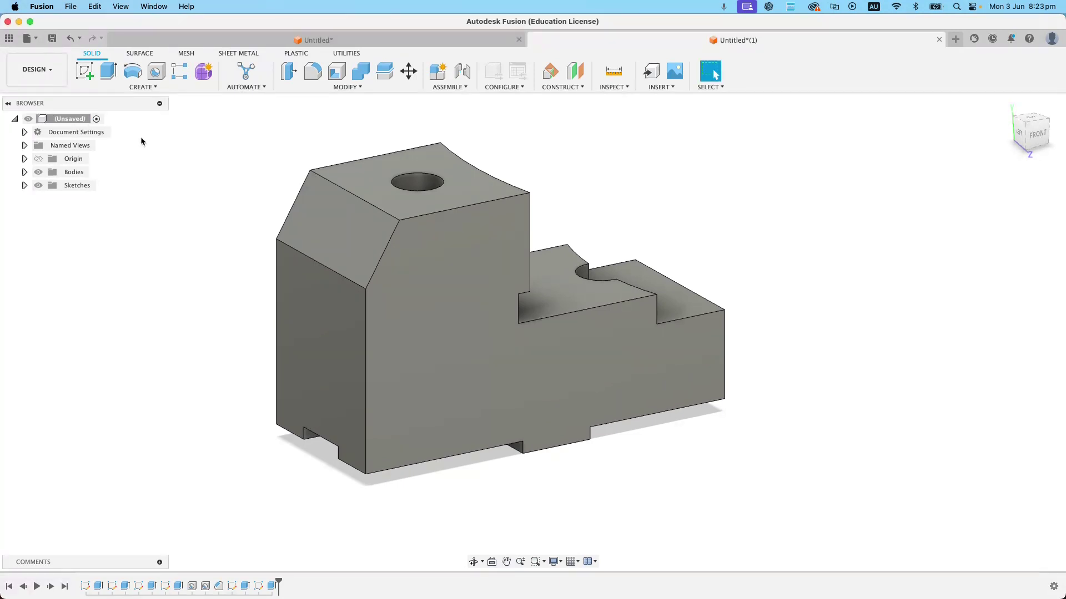
right_click(63, 121)
click(111, 185)
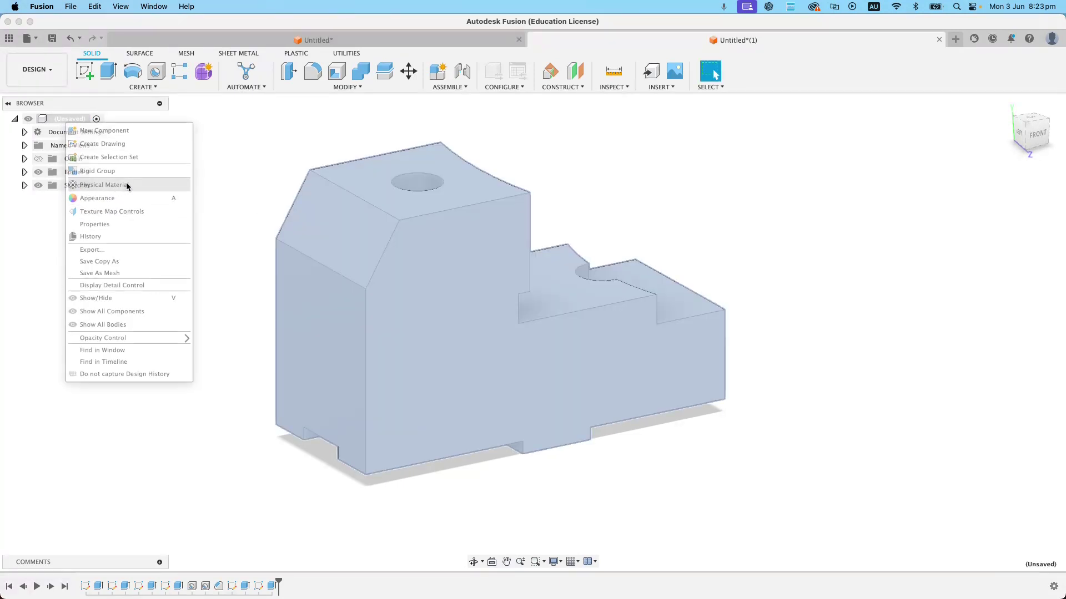
scroll(955, 477, down, 5)
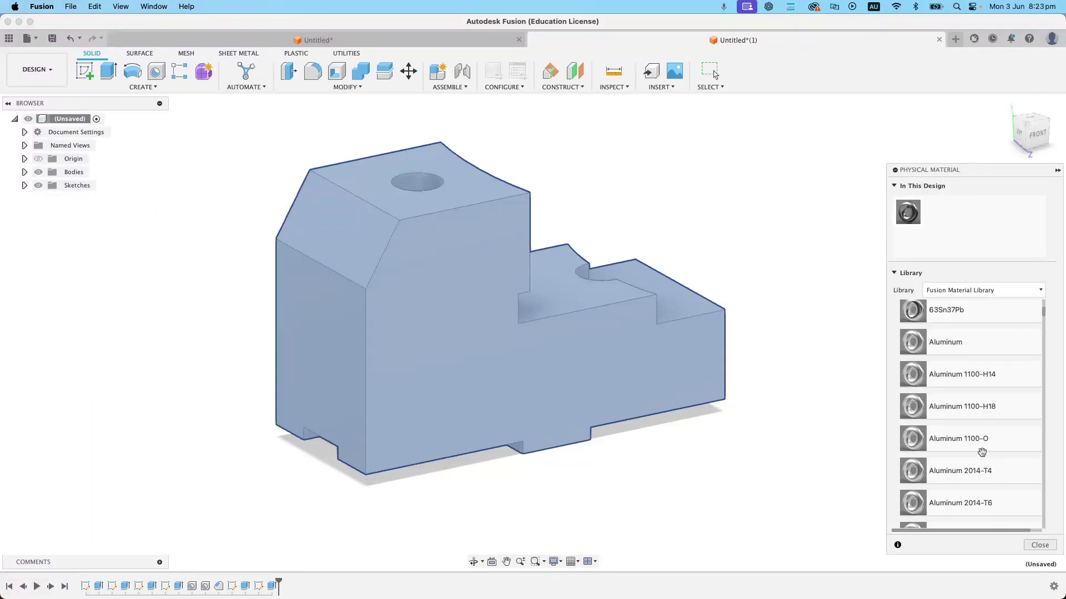
scroll(955, 488, up, 4)
drag(955, 498, 482, 268)
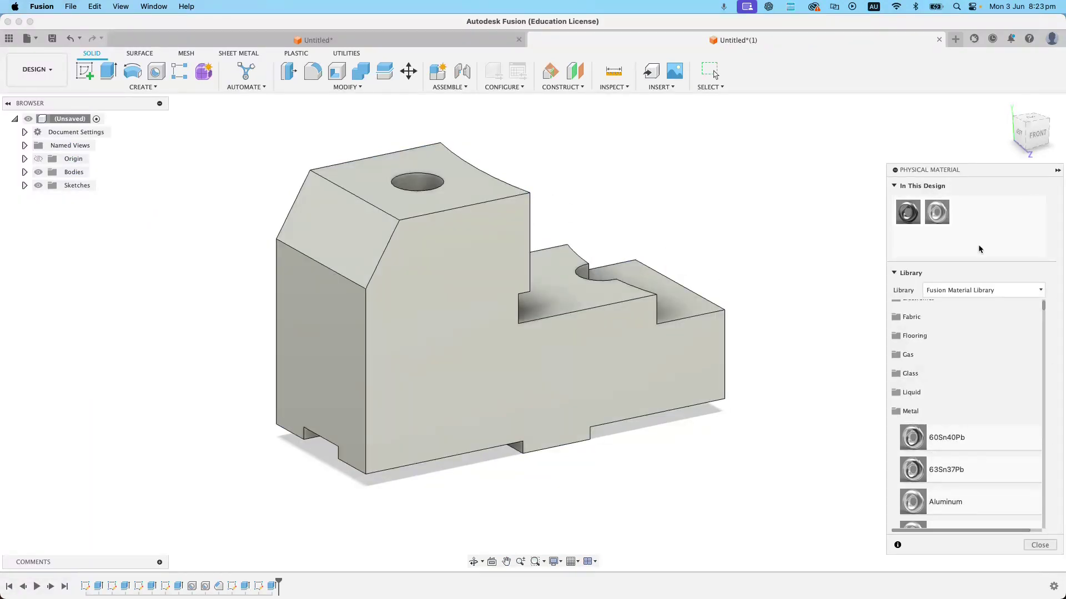
click(1039, 545)
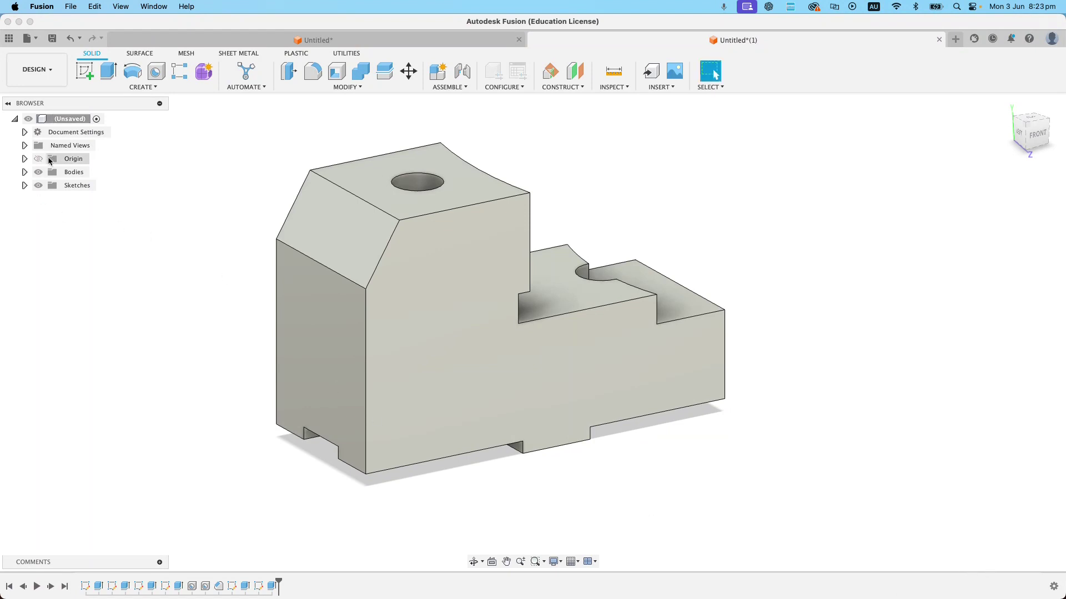
Save the design as "Machine Clamp PW" in the Yr 9 Engineering Assessment Models location
click(51, 38)
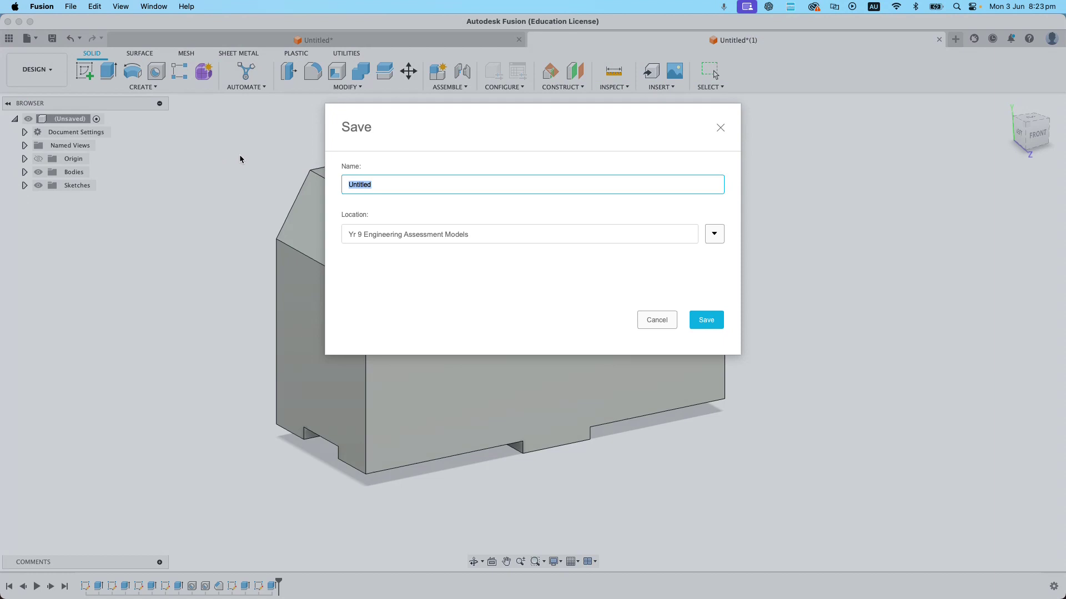
key(BackSpace)
click(707, 323)
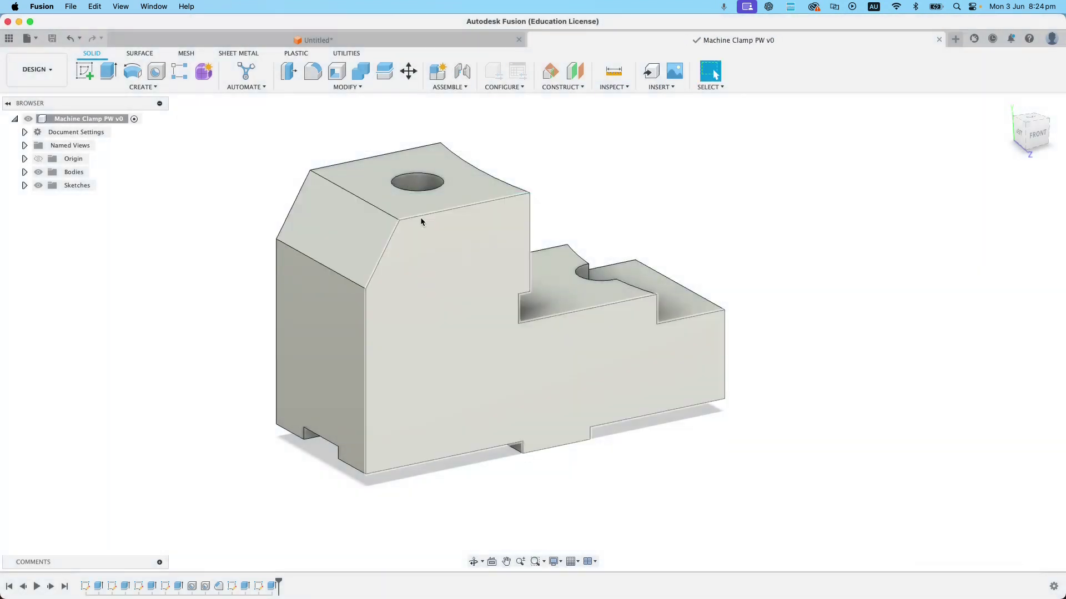
Open the properties of the whole Machine Clamp component
right_click(92, 121)
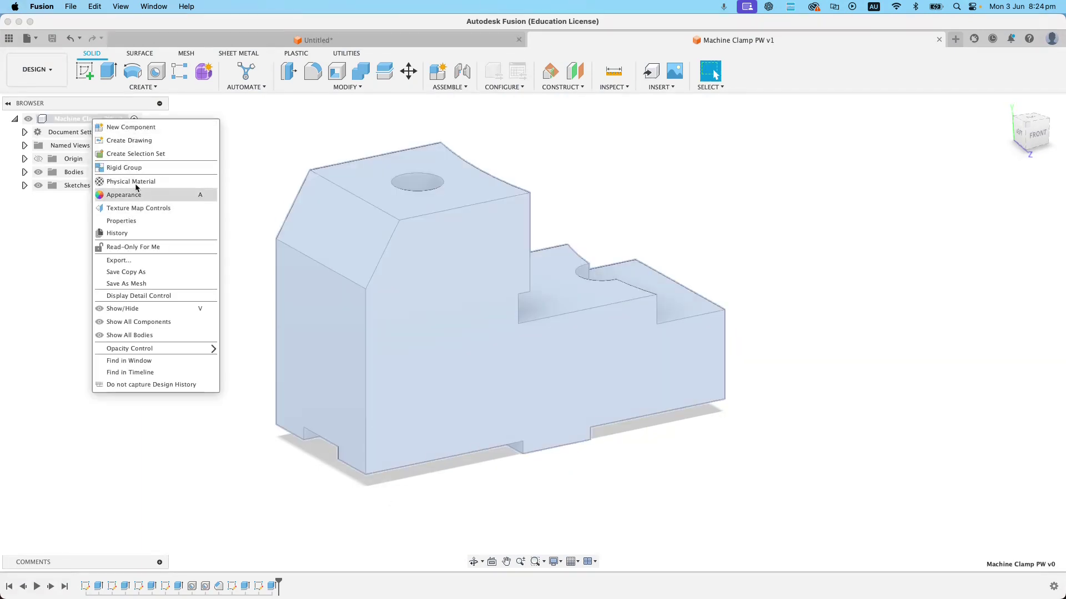
click(124, 221)
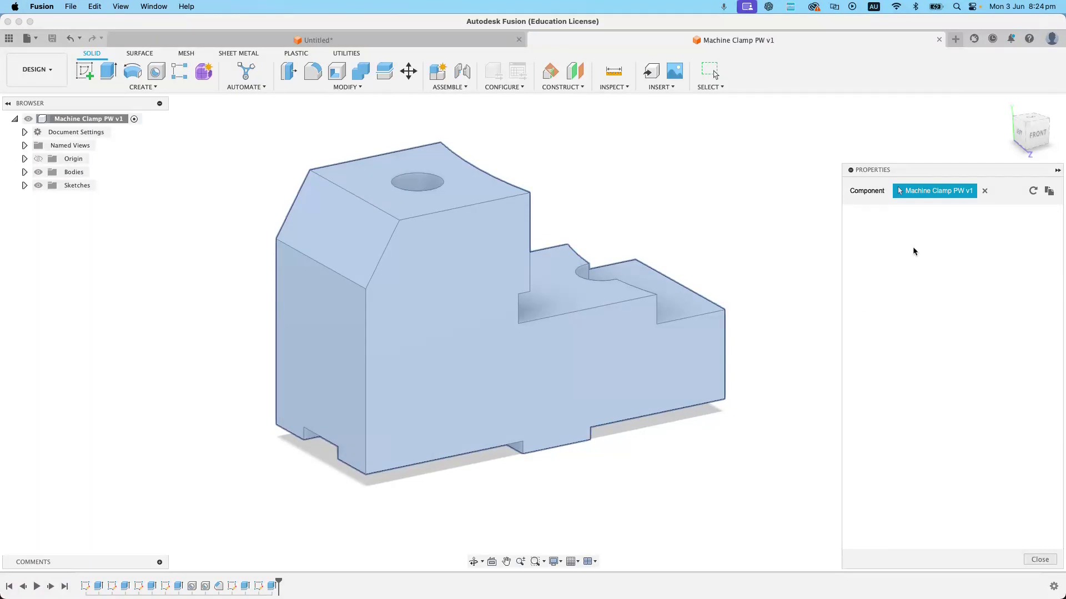